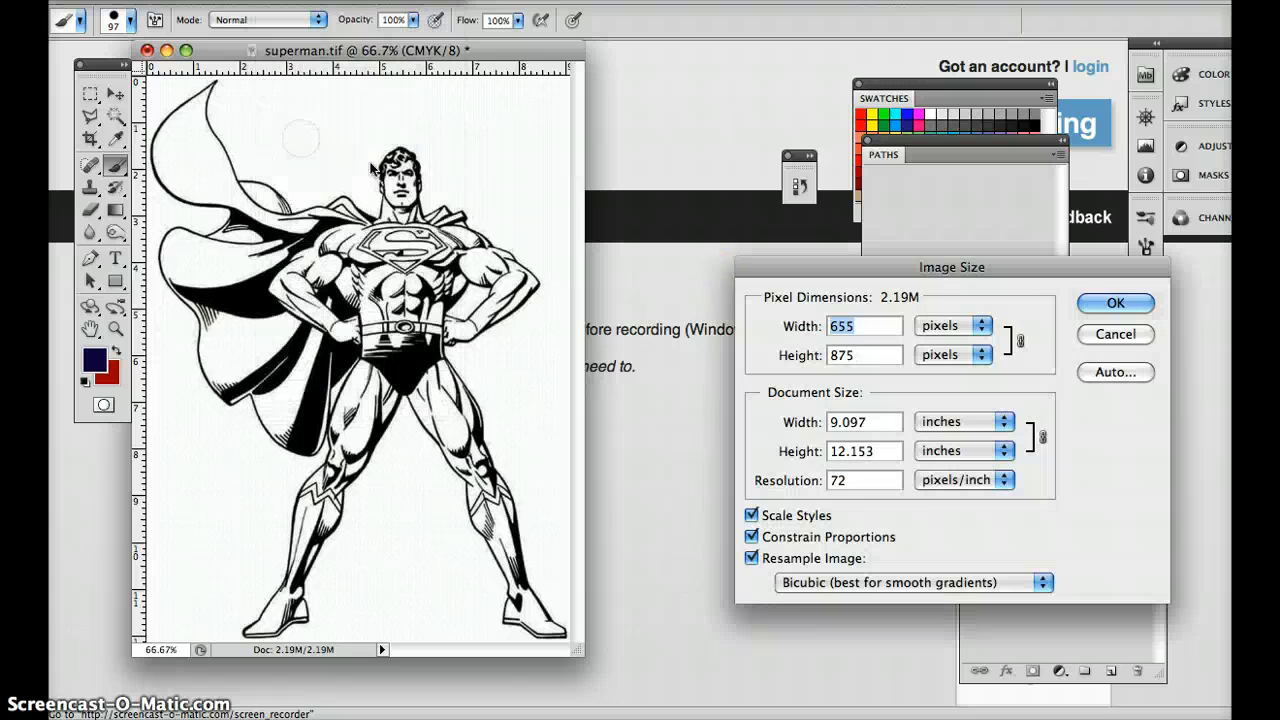
# Set the image's resolution to 300 pixels/inch and apply the new image size.
pyautogui.click(871, 483)
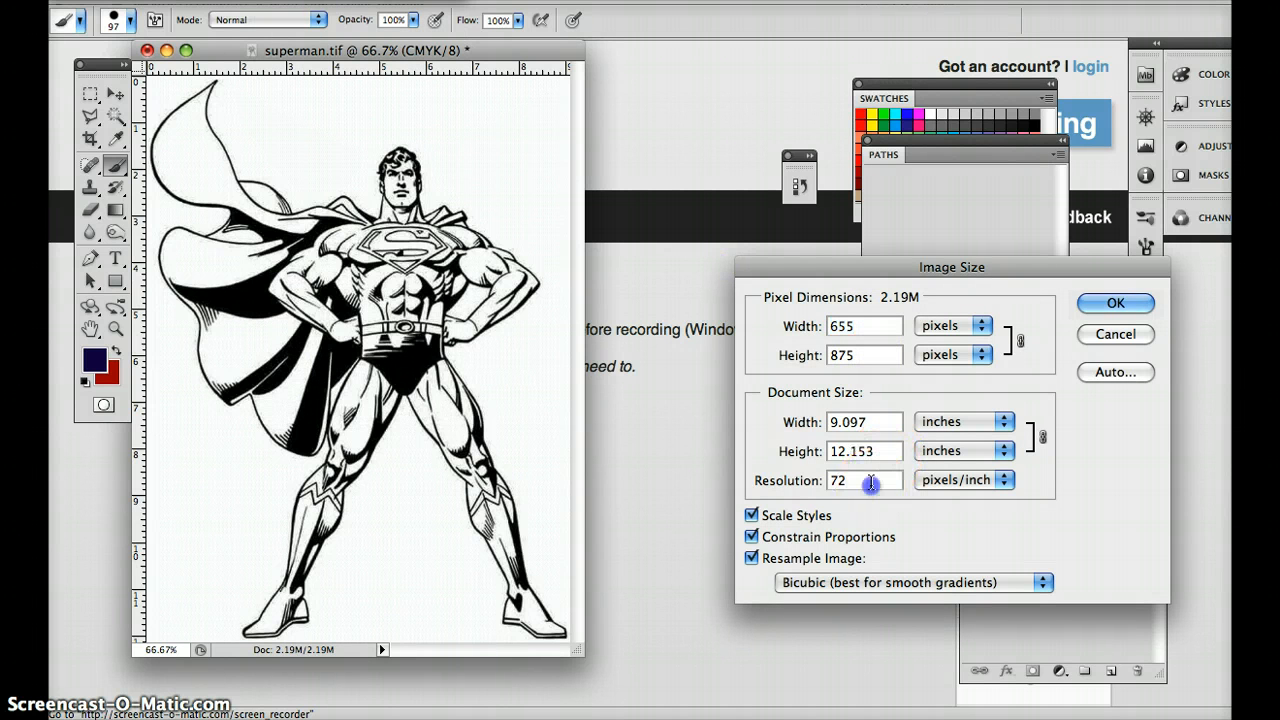
pyautogui.write('300')
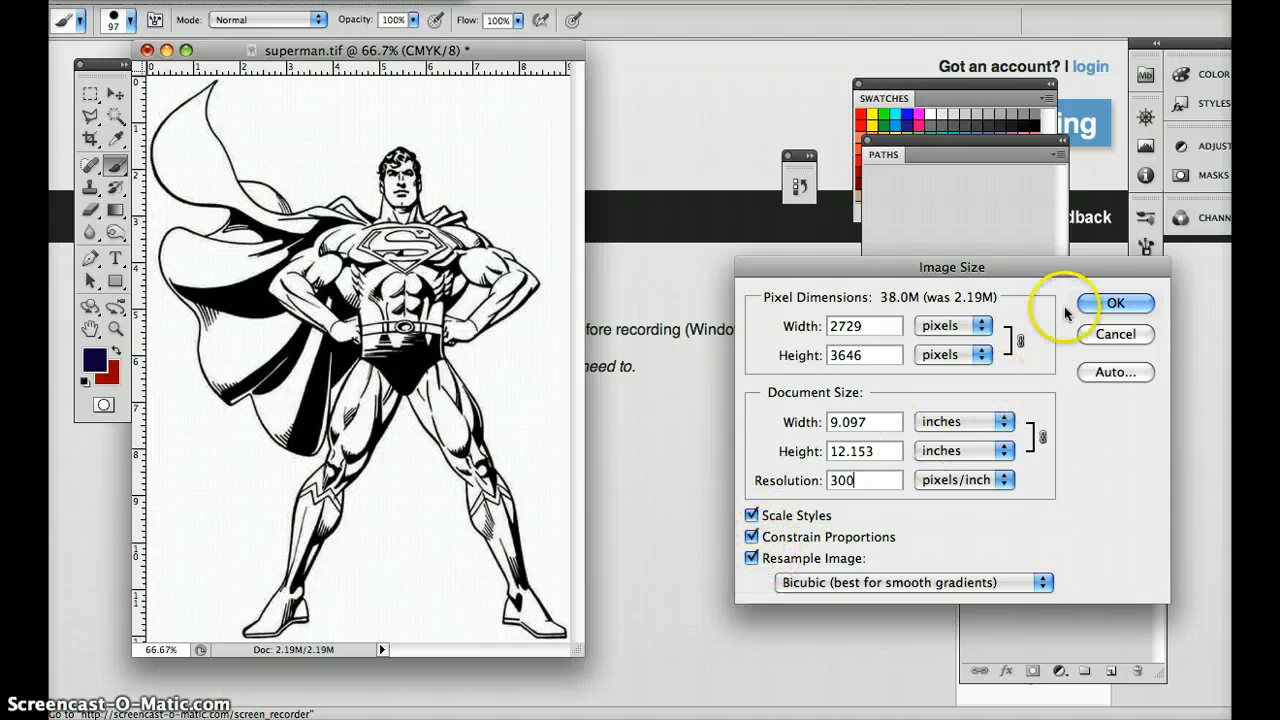
pyautogui.click(1110, 302)
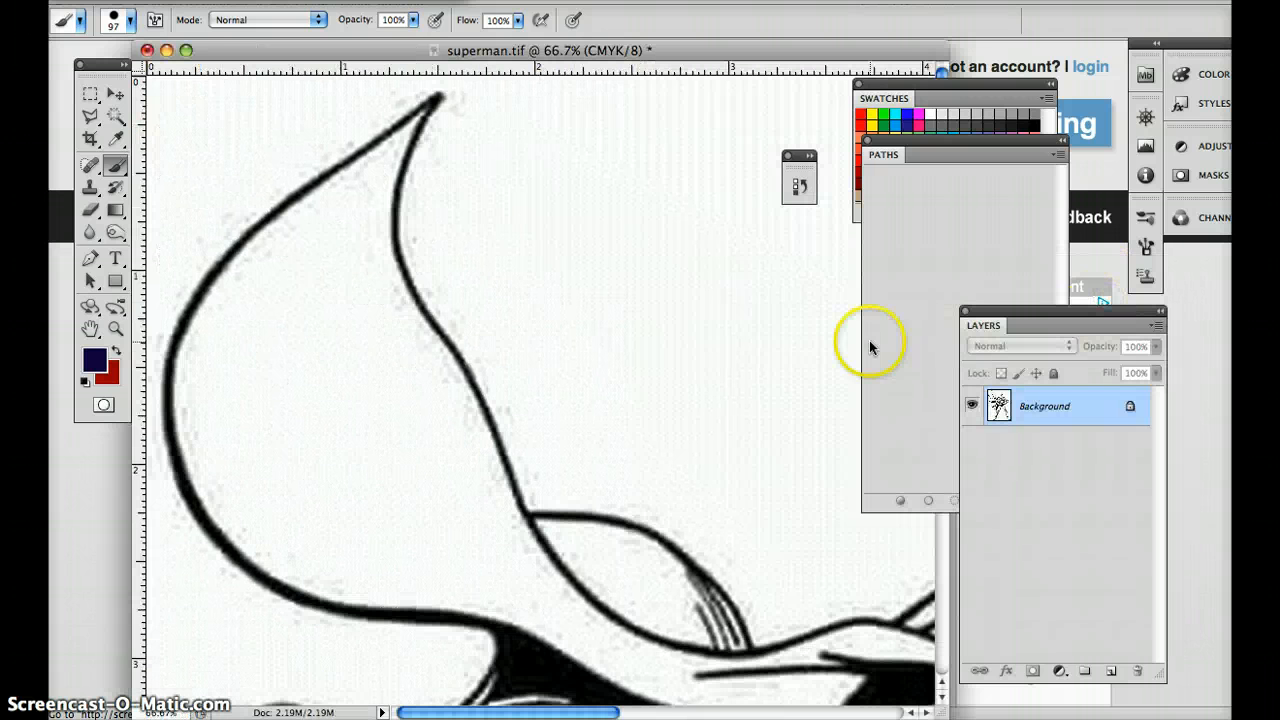
# Apply a Brightness/Contrast adjustment to the Superman drawing with brightness 80 and contrast 100.
pyautogui.click(290, 2)
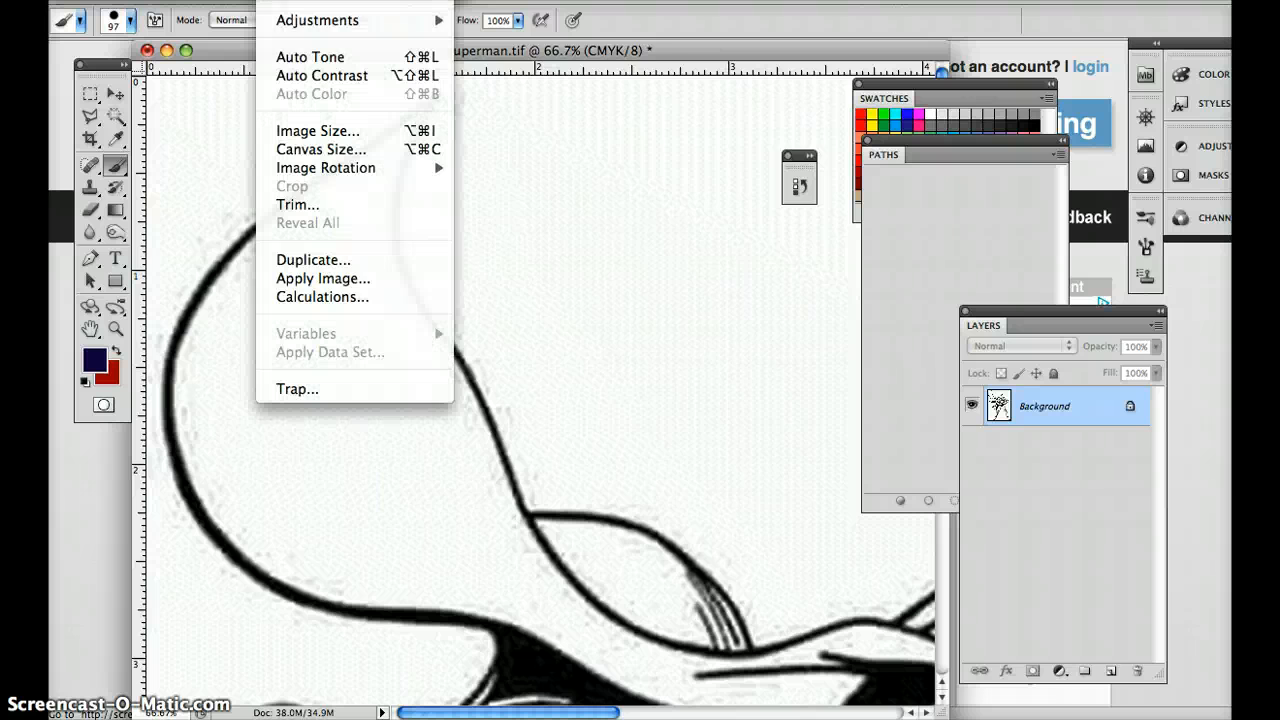
pyautogui.moveTo(294, 20)
pyautogui.click(534, 22)
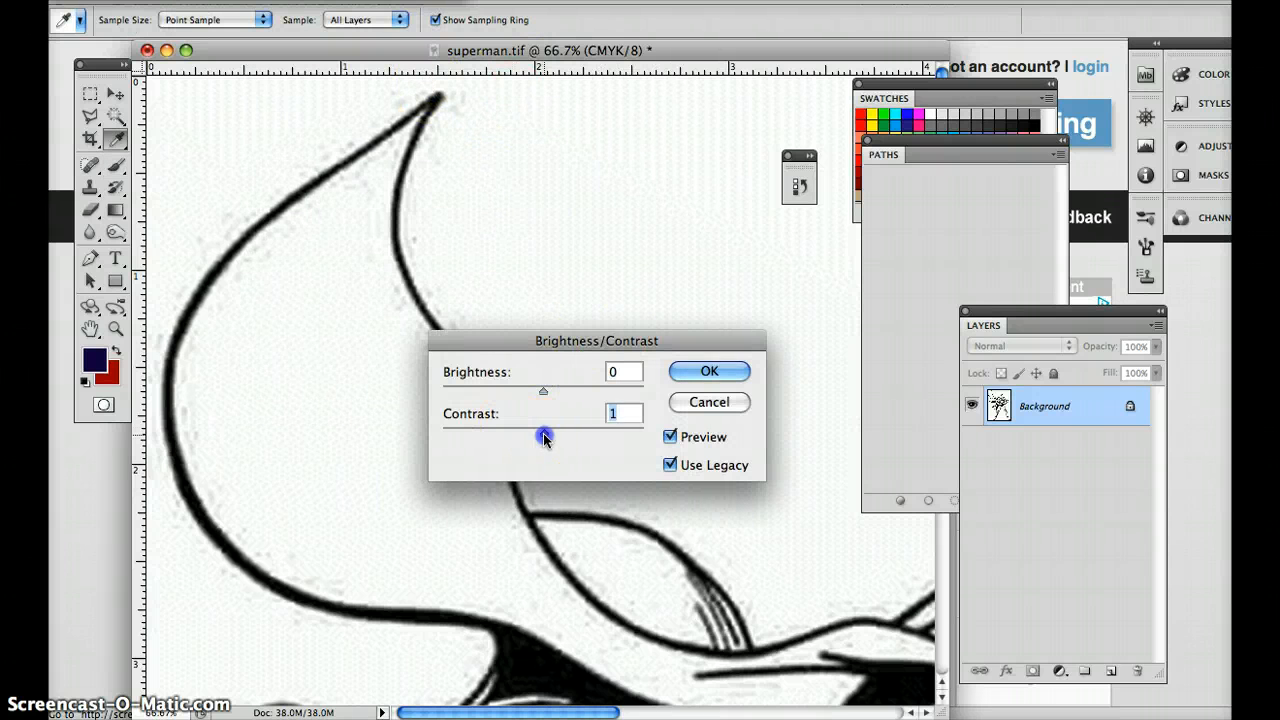
pyautogui.moveTo(545, 437); pyautogui.dragTo(625, 433)
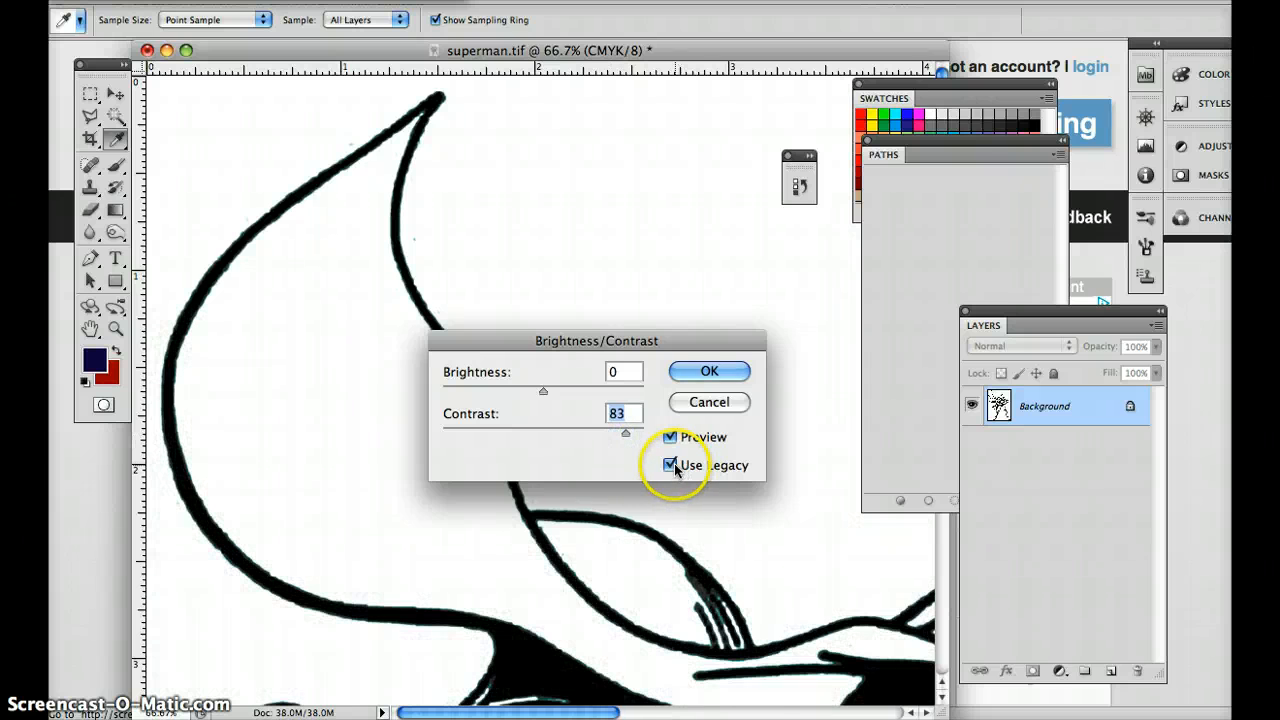
pyautogui.moveTo(543, 391); pyautogui.dragTo(608, 398)
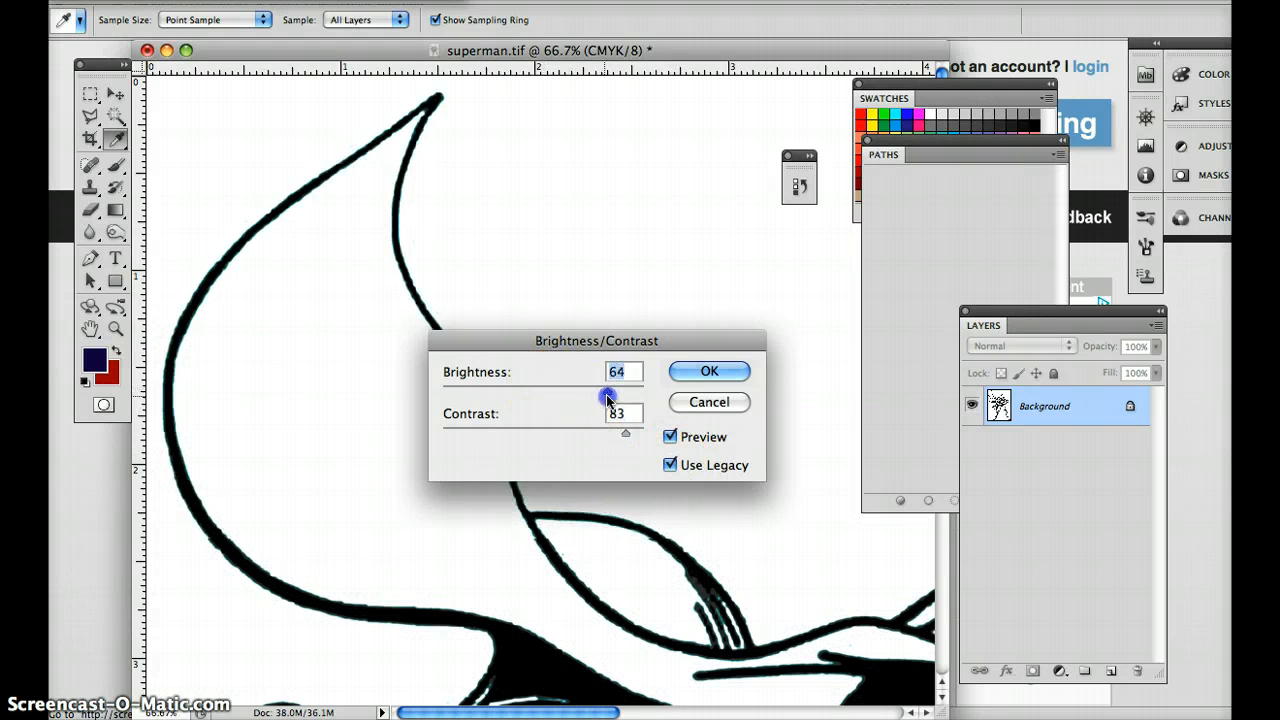
pyautogui.press('super+minus')
pyautogui.press('super+minus')
pyautogui.press('super+minus')
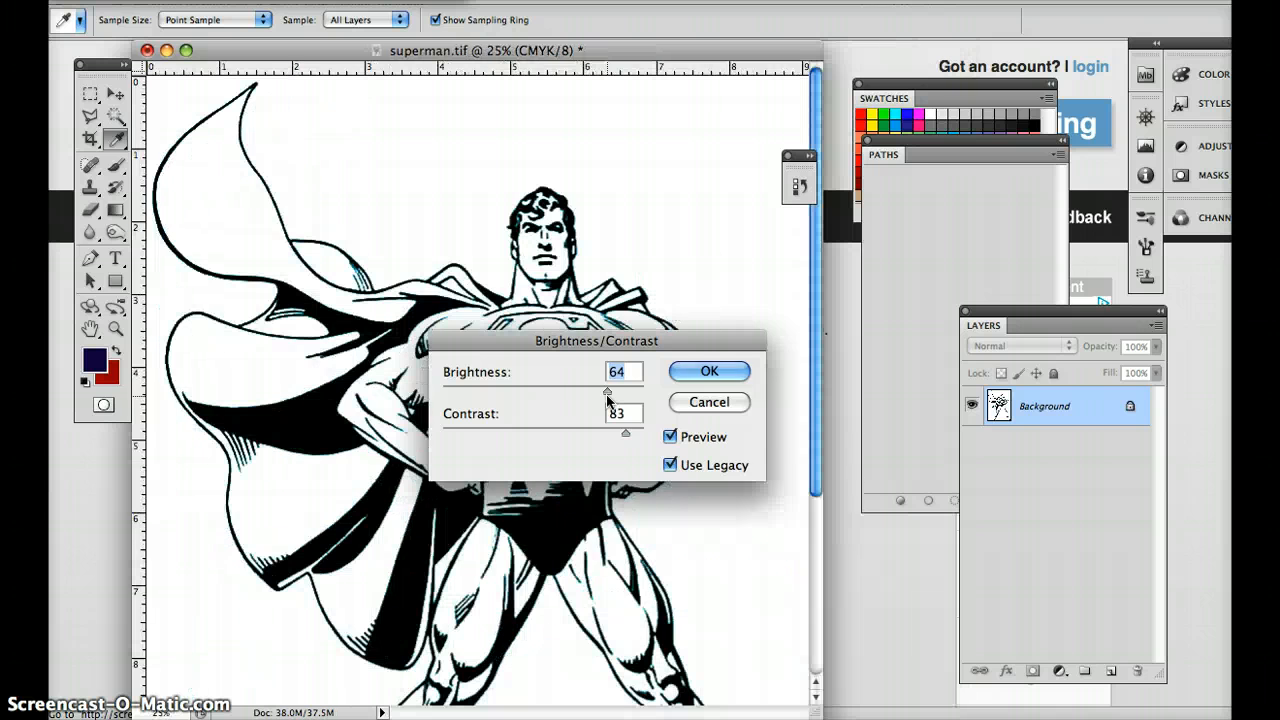
pyautogui.moveTo(553, 352); pyautogui.dragTo(580, 411)
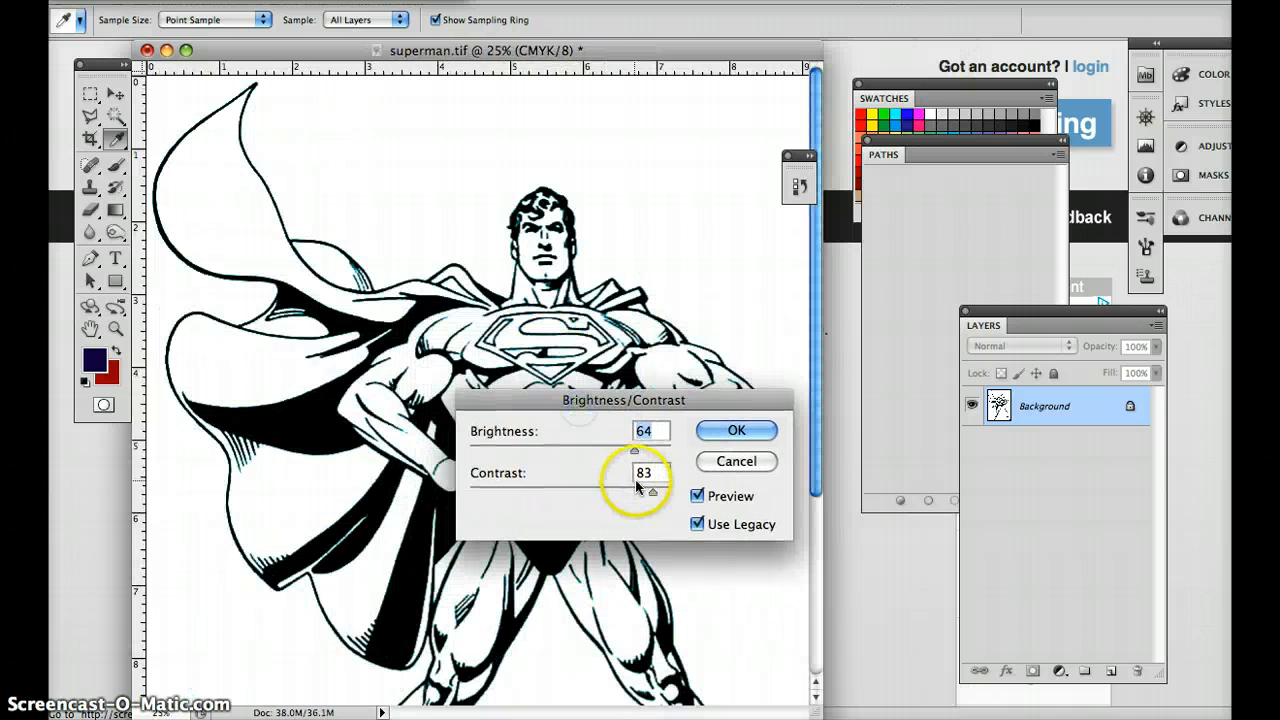
pyautogui.moveTo(653, 492); pyautogui.dragTo(690, 498)
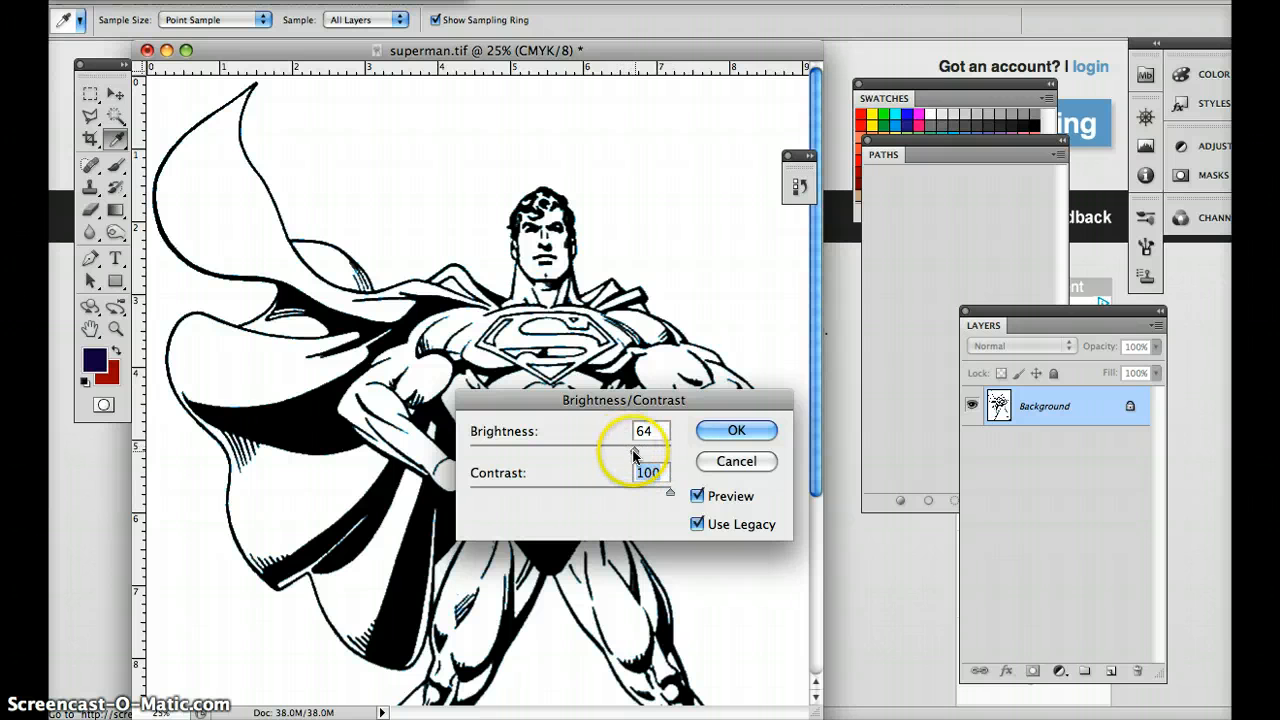
pyautogui.moveTo(634, 450); pyautogui.dragTo(668, 454)
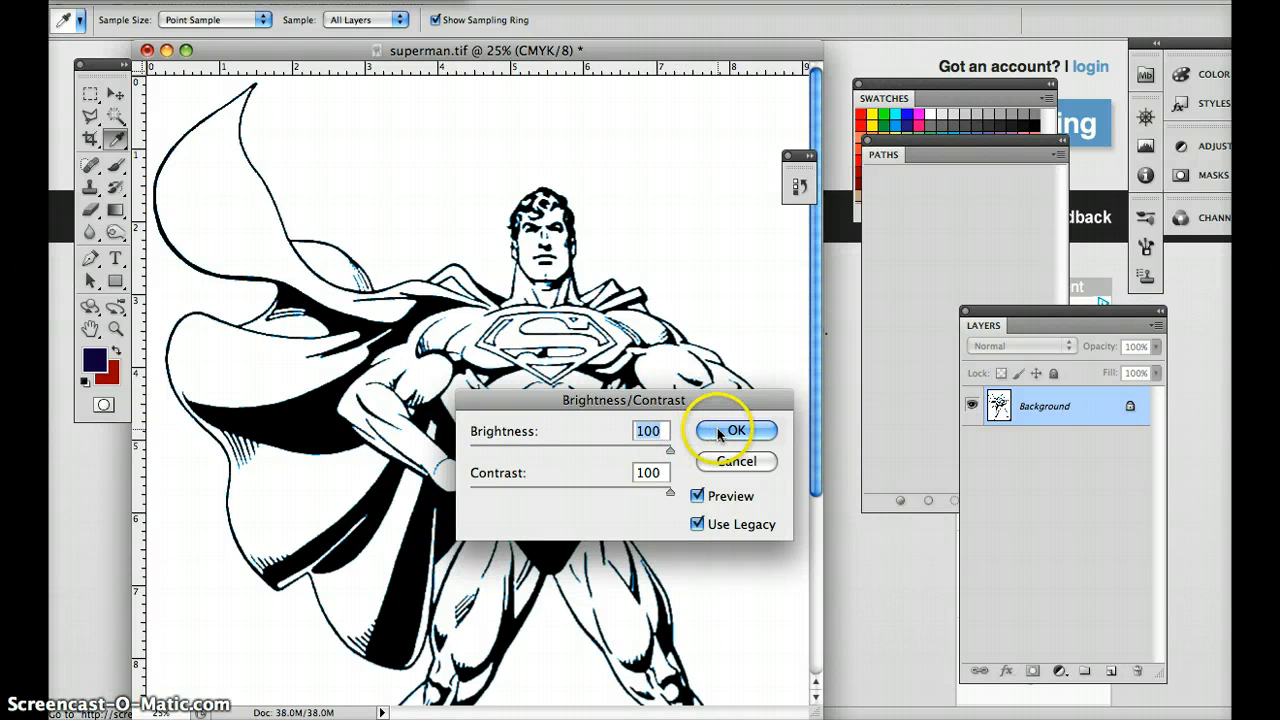
pyautogui.moveTo(675, 444); pyautogui.dragTo(650, 455)
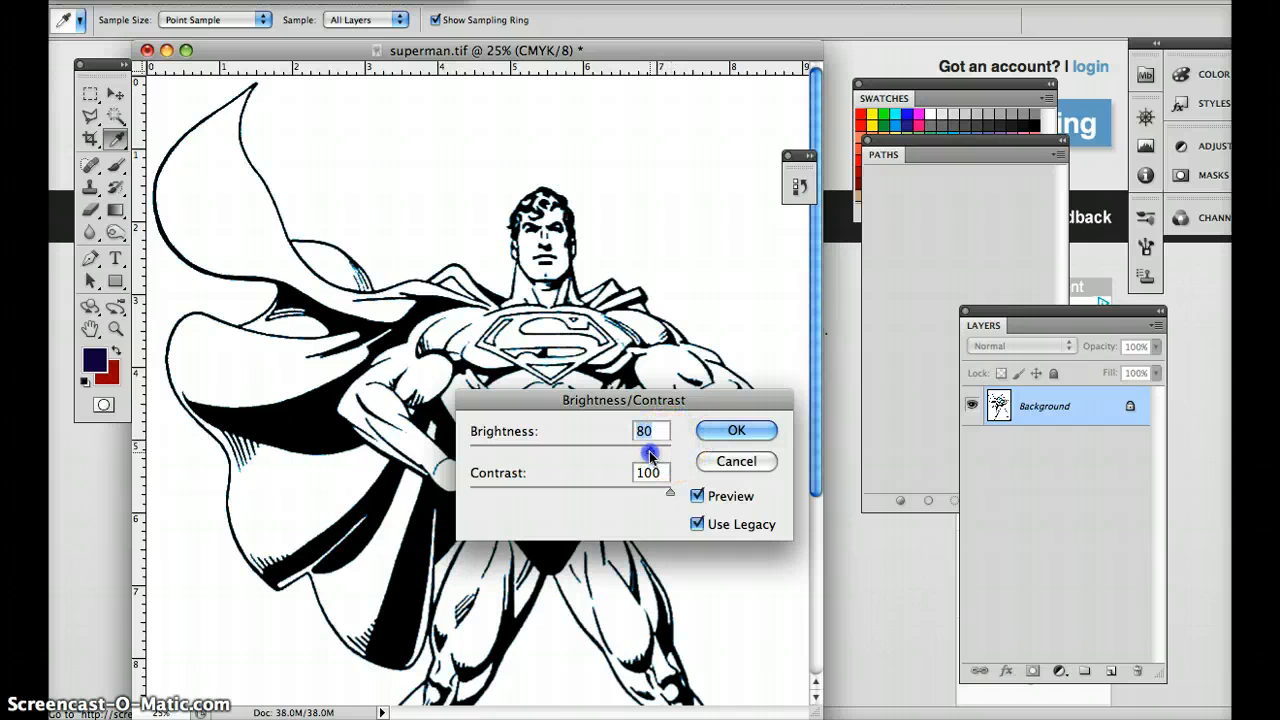
pyautogui.click(736, 431)
pyautogui.press('b')
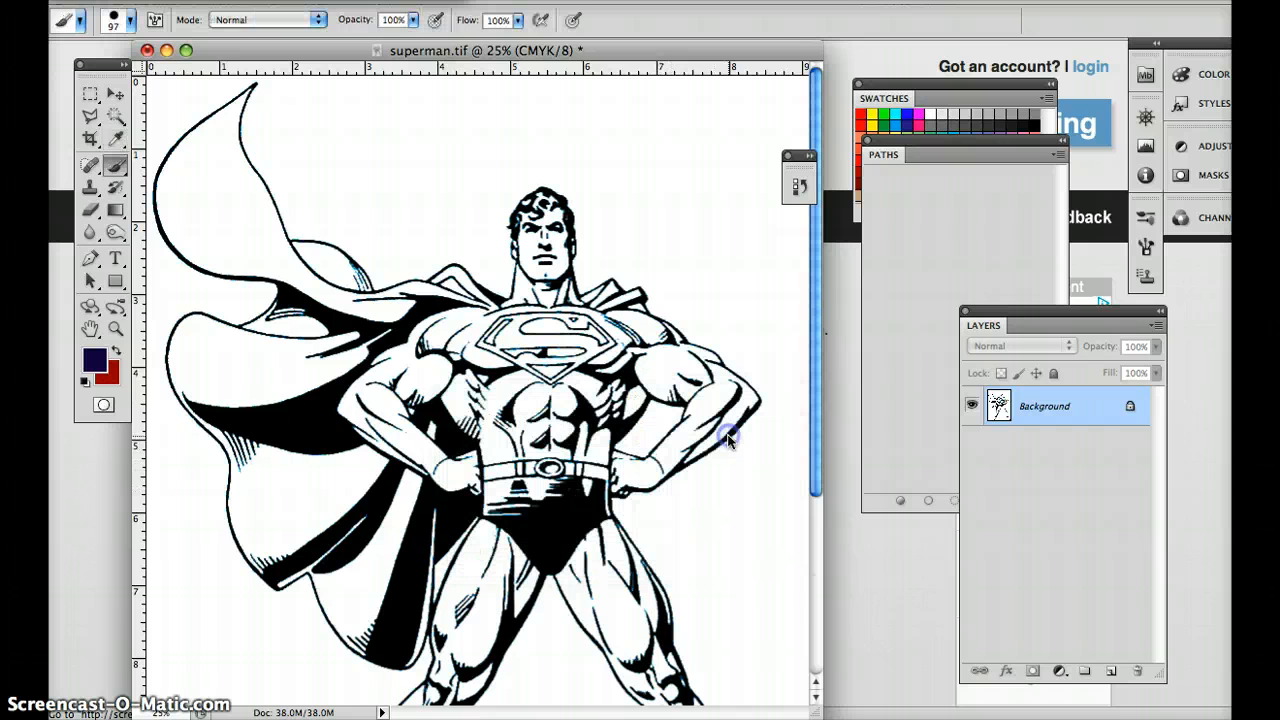
# Convert the background to a regular layer and select all the black line art with the Magic Wand.
pyautogui.doubleClick(1073, 403)
pyautogui.click(845, 285)
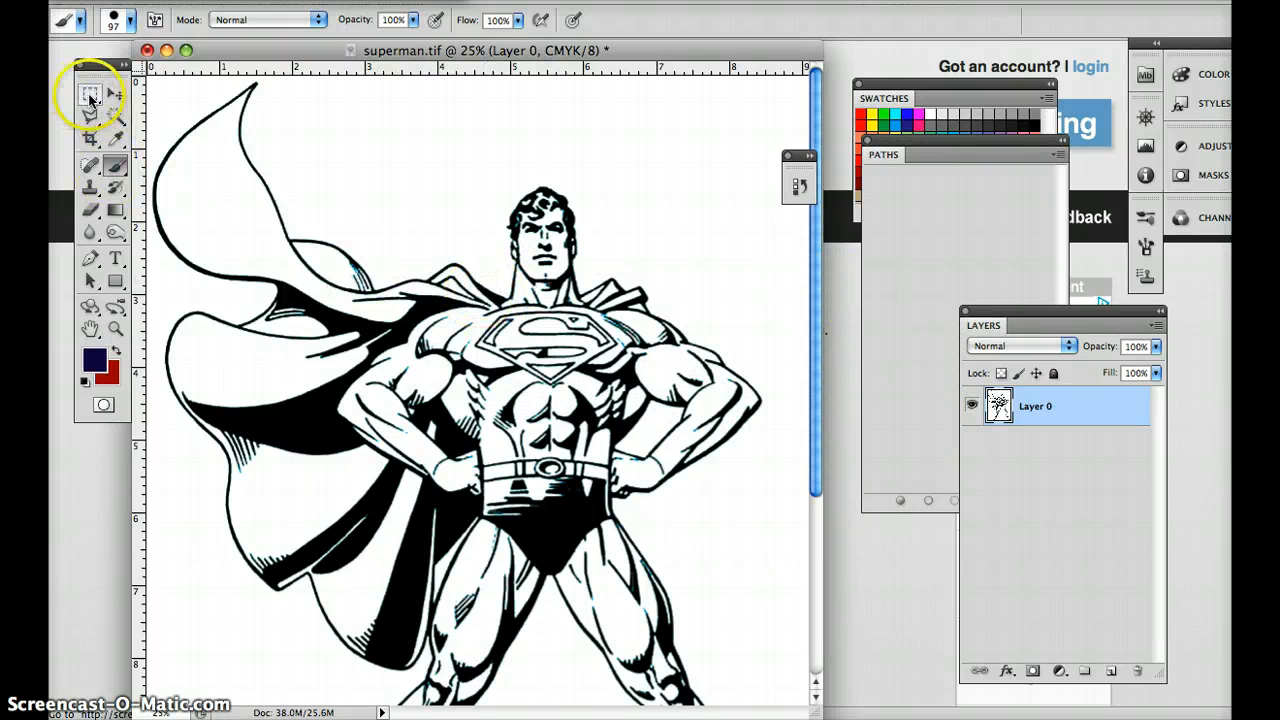
pyautogui.click(115, 116)
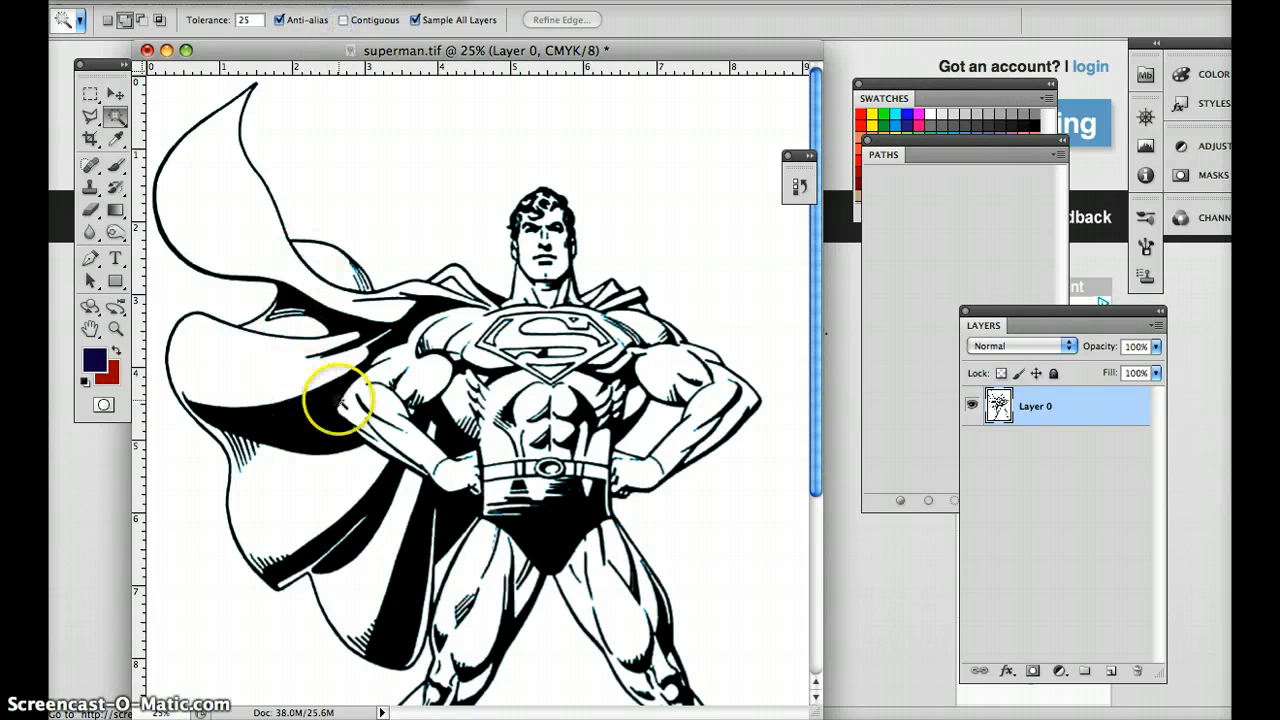
pyautogui.click(308, 422)
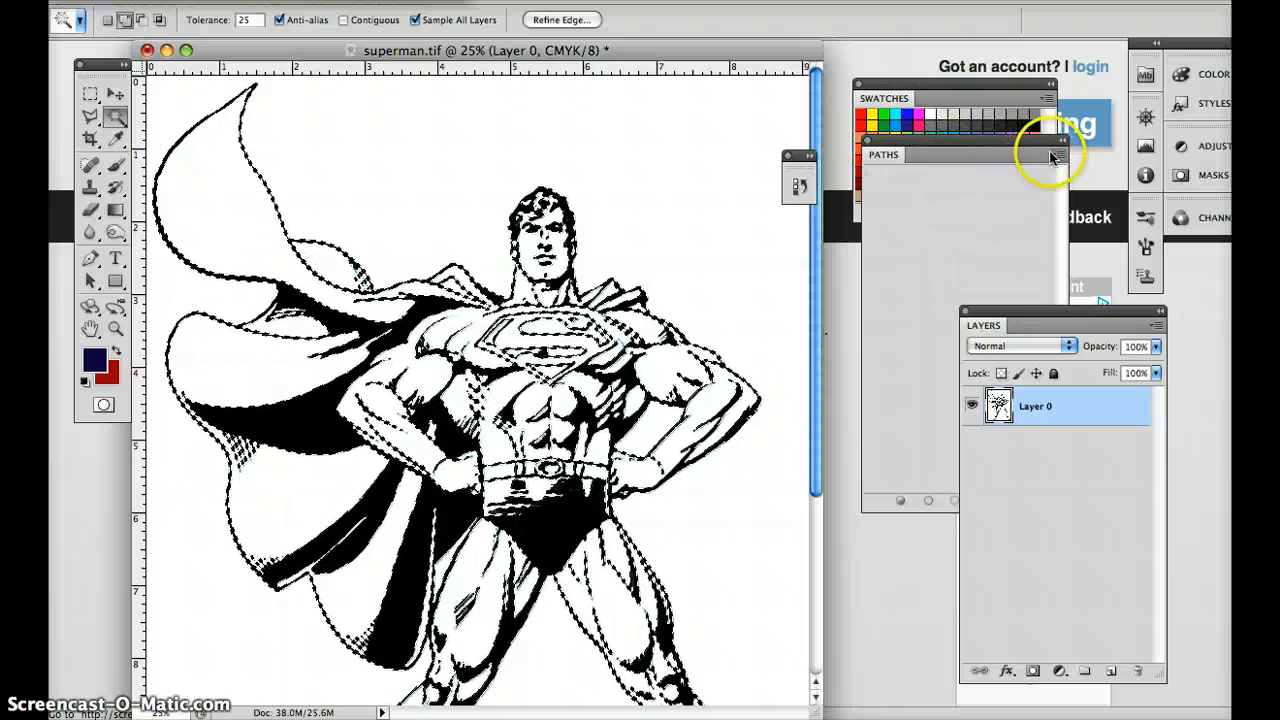
# Make a work path from the line art selection with a tolerance of 1.0 pixels.
pyautogui.click(1056, 155)
pyautogui.click(982, 193)
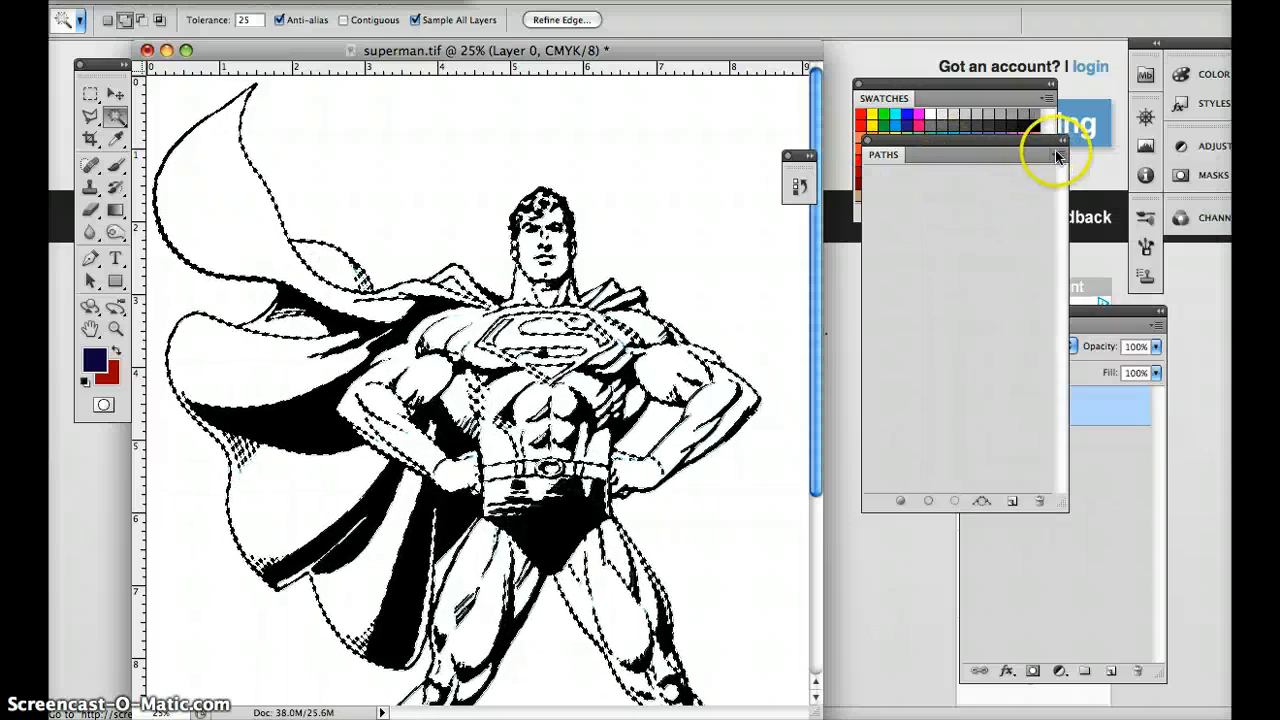
pyautogui.click(1057, 152)
pyautogui.click(1097, 234)
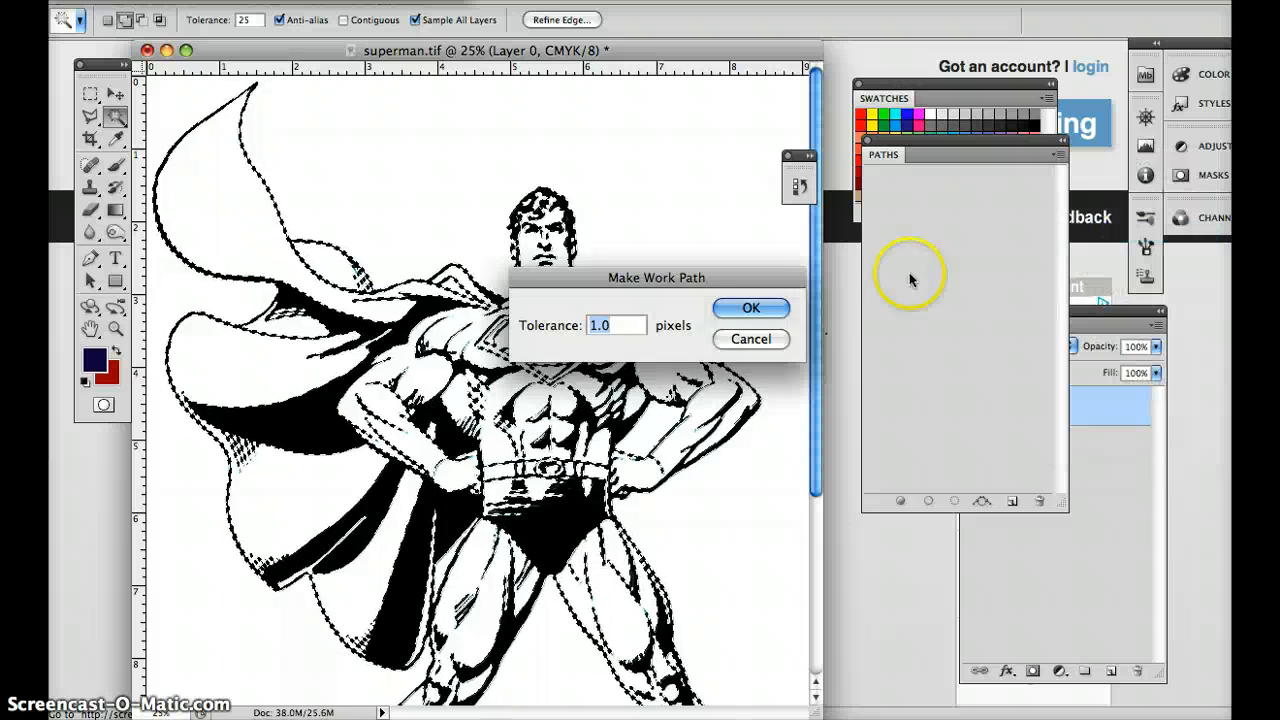
pyautogui.click(752, 310)
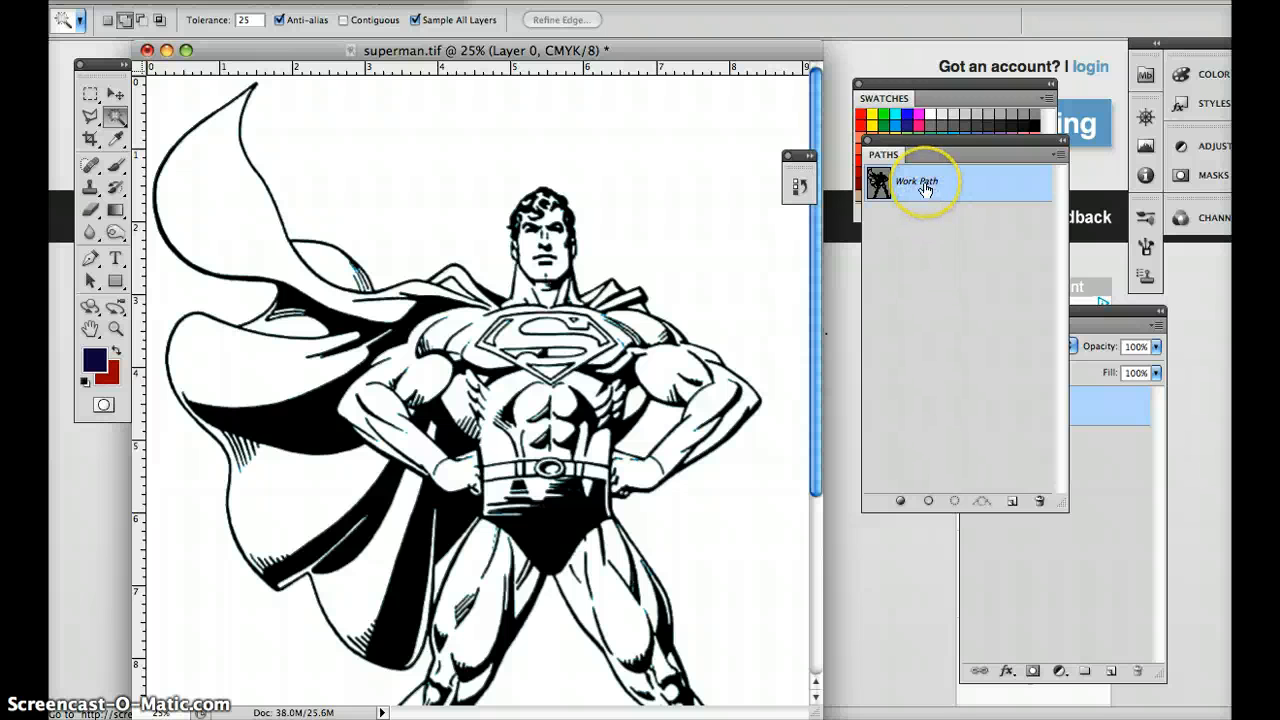
# Add a new layer above the artwork and turn the work path into a new anti-aliased selection with a 0-pixel feather radius.
pyautogui.click(1104, 320)
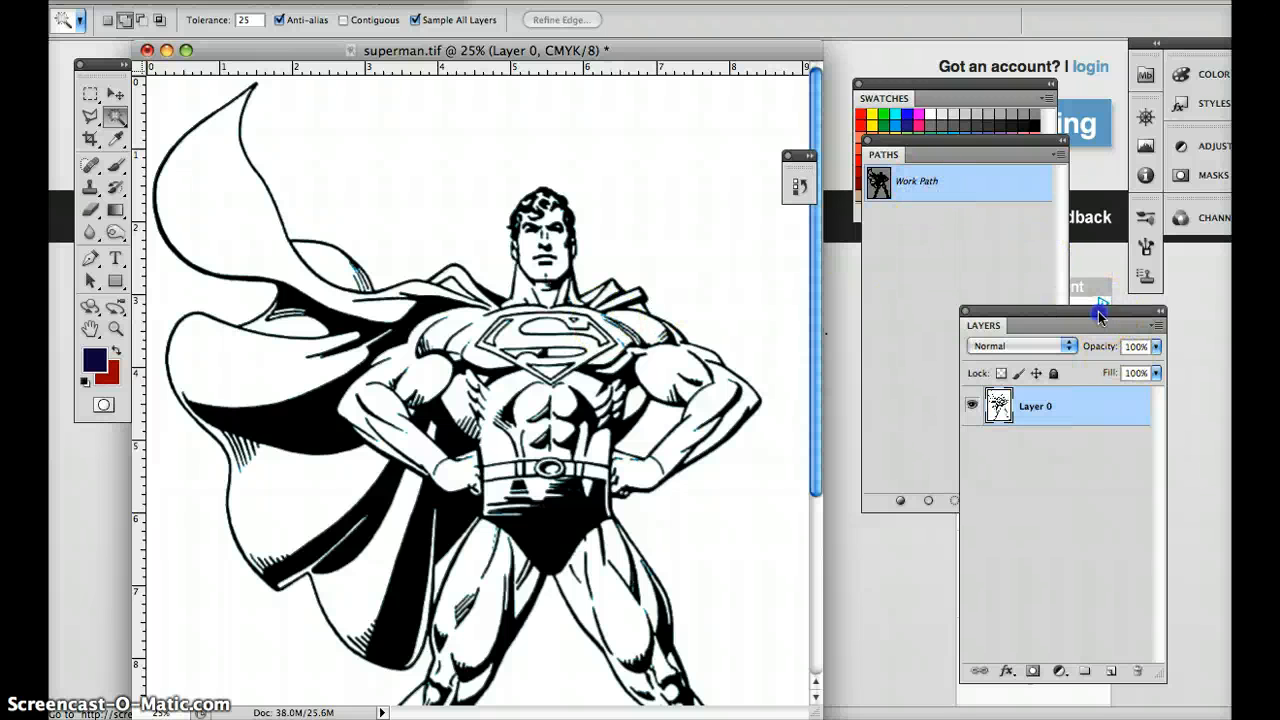
pyautogui.click(1105, 672)
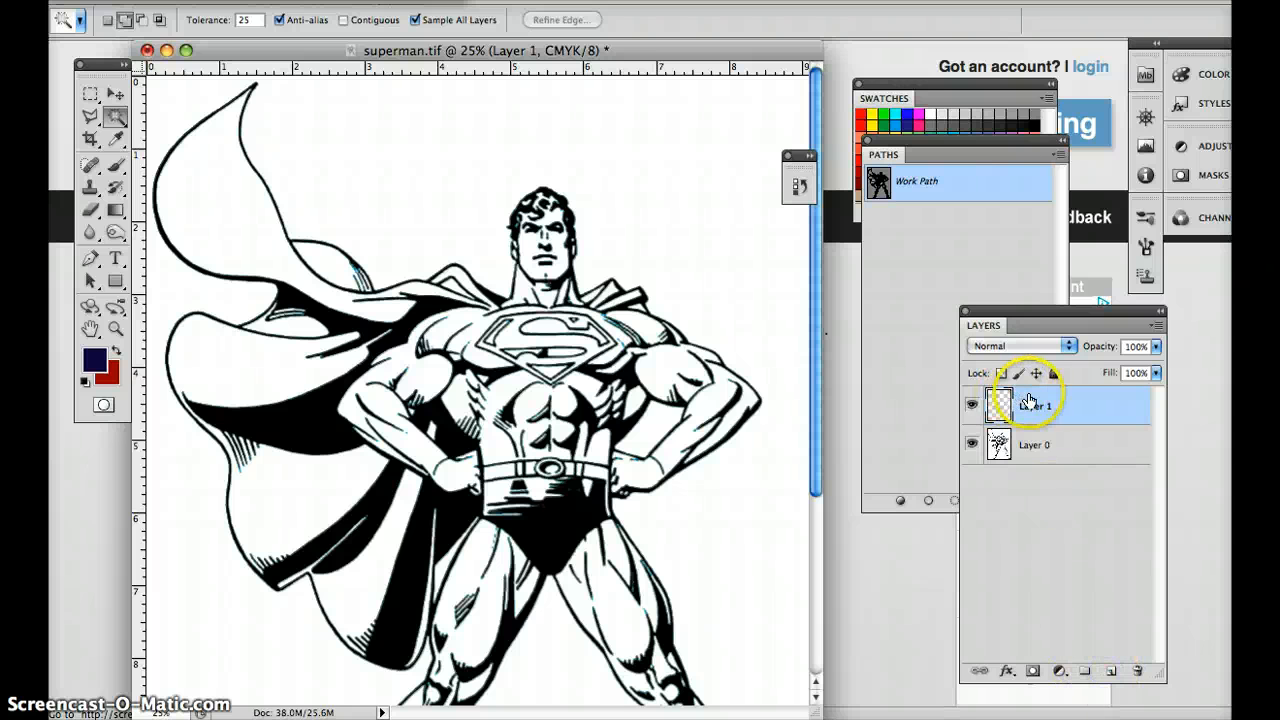
pyautogui.click(884, 237)
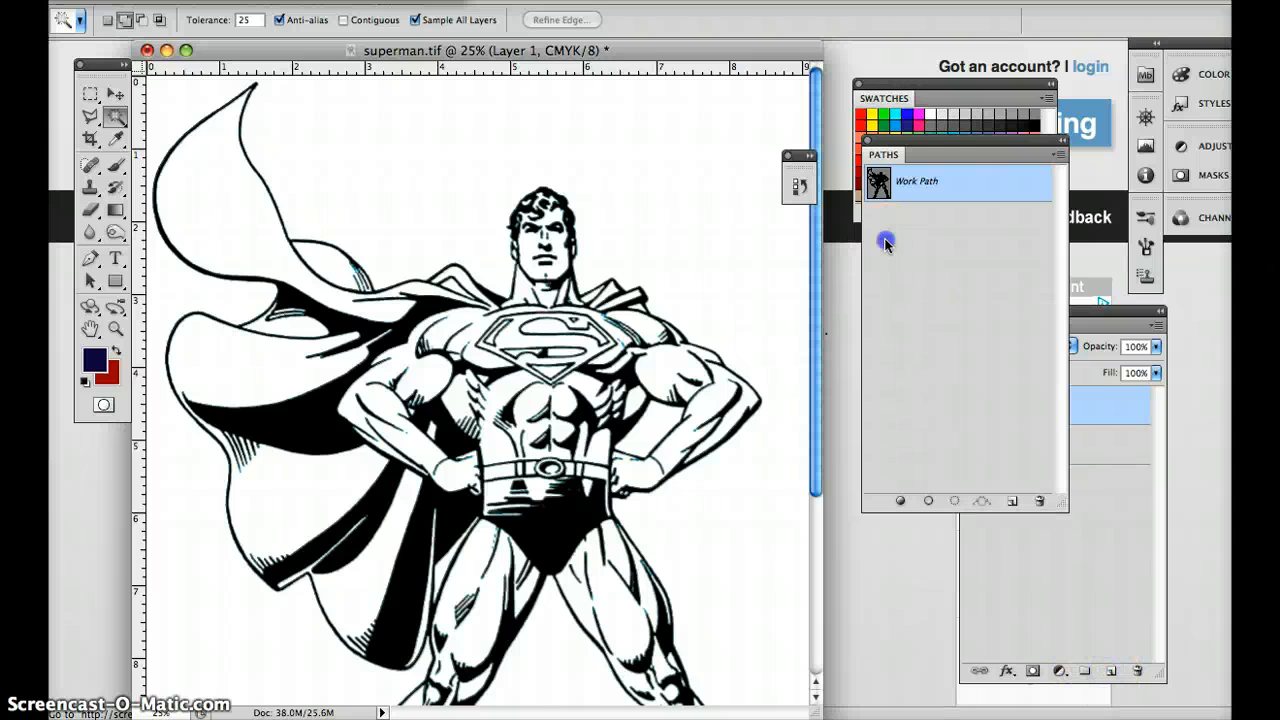
pyautogui.click(947, 188)
pyautogui.click(1058, 155)
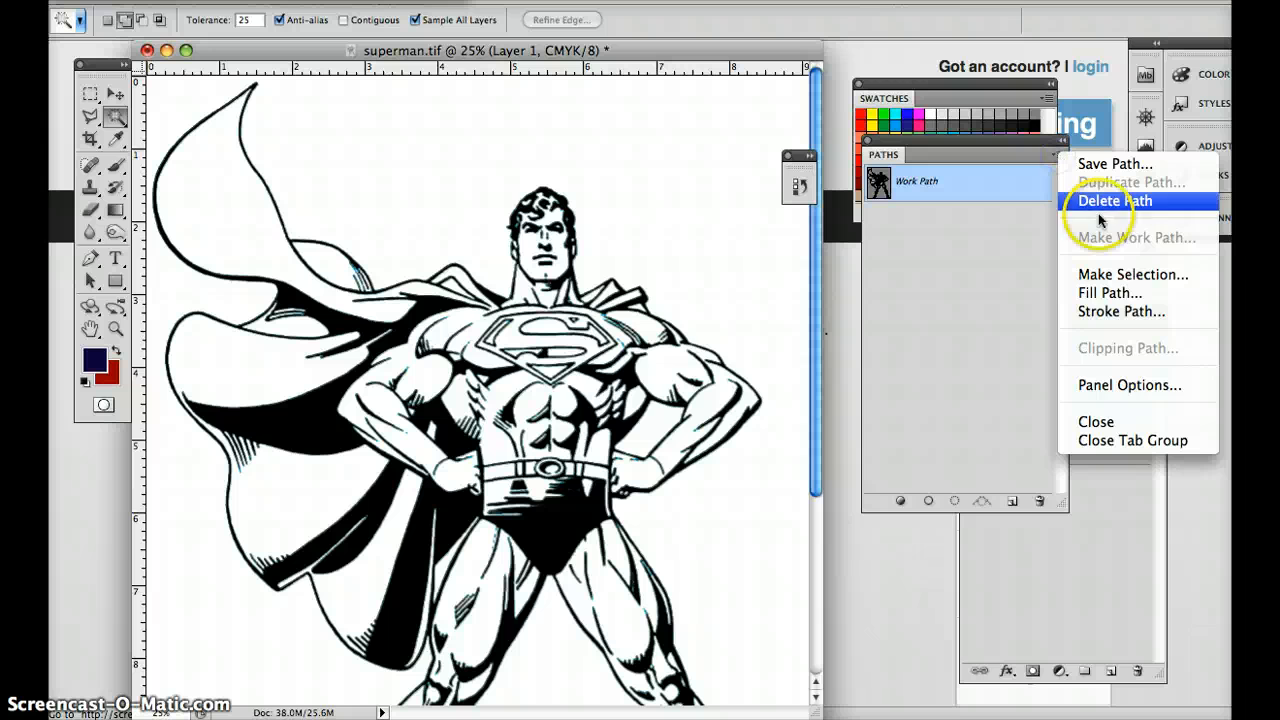
pyautogui.click(1104, 274)
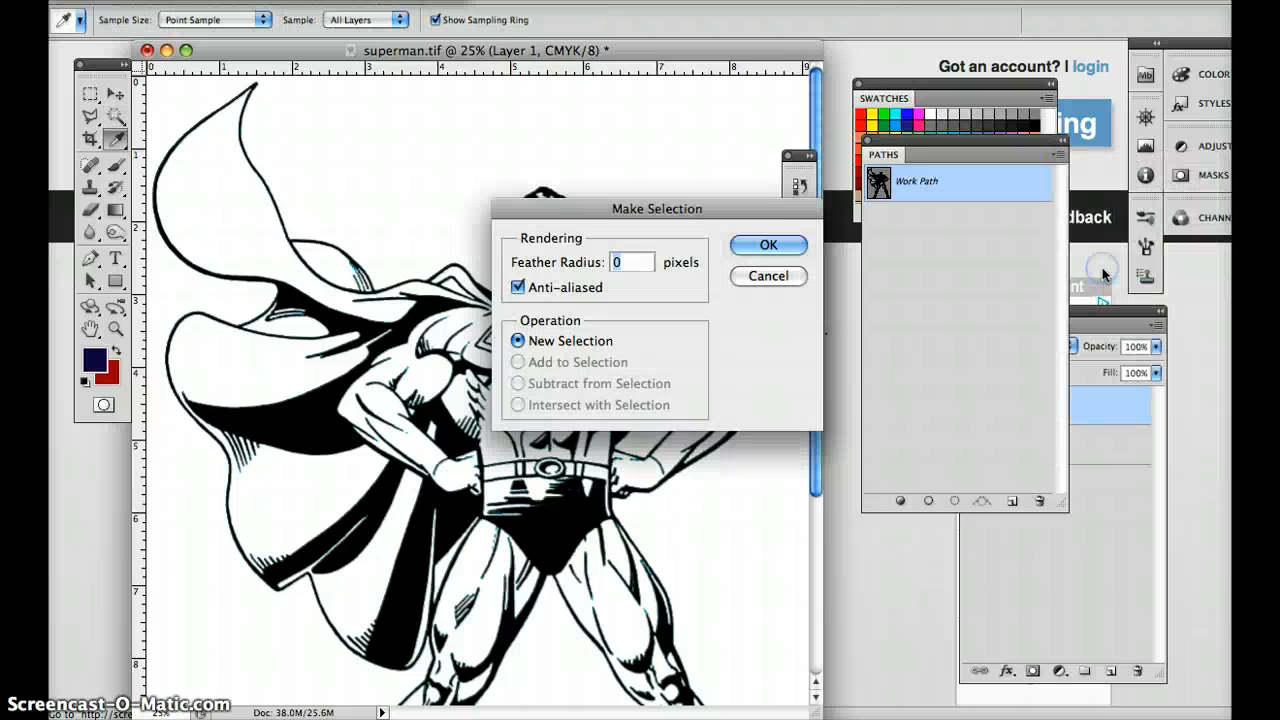
pyautogui.click(766, 246)
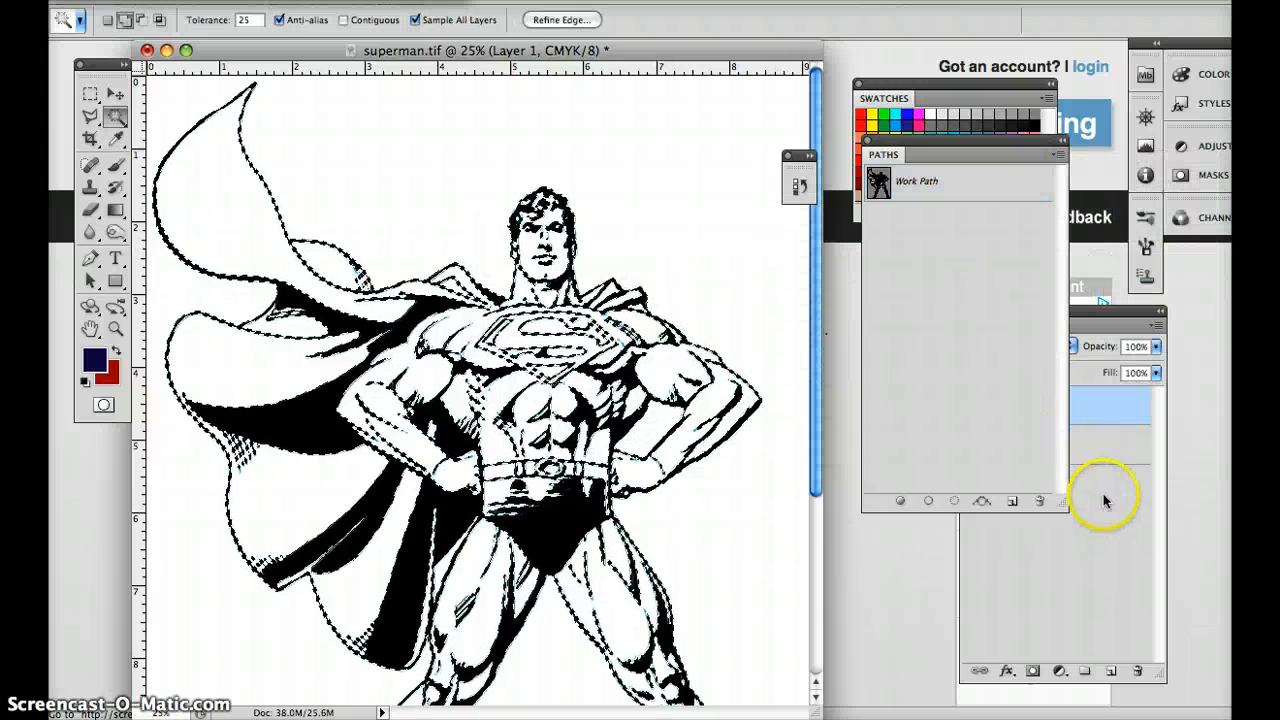
# Hide the original artwork on Layer 0 and make the empty Layer 1 active.
pyautogui.click(1100, 488)
pyautogui.click(970, 444)
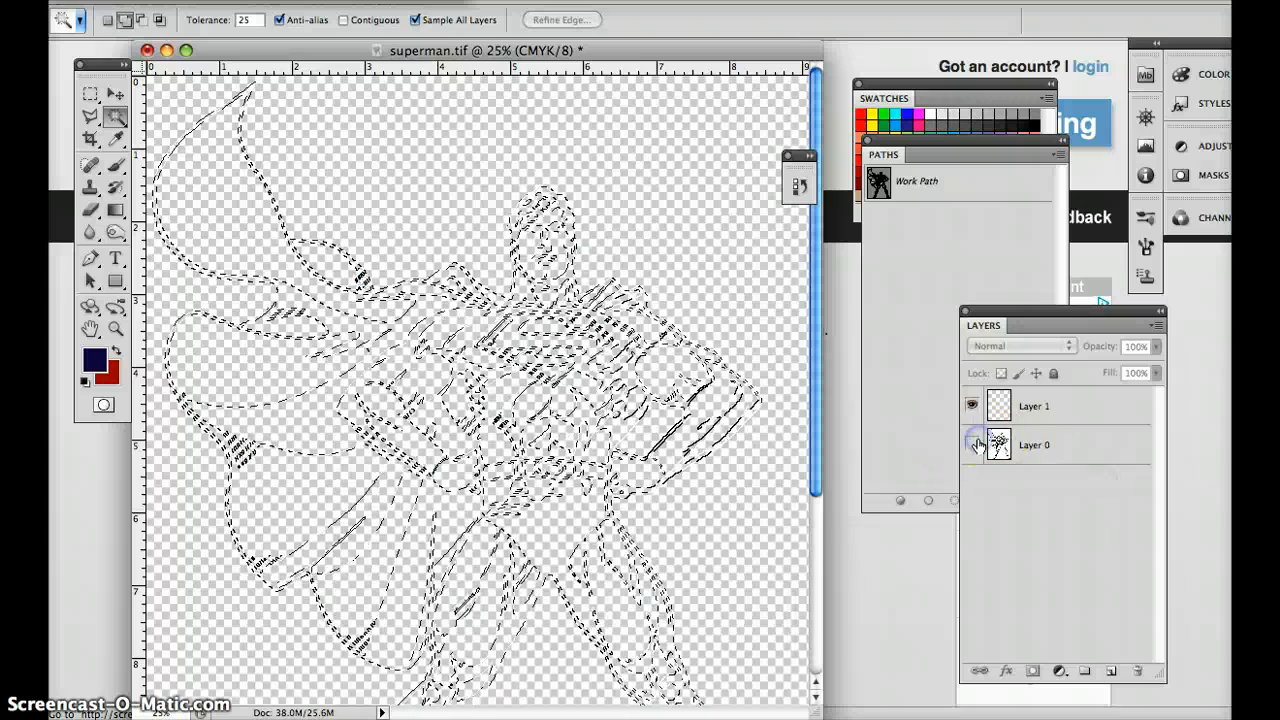
pyautogui.click(1069, 410)
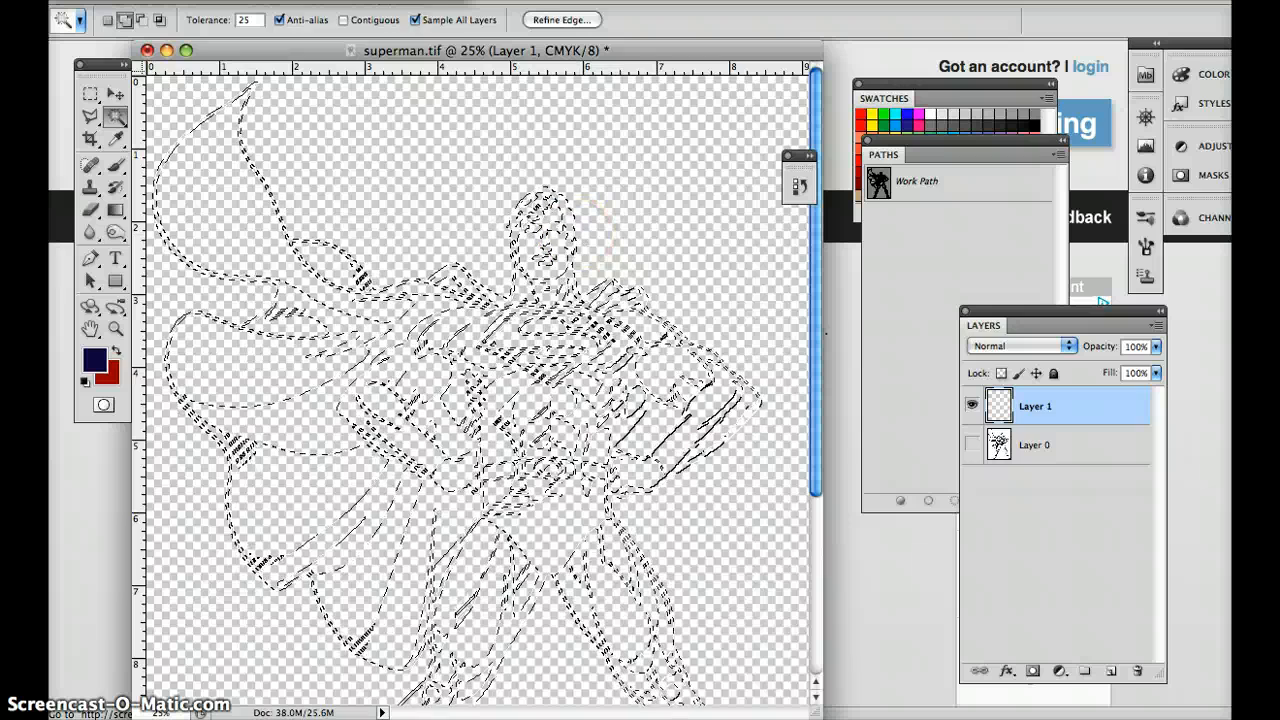
# Fill the line art selection with black on the empty layer.
pyautogui.click(231, 1)
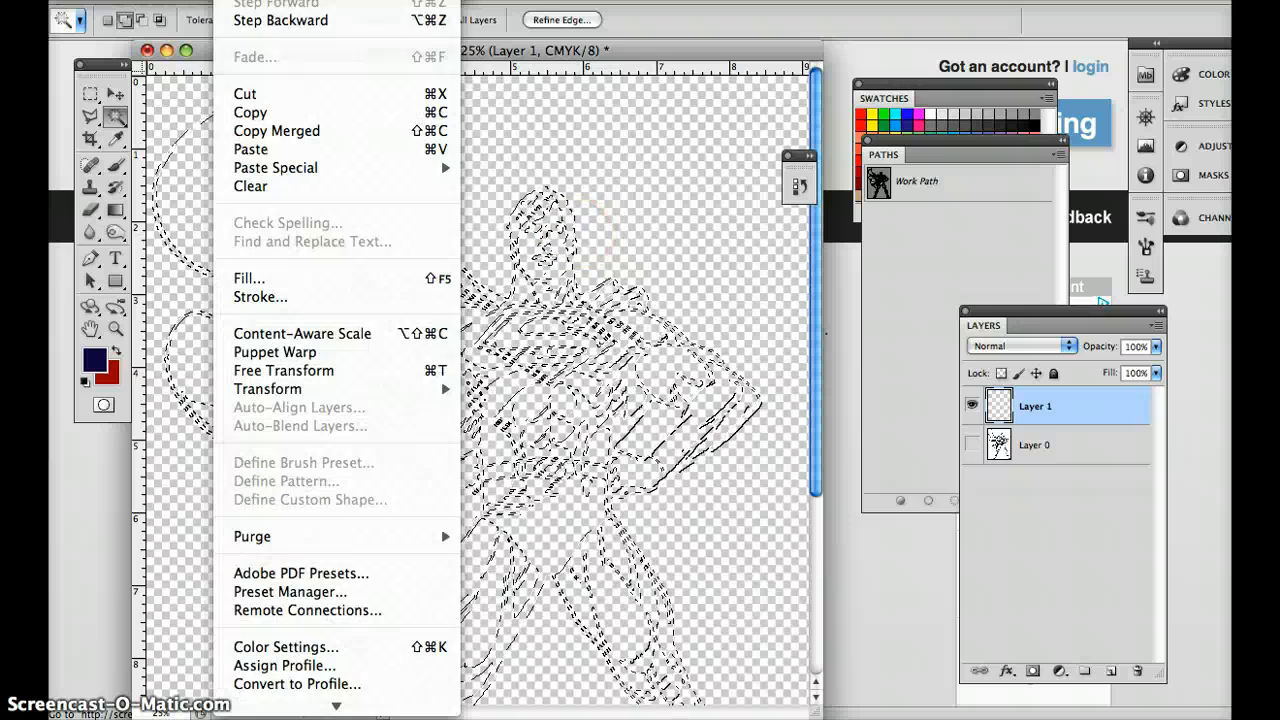
pyautogui.click(272, 277)
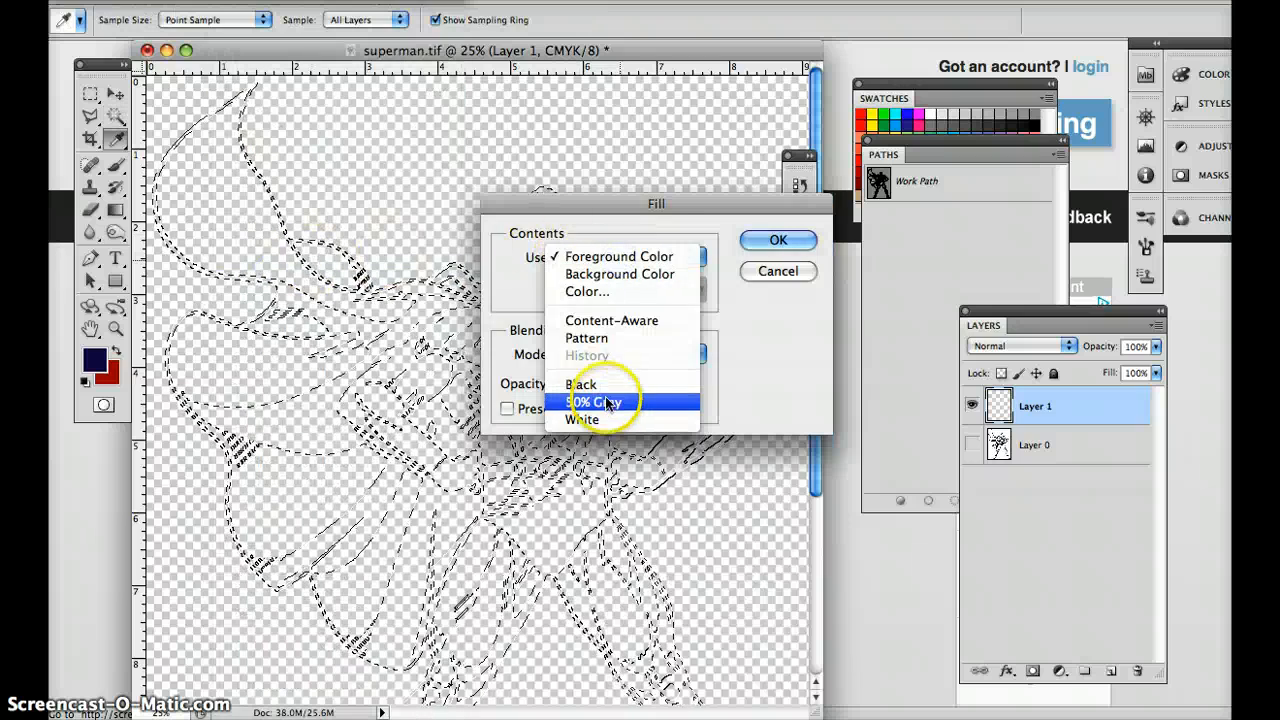
pyautogui.click(632, 384)
pyautogui.click(779, 242)
pyautogui.press('w')
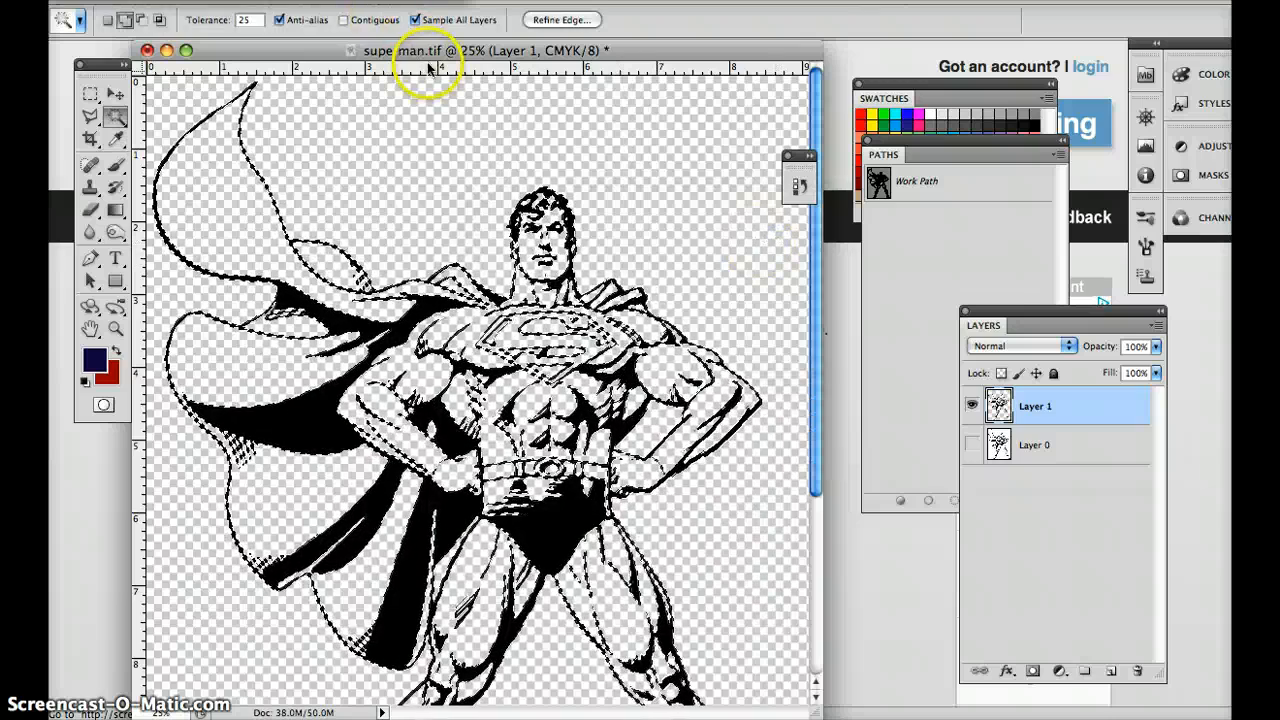
# Delete the original artwork layer, Layer 0, and clear the line art selection.
pyautogui.click(1077, 450)
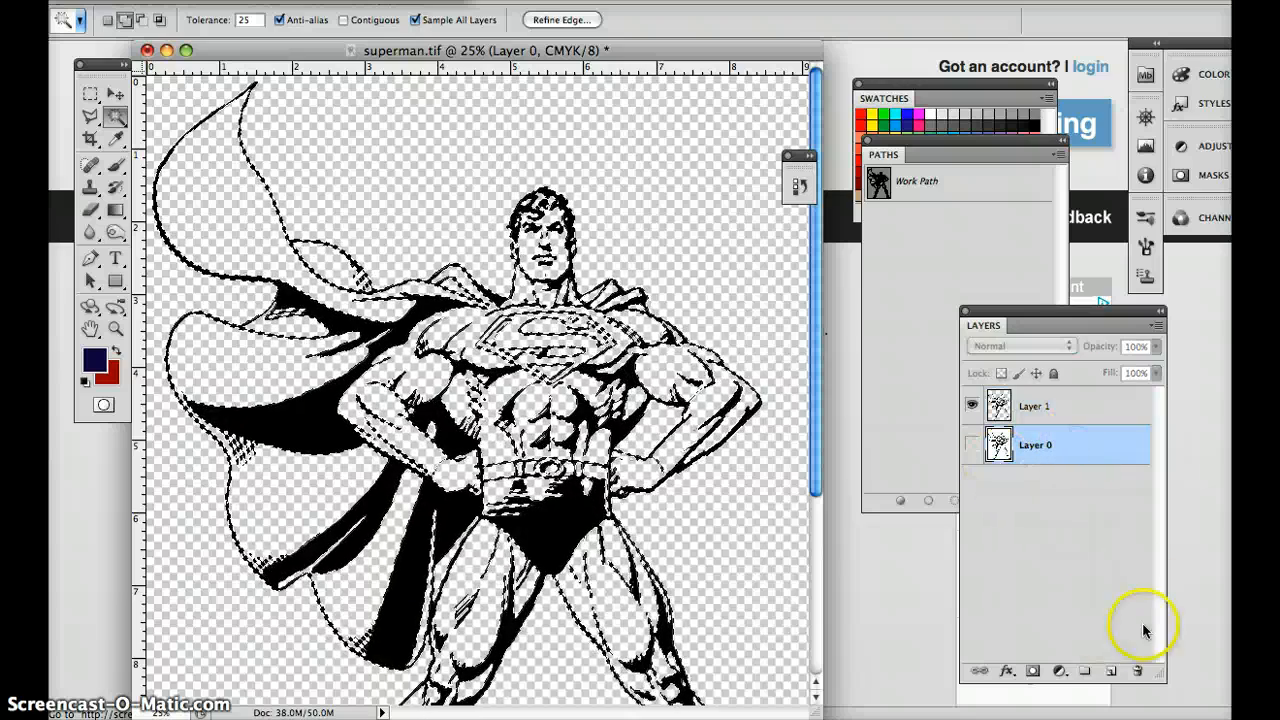
pyautogui.click(1137, 672)
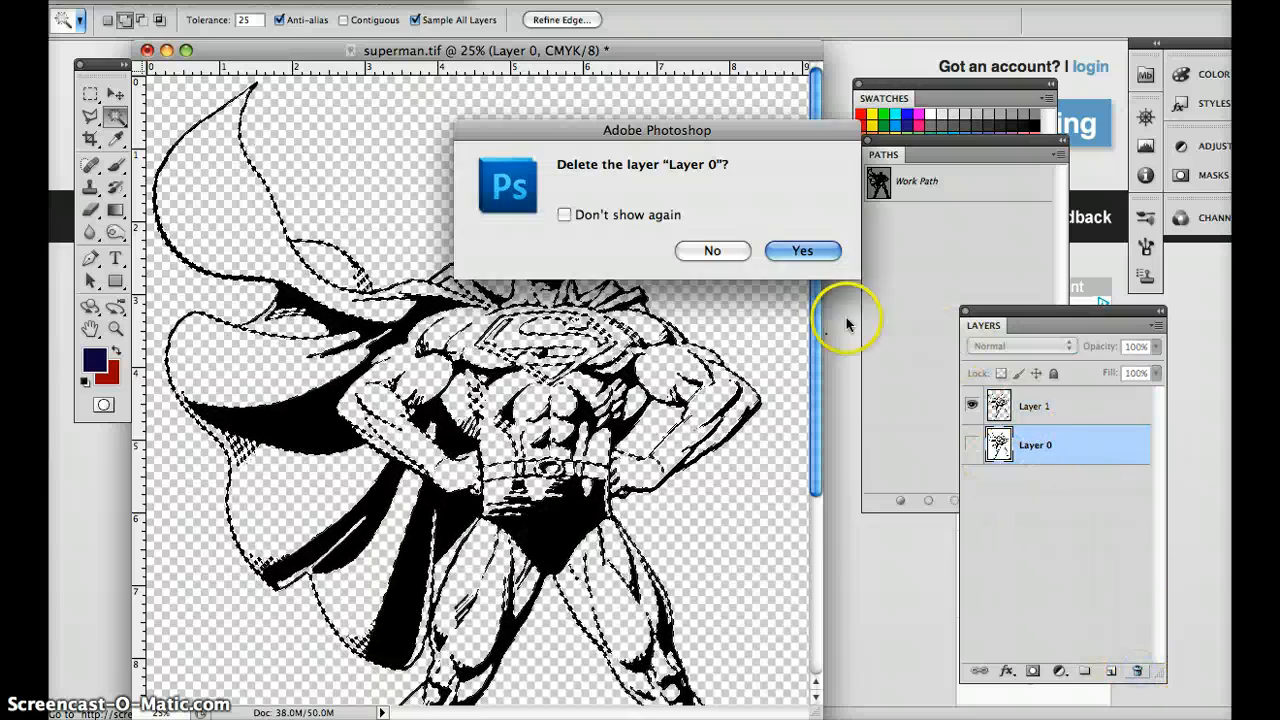
pyautogui.click(805, 250)
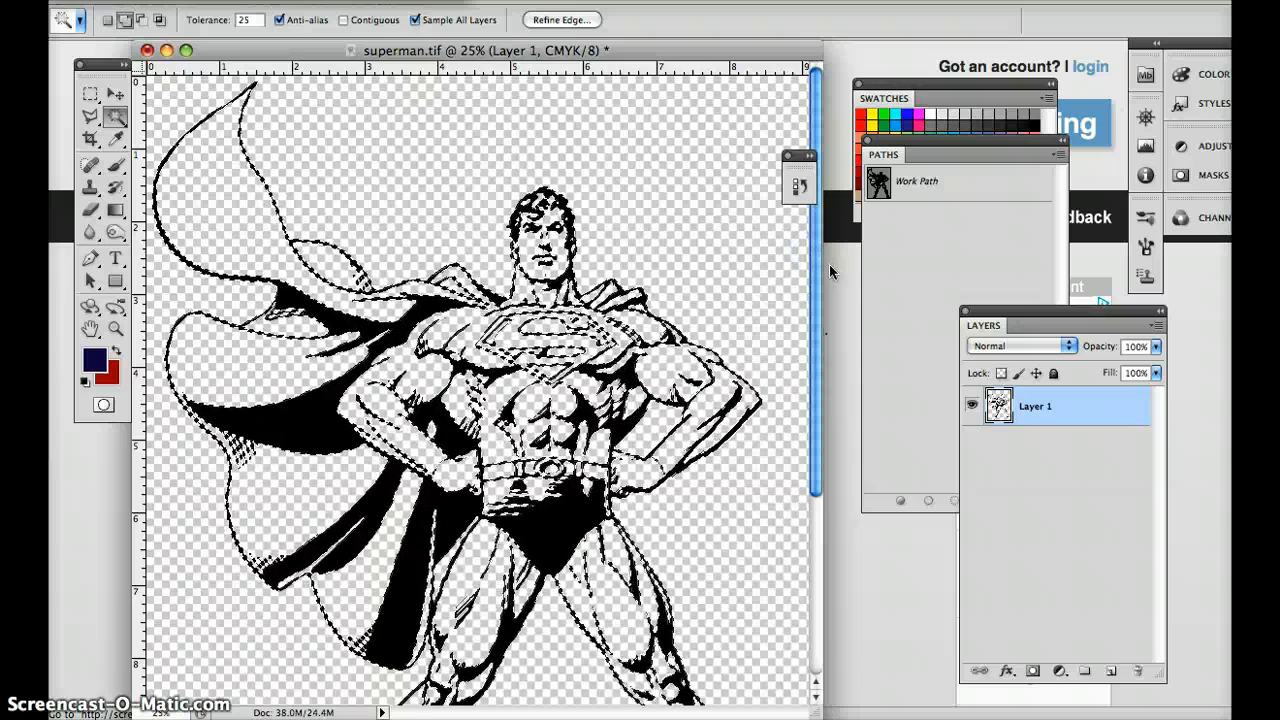
pyautogui.click(545, 335)
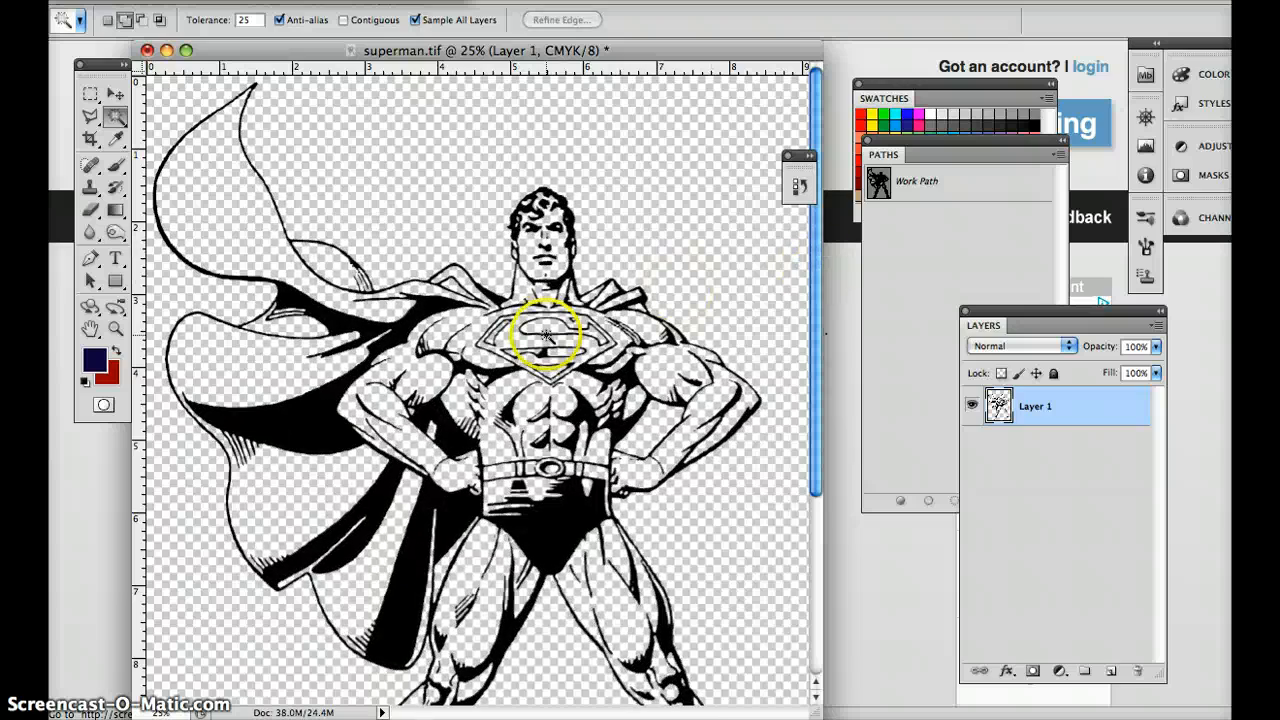
# Add a new layer beneath the line art layer and name it "colour".
pyautogui.scroll(-5, 514, 435)
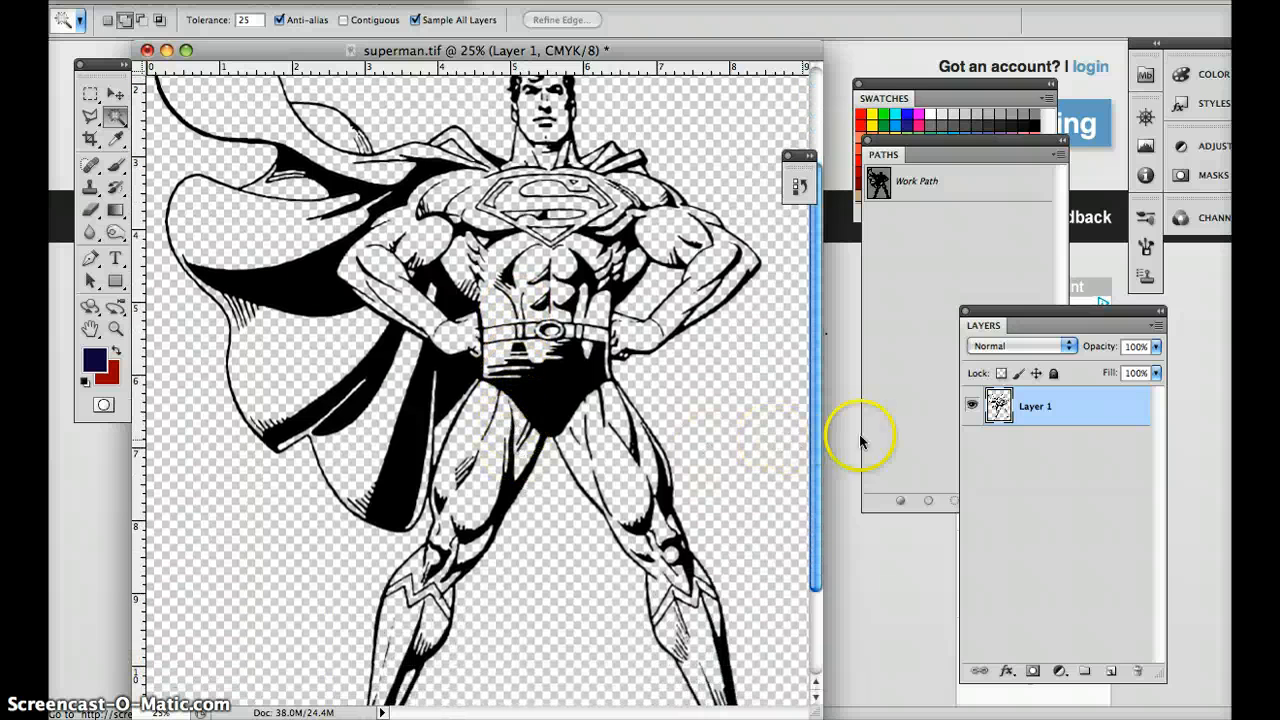
pyautogui.click(1113, 677)
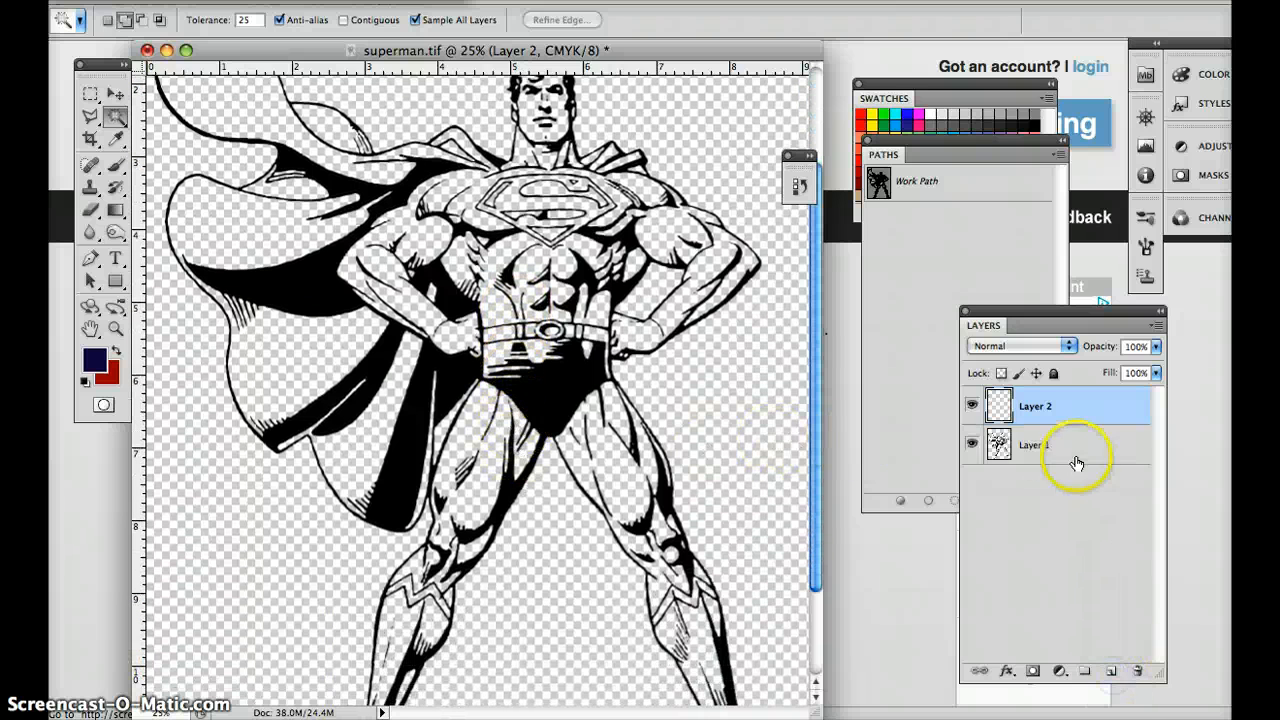
pyautogui.moveTo(1023, 414); pyautogui.dragTo(1048, 461)
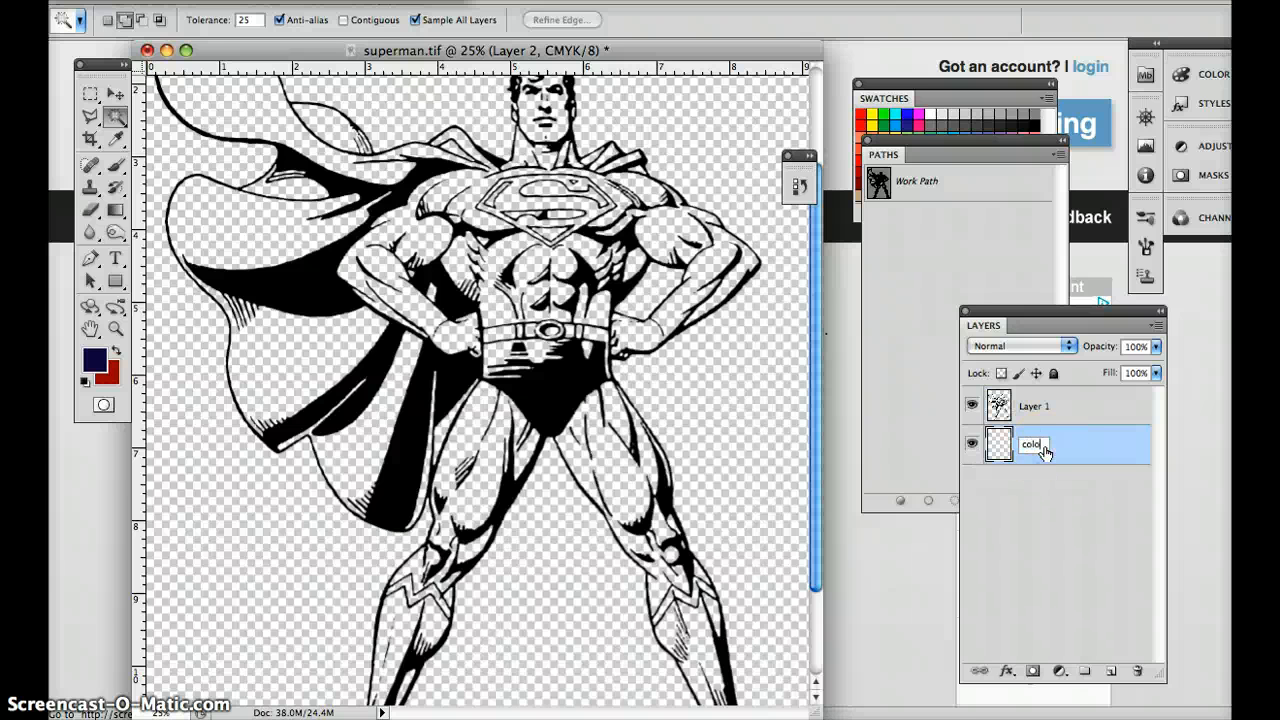
pyautogui.press('Return')
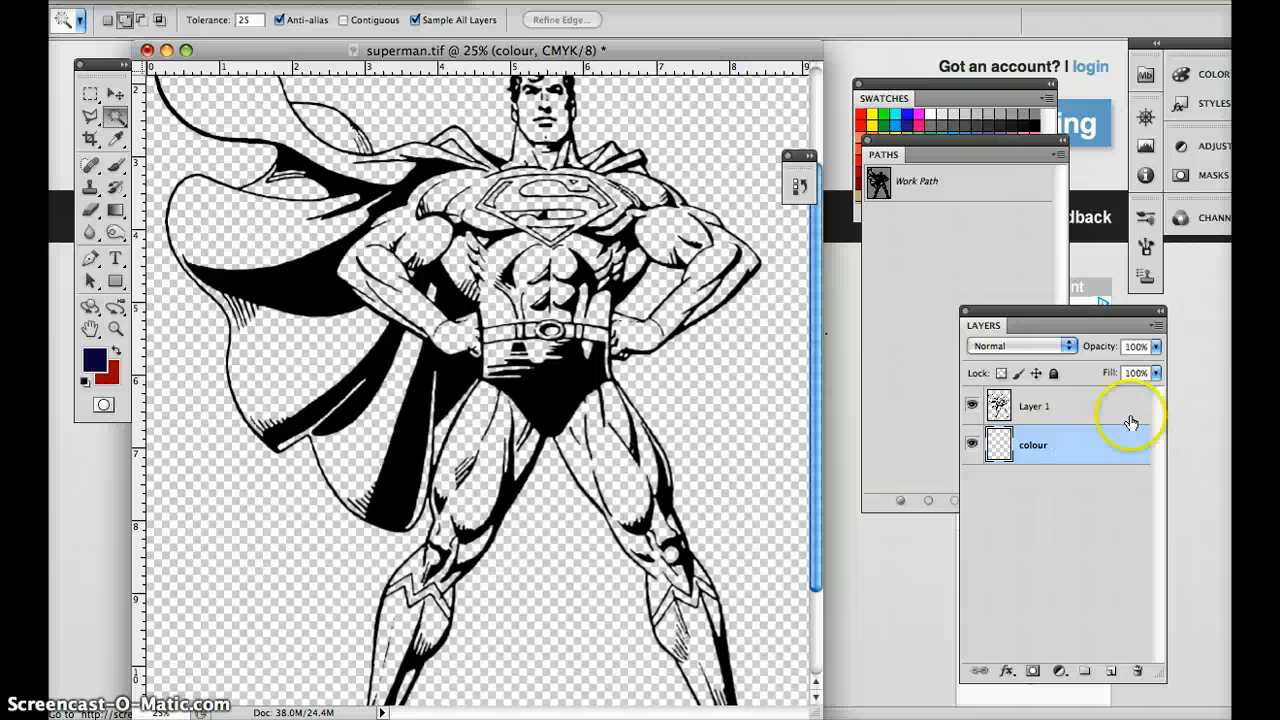
# Rename the line art layer "black lines" and lock it completely.
pyautogui.doubleClick(1035, 406)
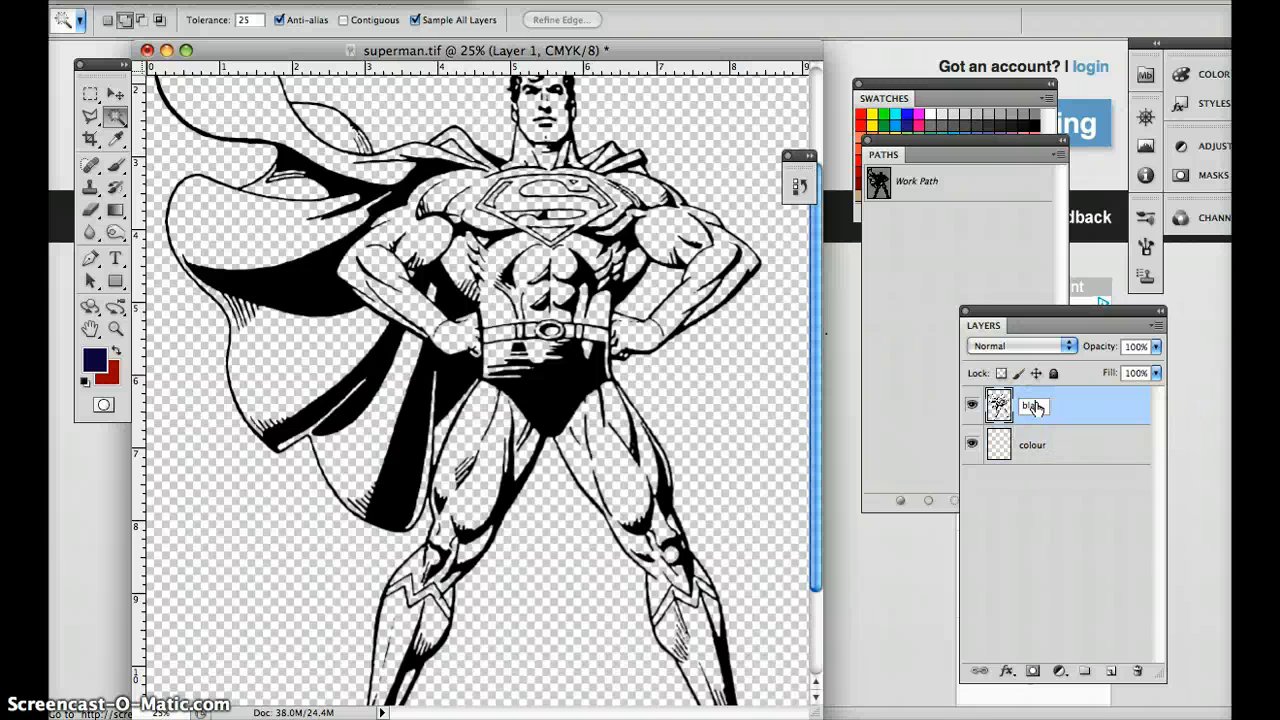
pyautogui.write('black lines')
pyautogui.press('Return')
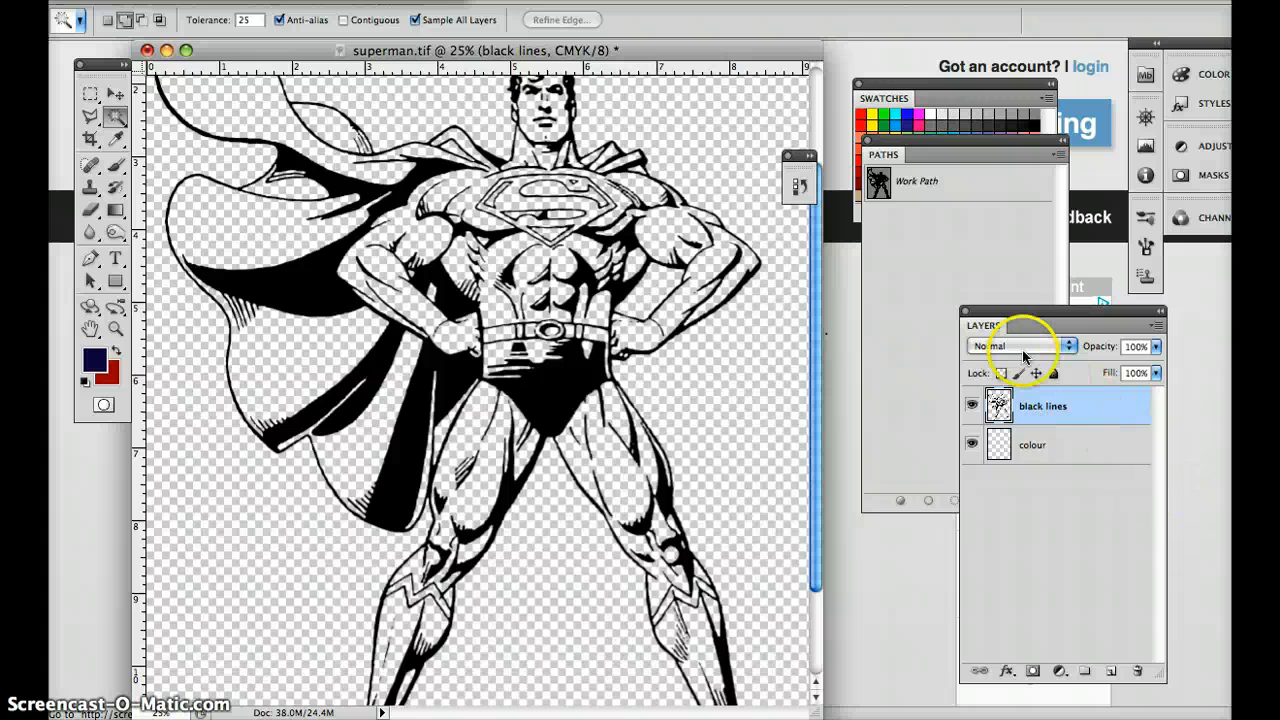
pyautogui.click(1020, 348)
pyautogui.click(1016, 400)
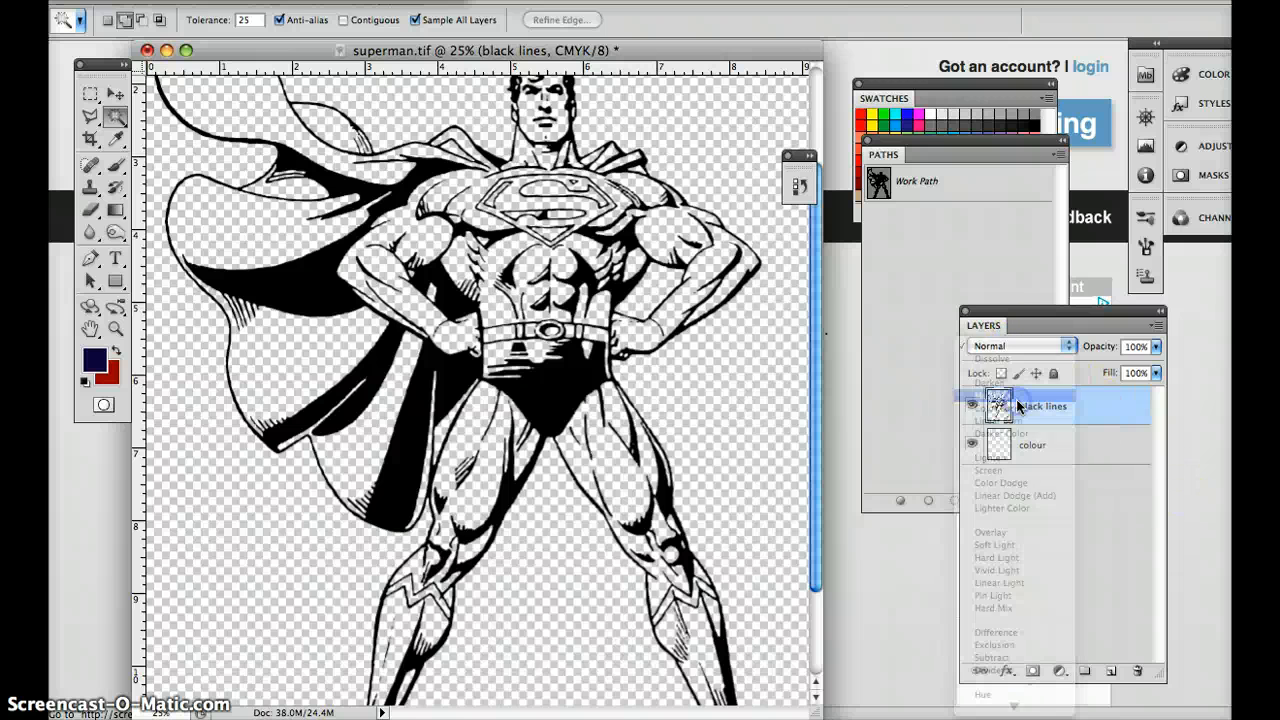
pyautogui.click(1054, 374)
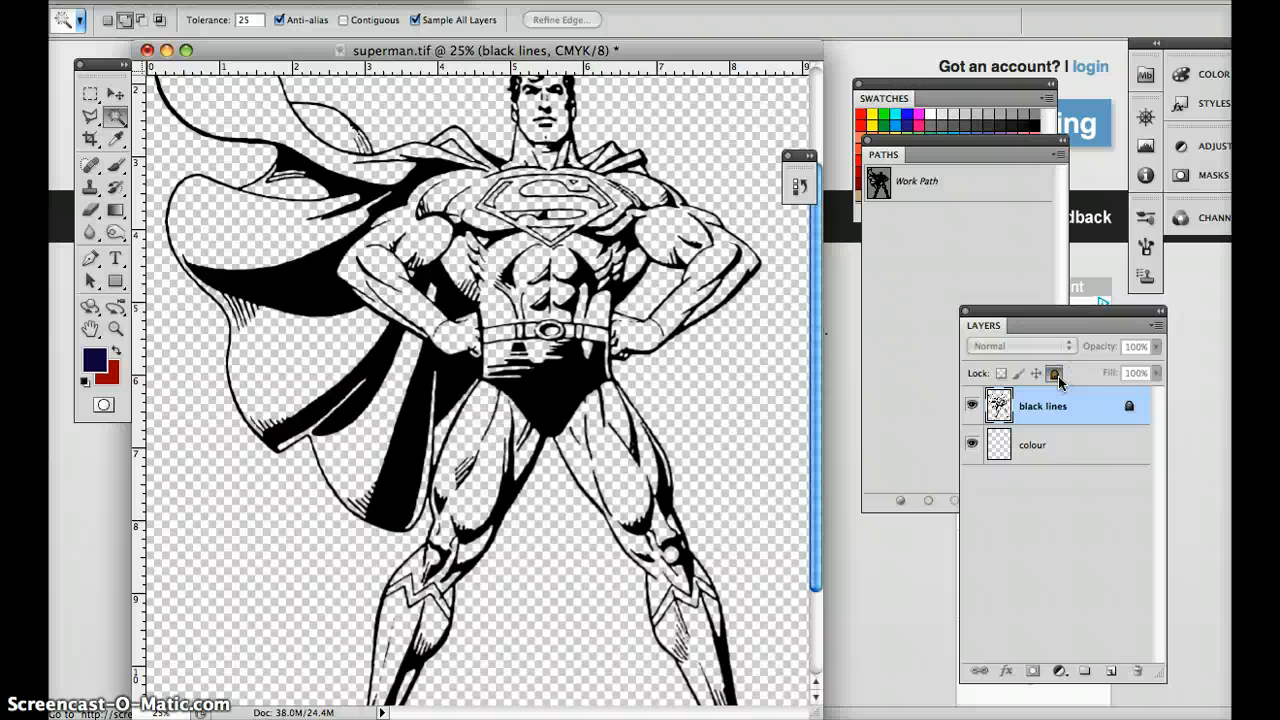
# Make the colour layer active and select the thigh area beside the cape using a contiguous Magic Wand selection.
pyautogui.click(345, 20)
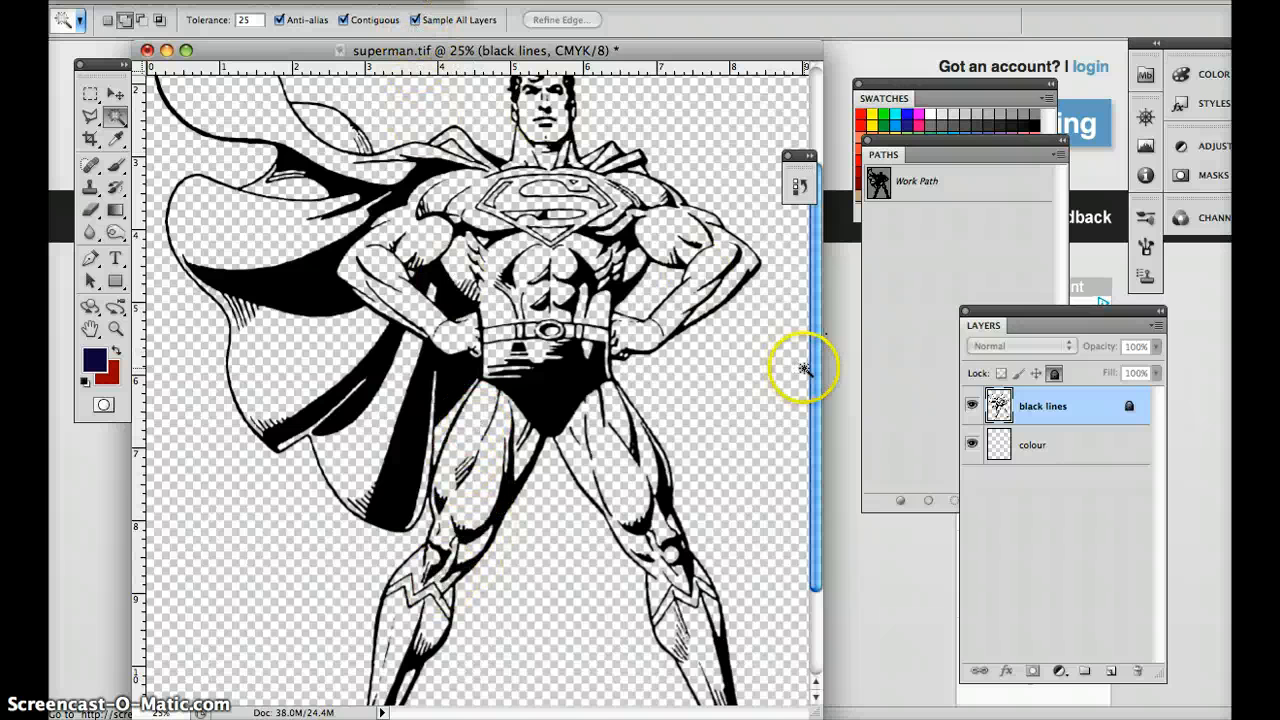
pyautogui.click(1064, 452)
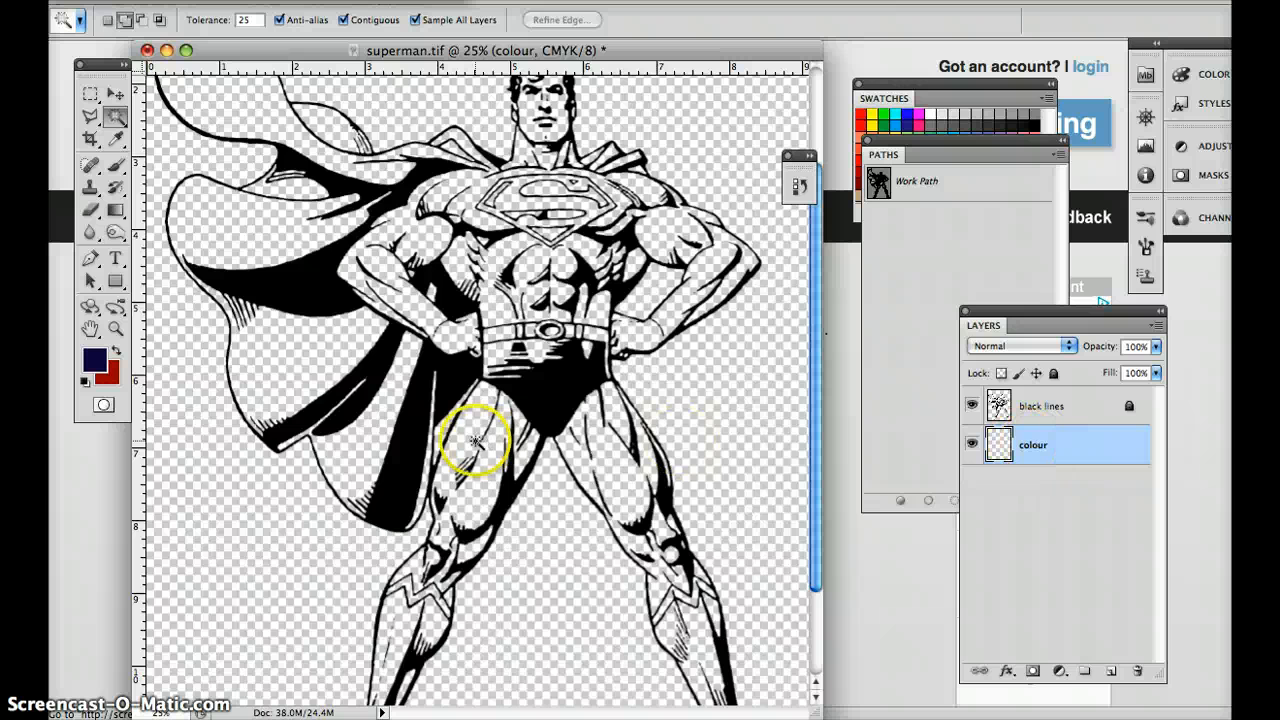
pyautogui.click(971, 406)
pyautogui.click(971, 406)
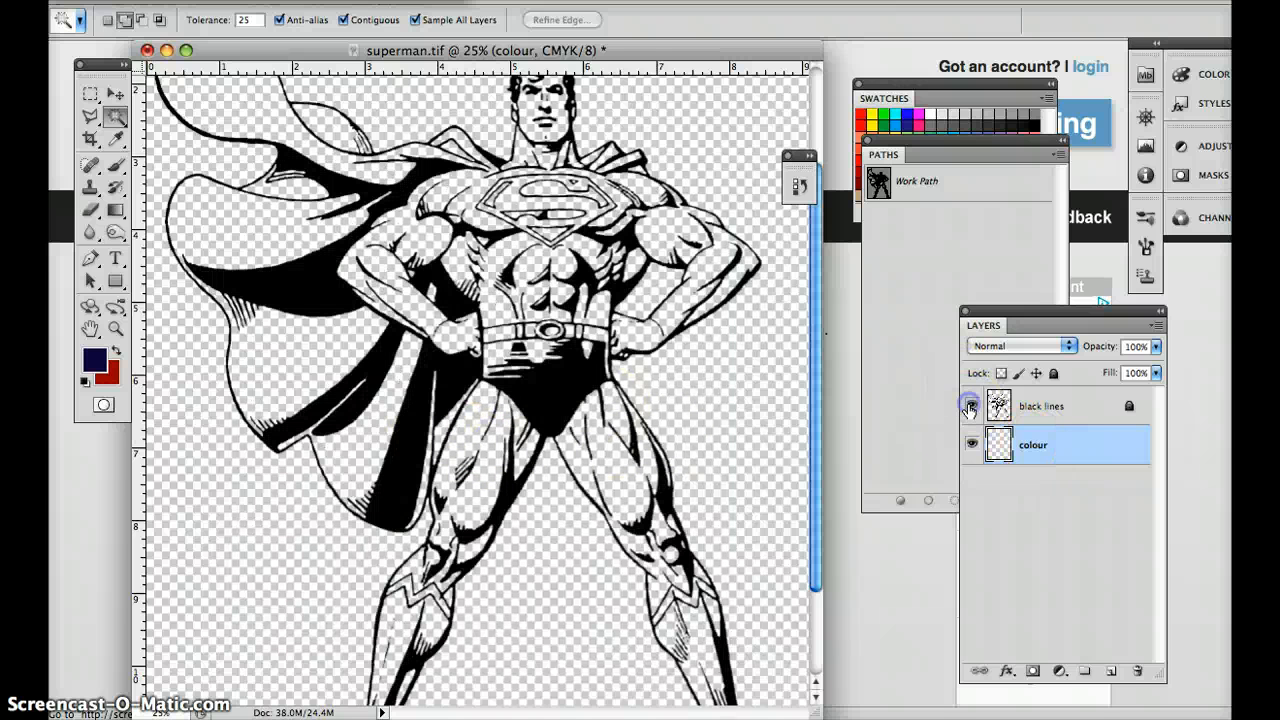
pyautogui.click(486, 459)
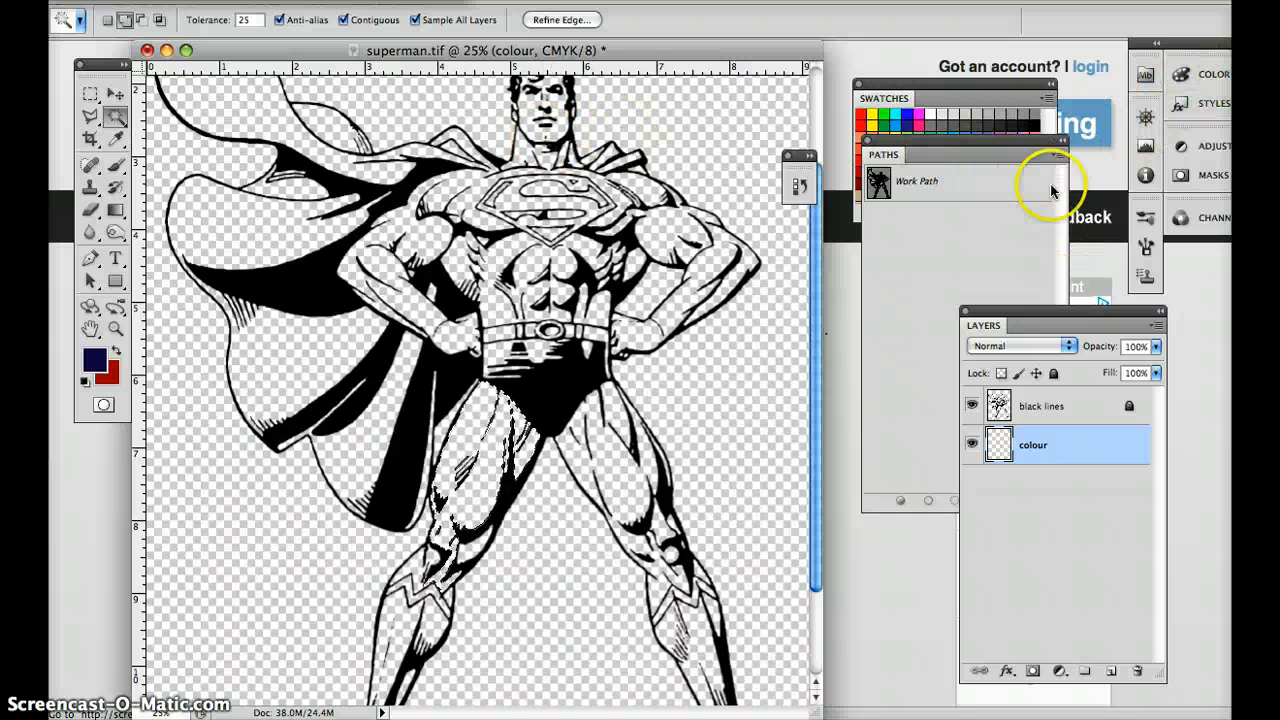
# Show the actions list and delete the existing "expnd slctn" action.
pyautogui.click(658, 1)
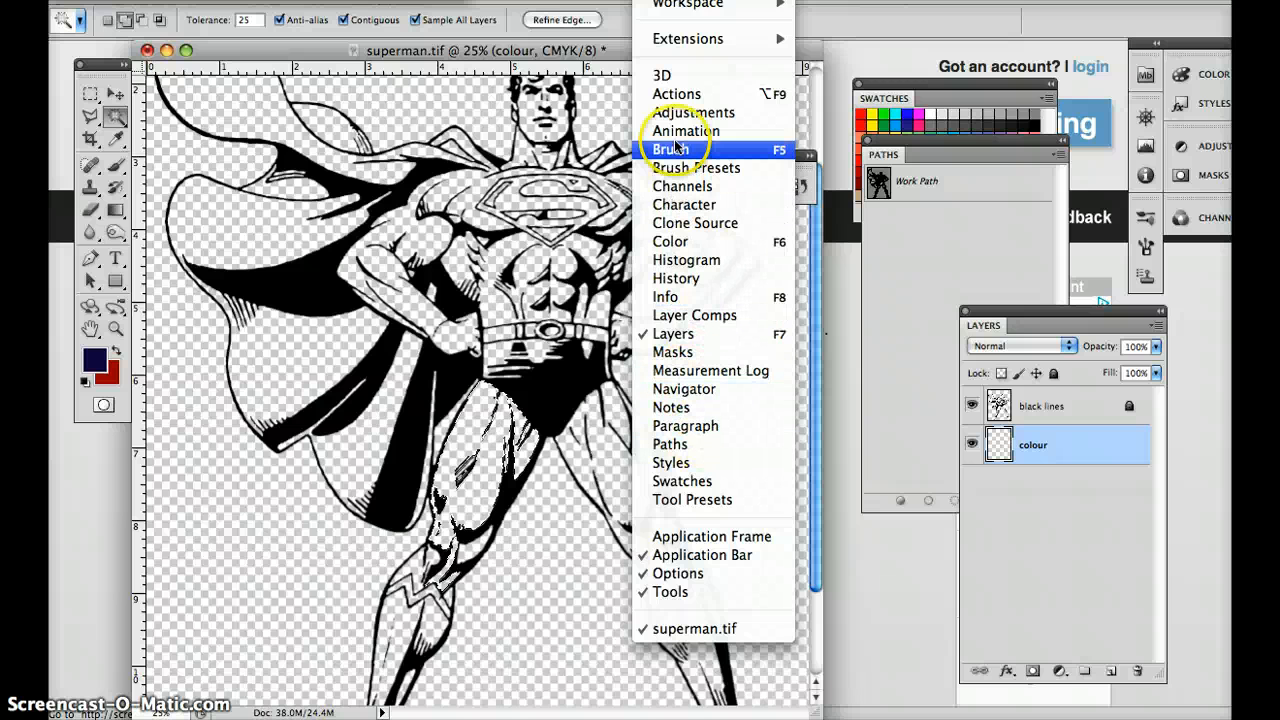
pyautogui.click(675, 94)
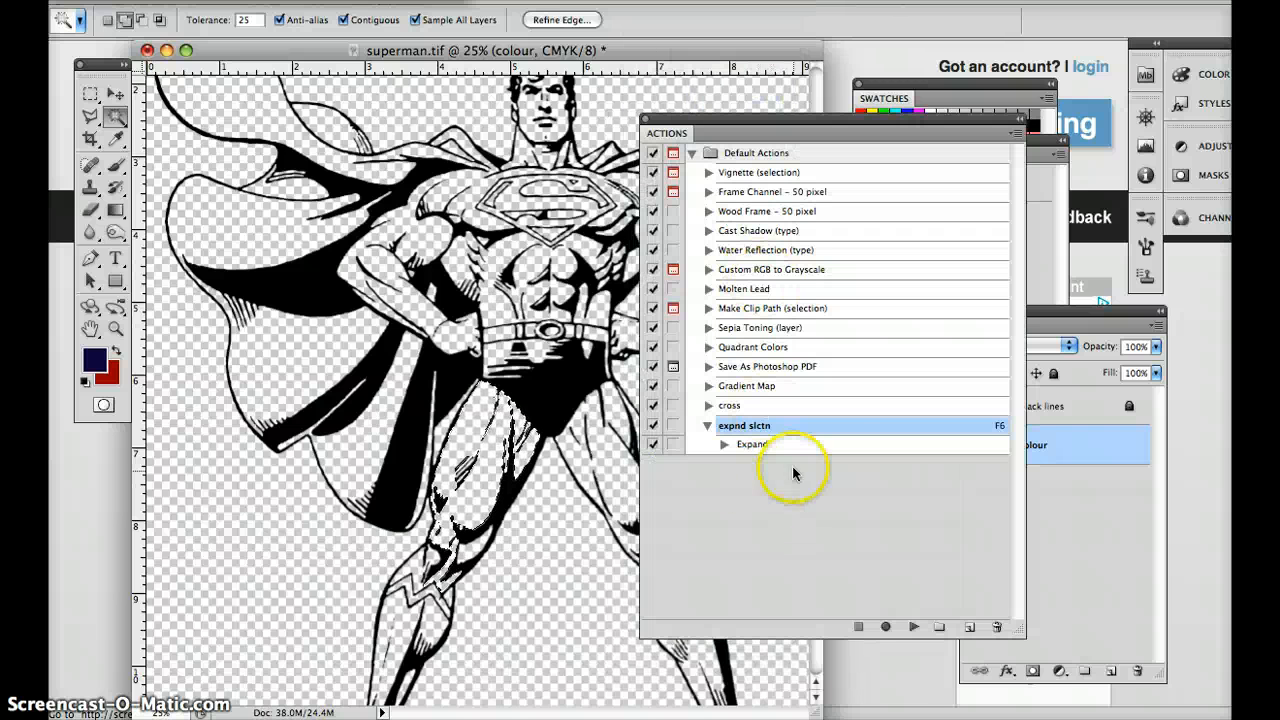
pyautogui.click(1000, 627)
pyautogui.click(805, 242)
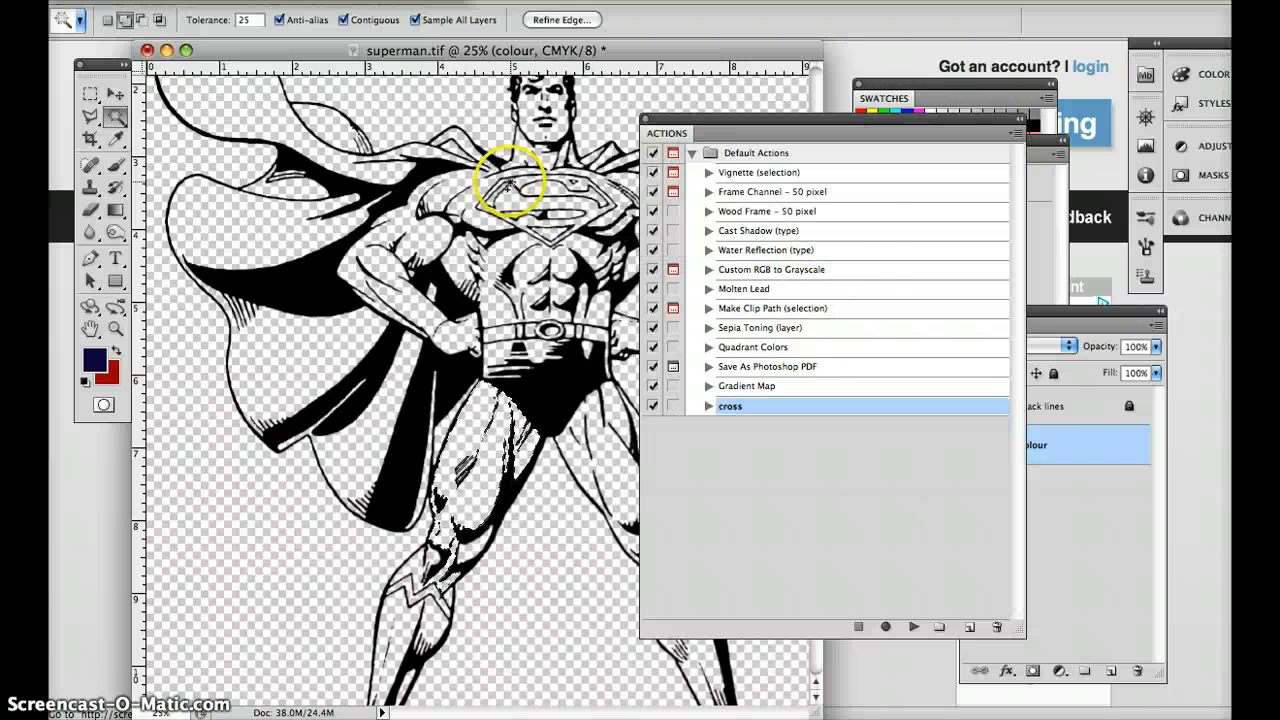
pyautogui.click(885, 627)
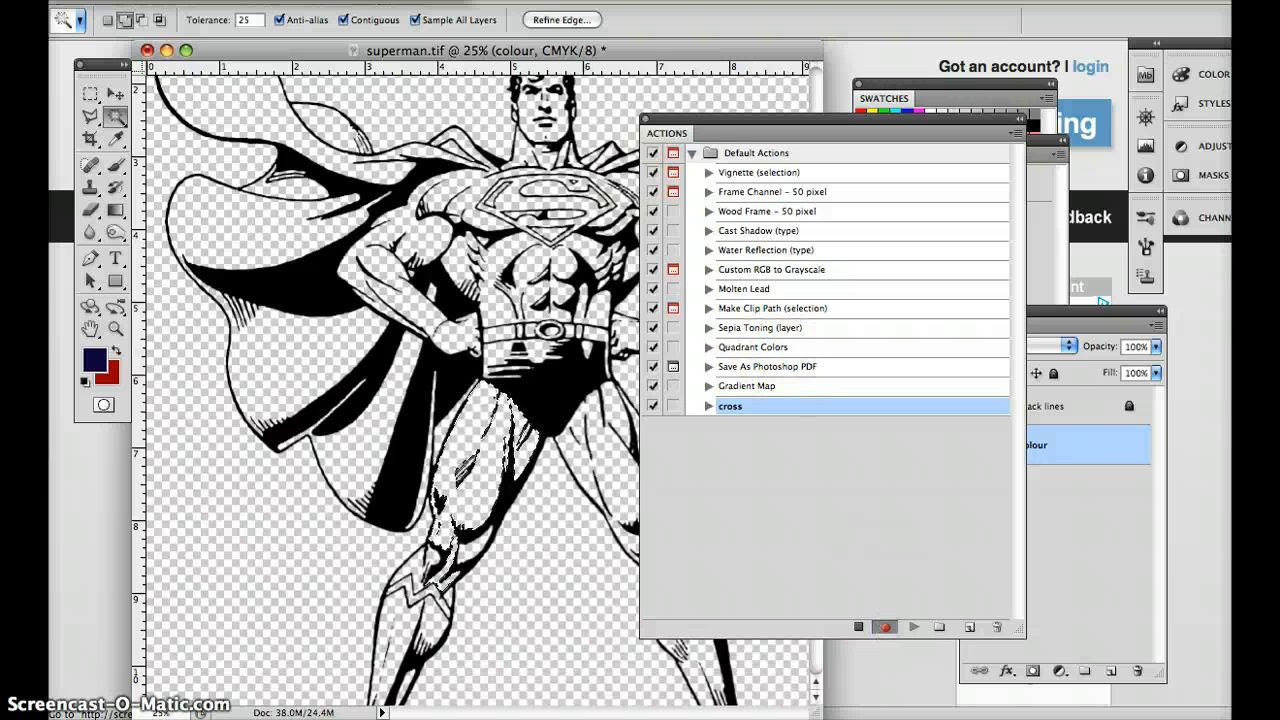
pyautogui.click(392, 1)
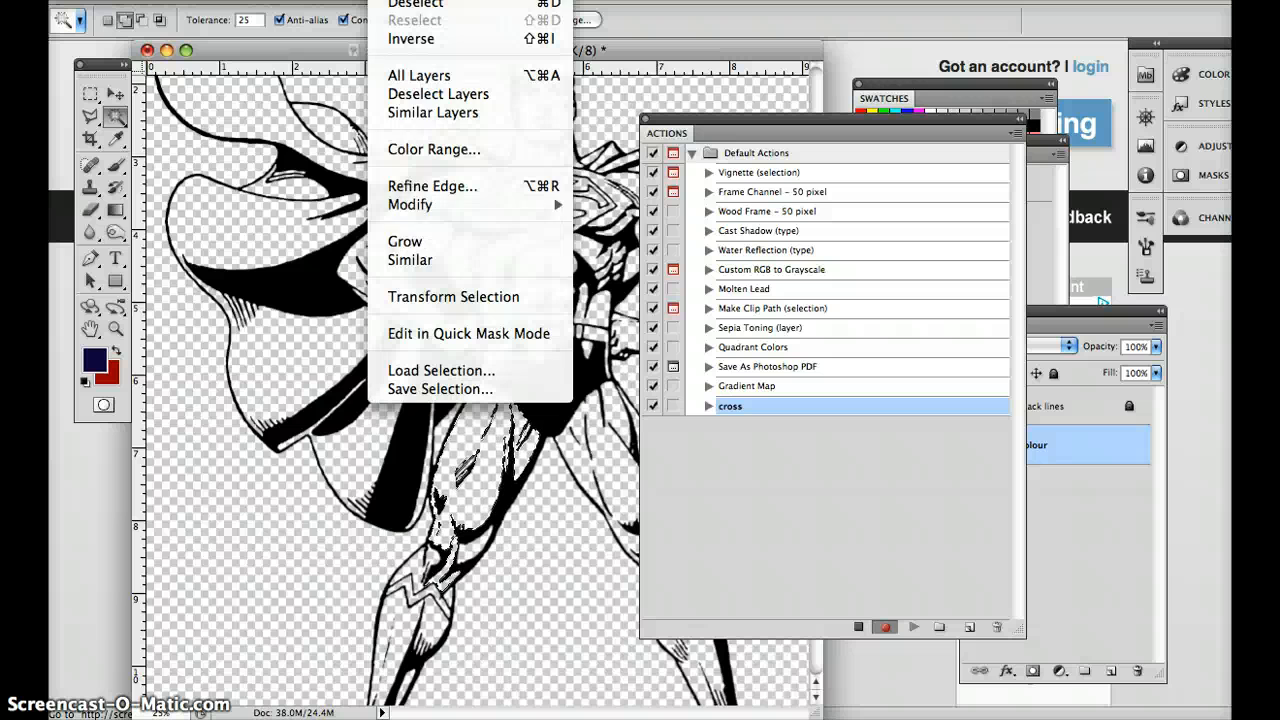
pyautogui.moveTo(408, 204)
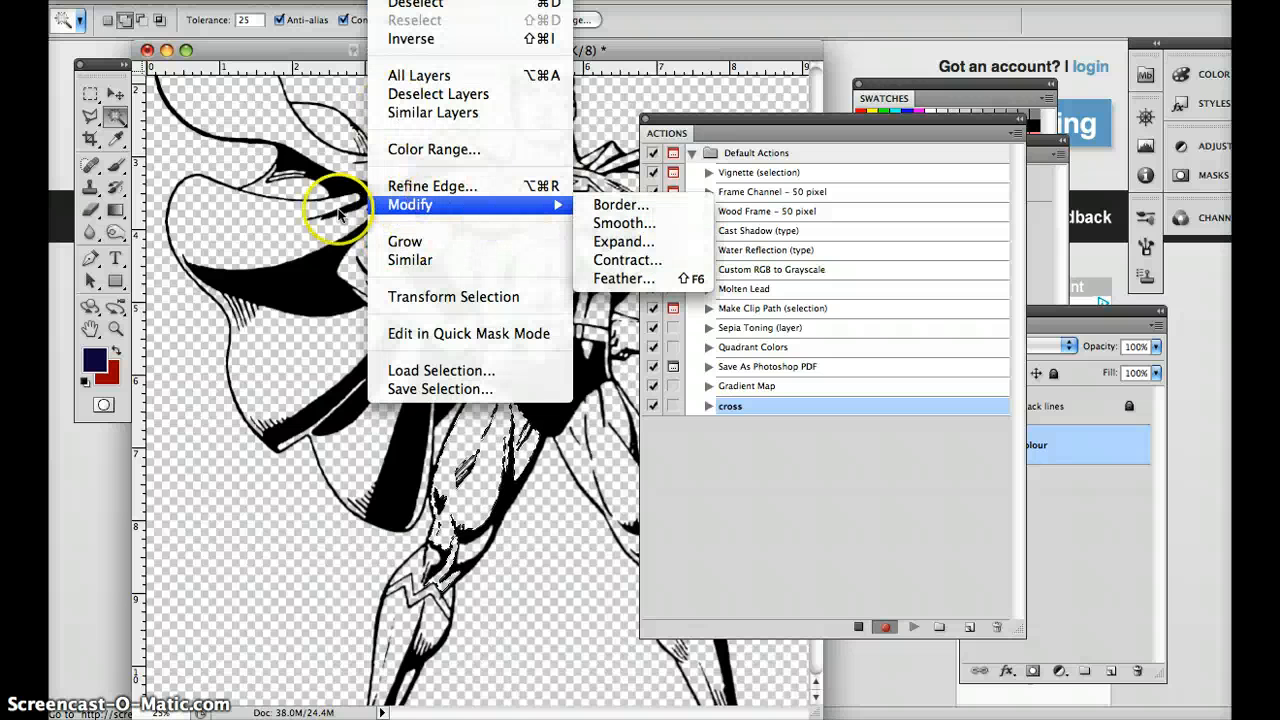
pyautogui.click(299, 212)
pyautogui.press('super+plus')
pyautogui.press('super+plus')
pyautogui.press('super+plus')
pyautogui.press('super+plus')
pyautogui.press('super+plus')
pyautogui.press('super+plus')
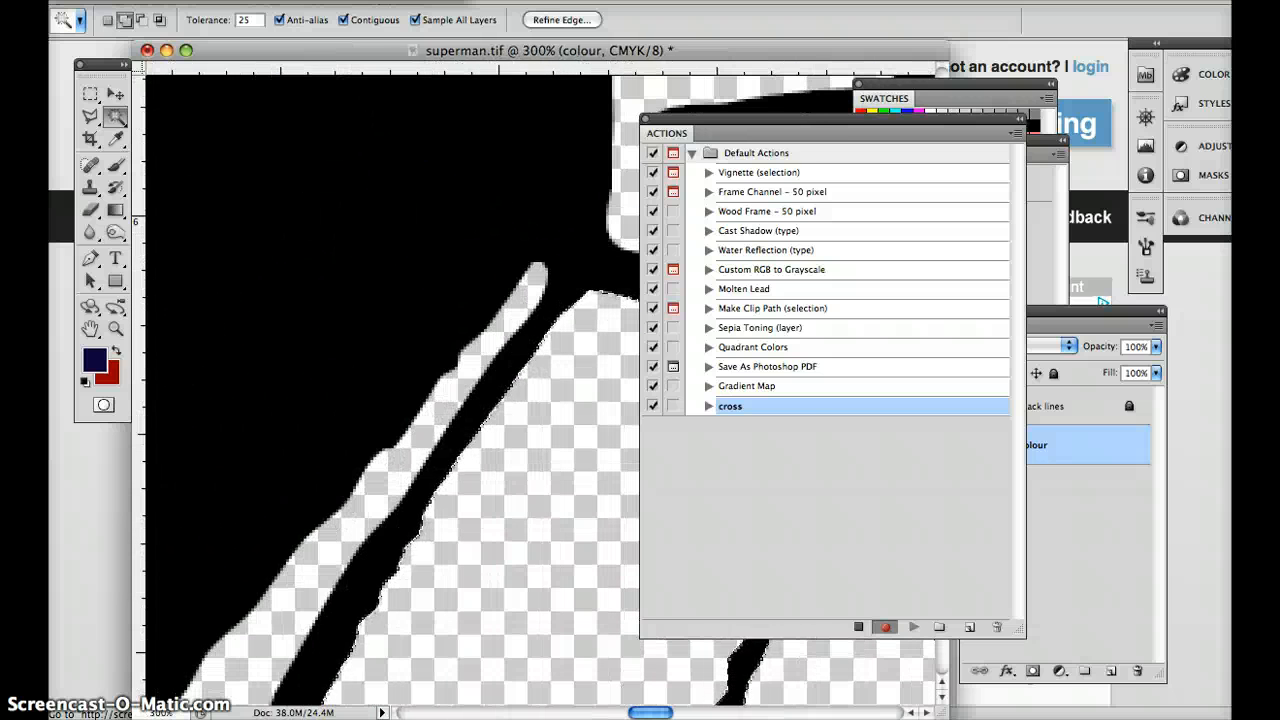
pyautogui.click(392, 1)
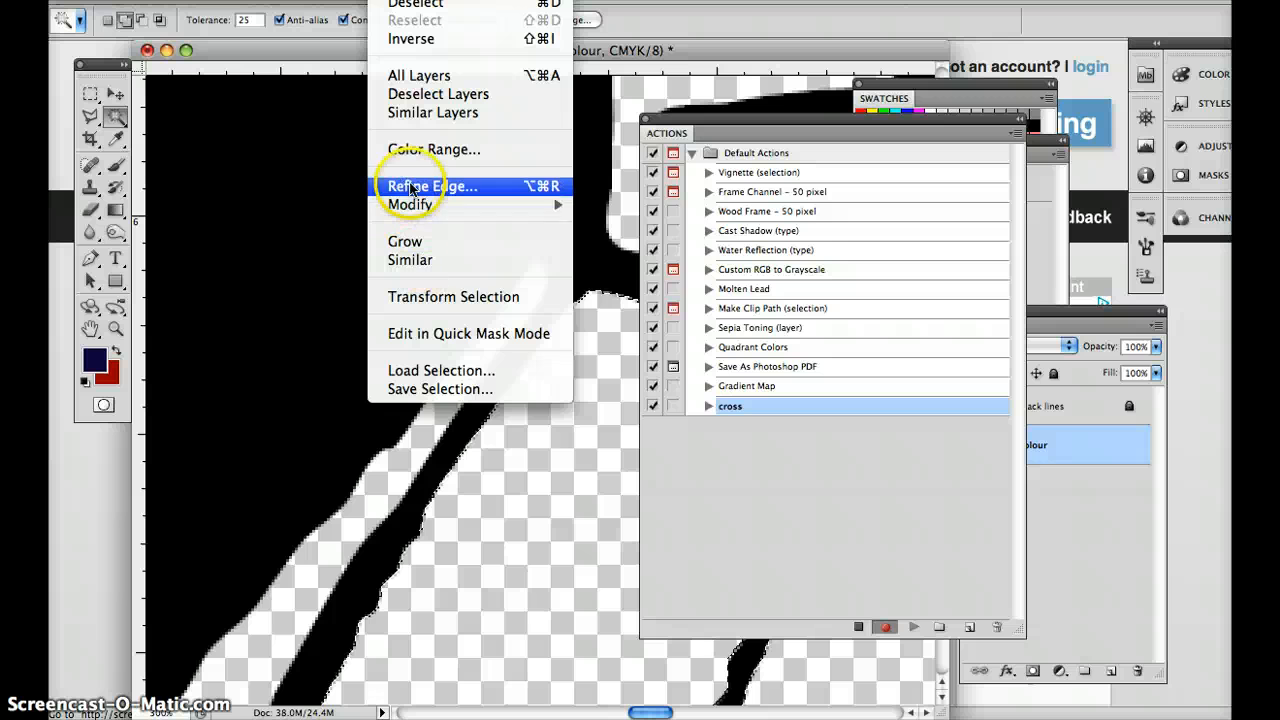
pyautogui.moveTo(430, 205)
pyautogui.click(626, 245)
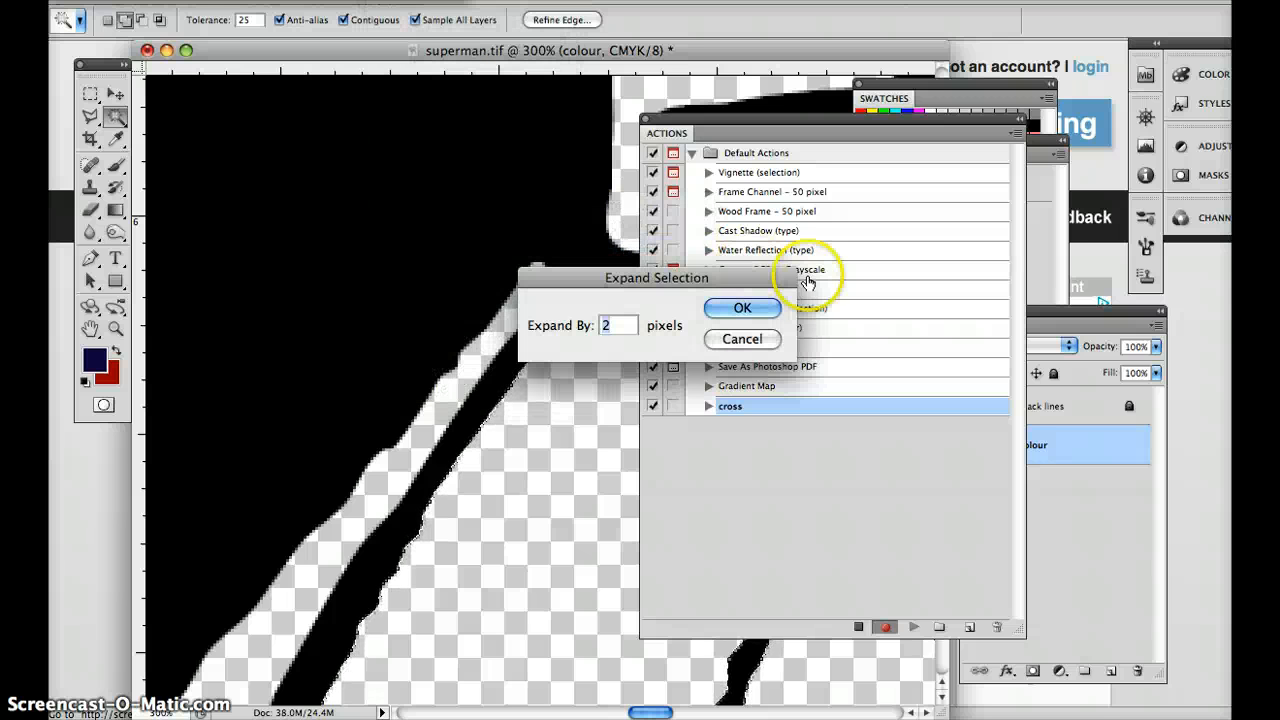
pyautogui.click(746, 340)
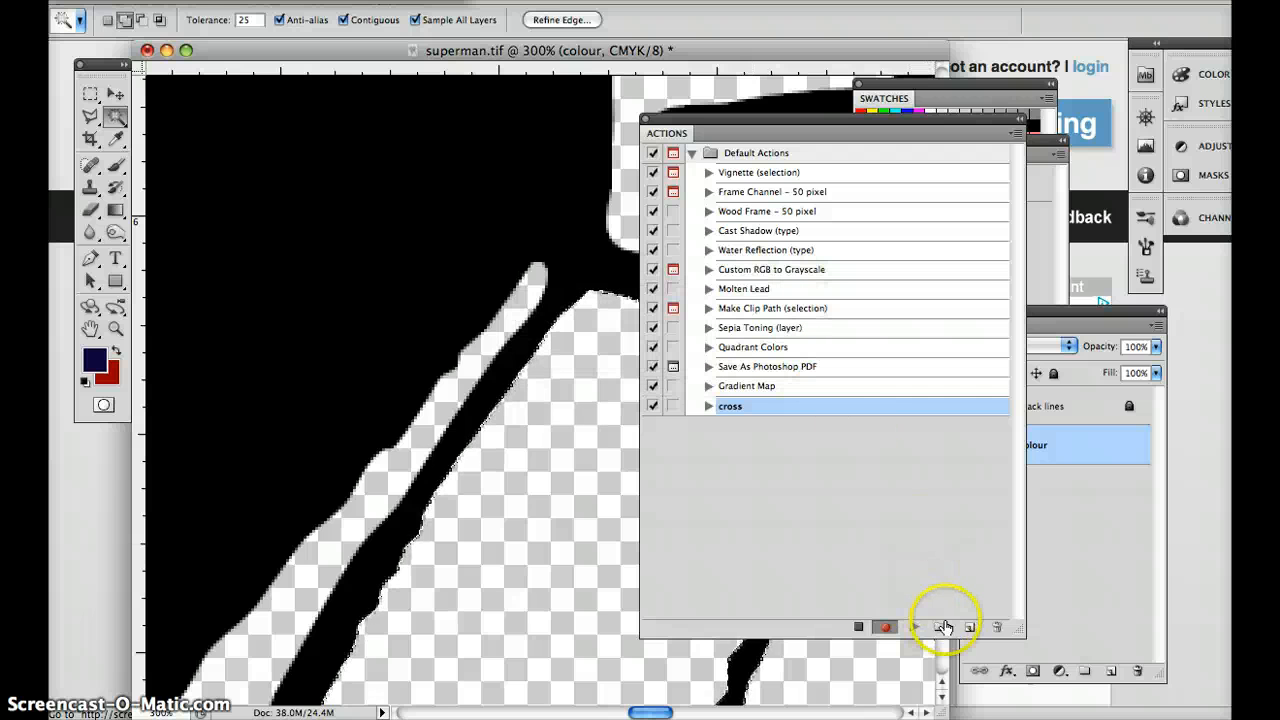
pyautogui.click(858, 627)
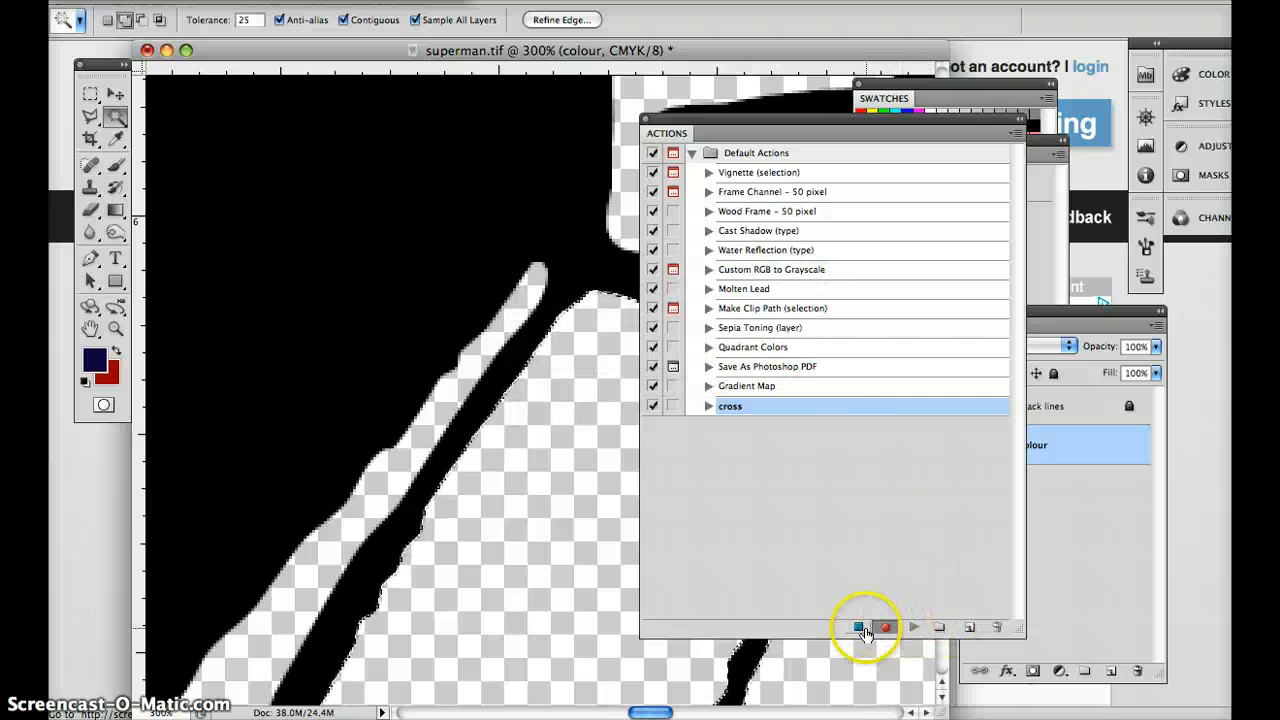
# Record a new action named "expnd slctn" in Default Actions that expands the selection by 2 pixels.
pyautogui.click(971, 627)
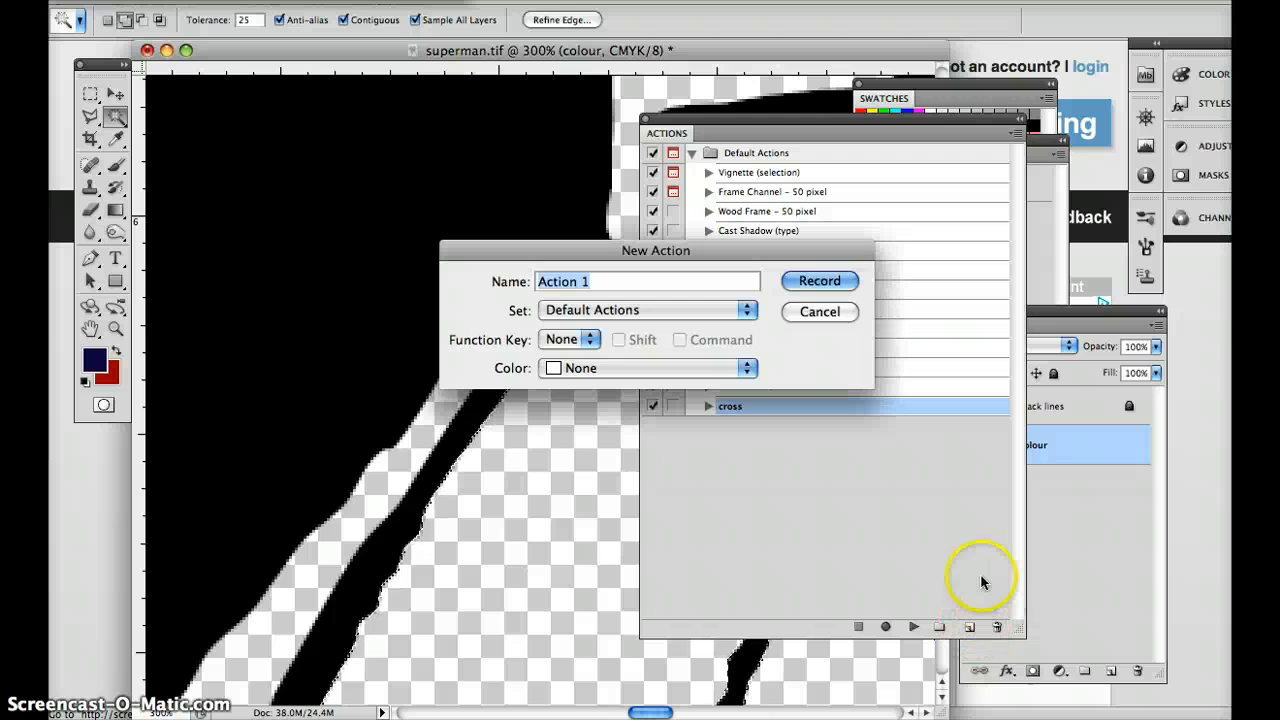
pyautogui.write('expnd slctn')
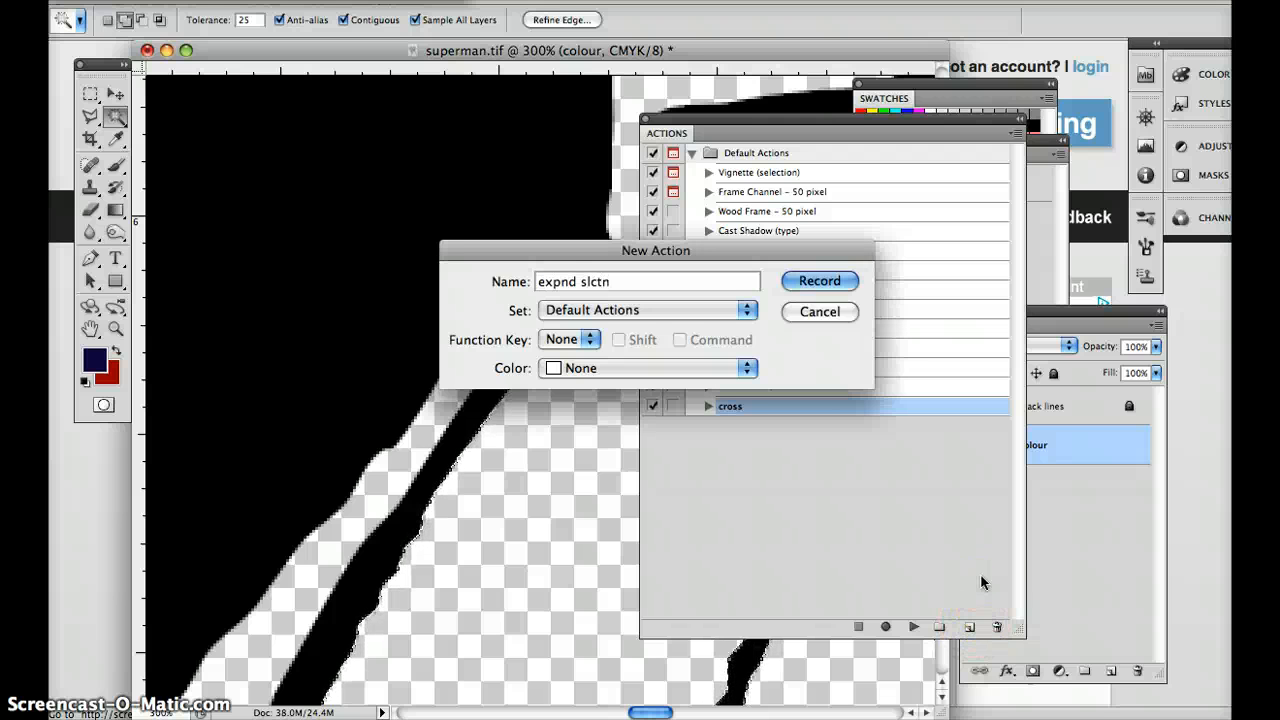
pyautogui.press('Return')
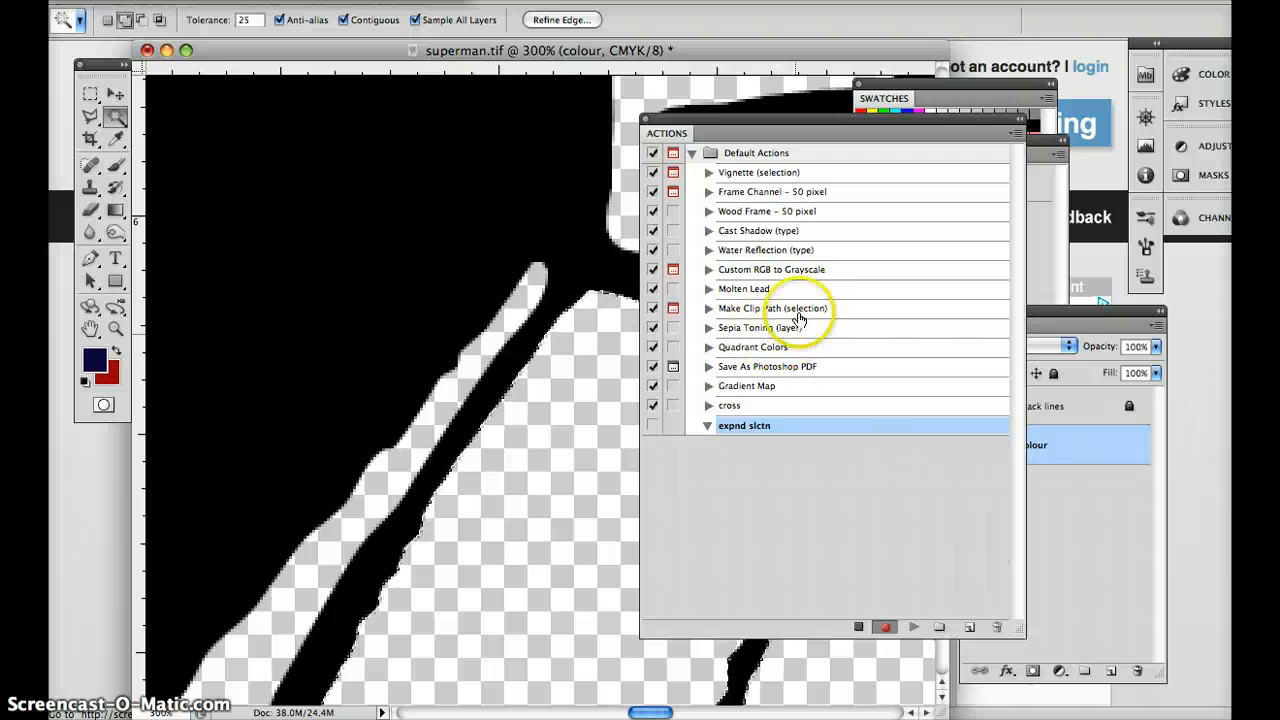
pyautogui.click(394, 2)
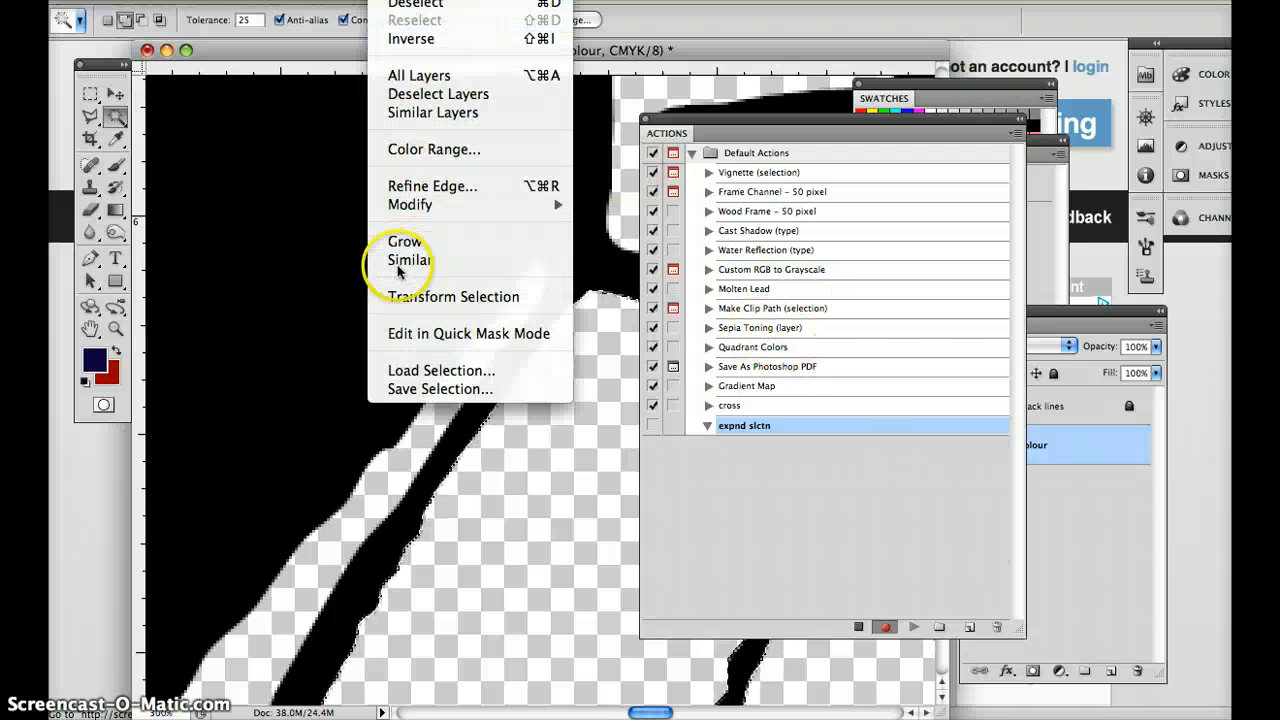
pyautogui.moveTo(408, 206)
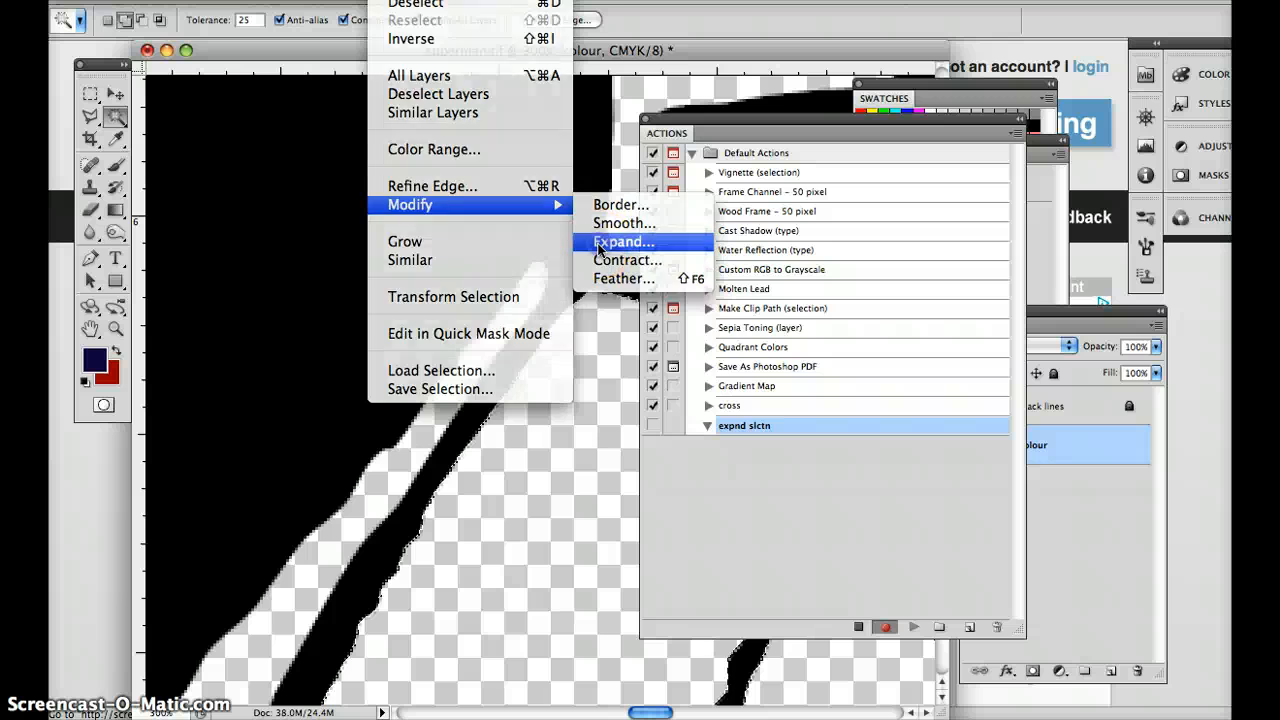
pyautogui.click(610, 241)
pyautogui.click(742, 308)
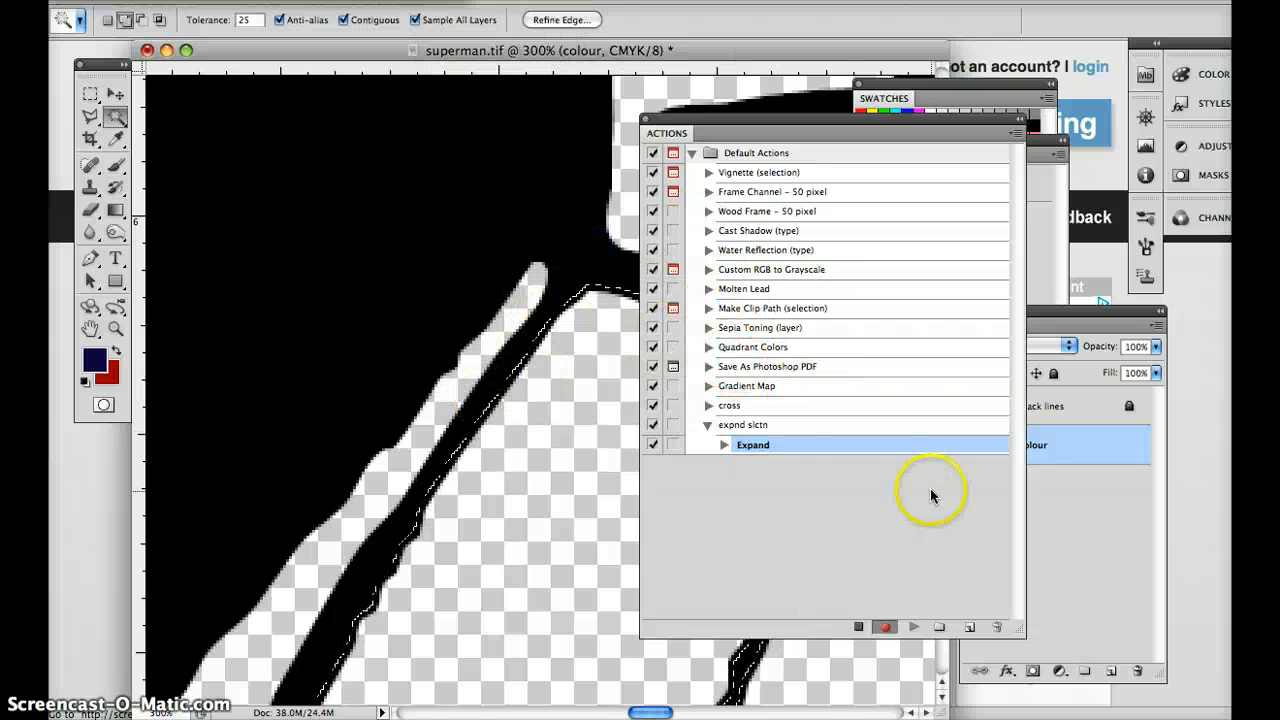
pyautogui.click(858, 630)
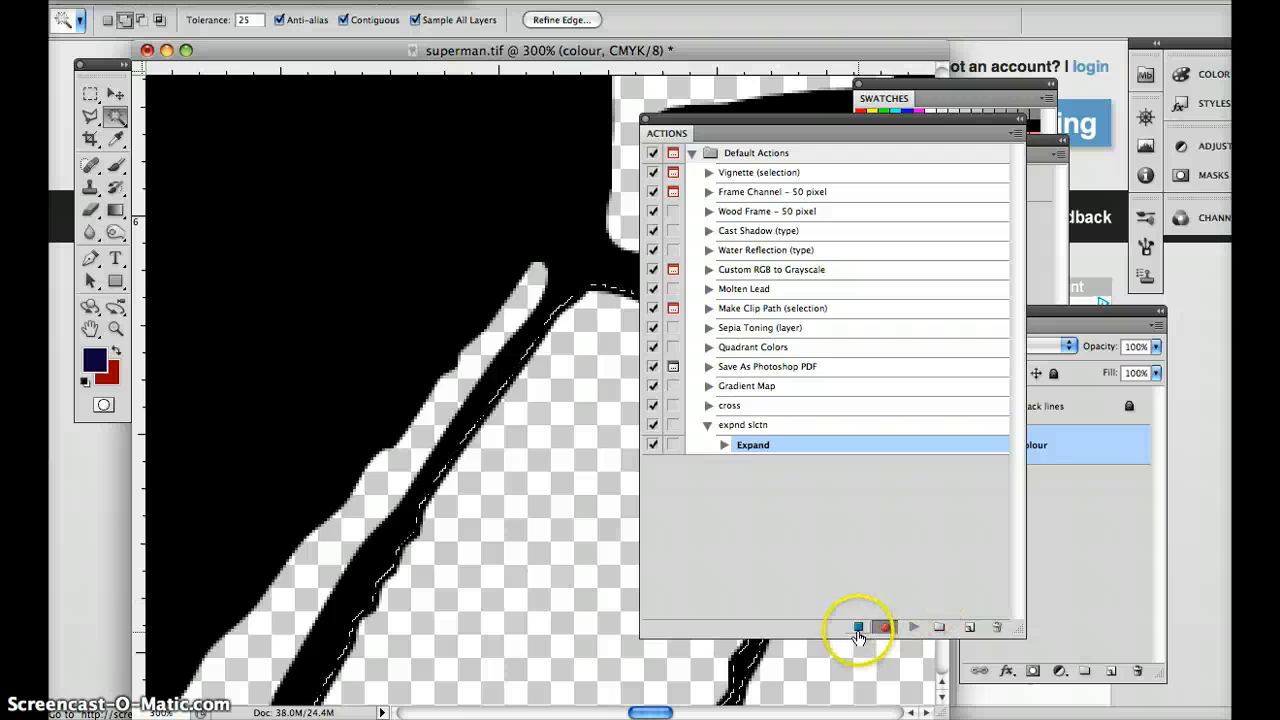
# Assign F6 as the function key of the "expnd slctn" action.
pyautogui.doubleClick(776, 425)
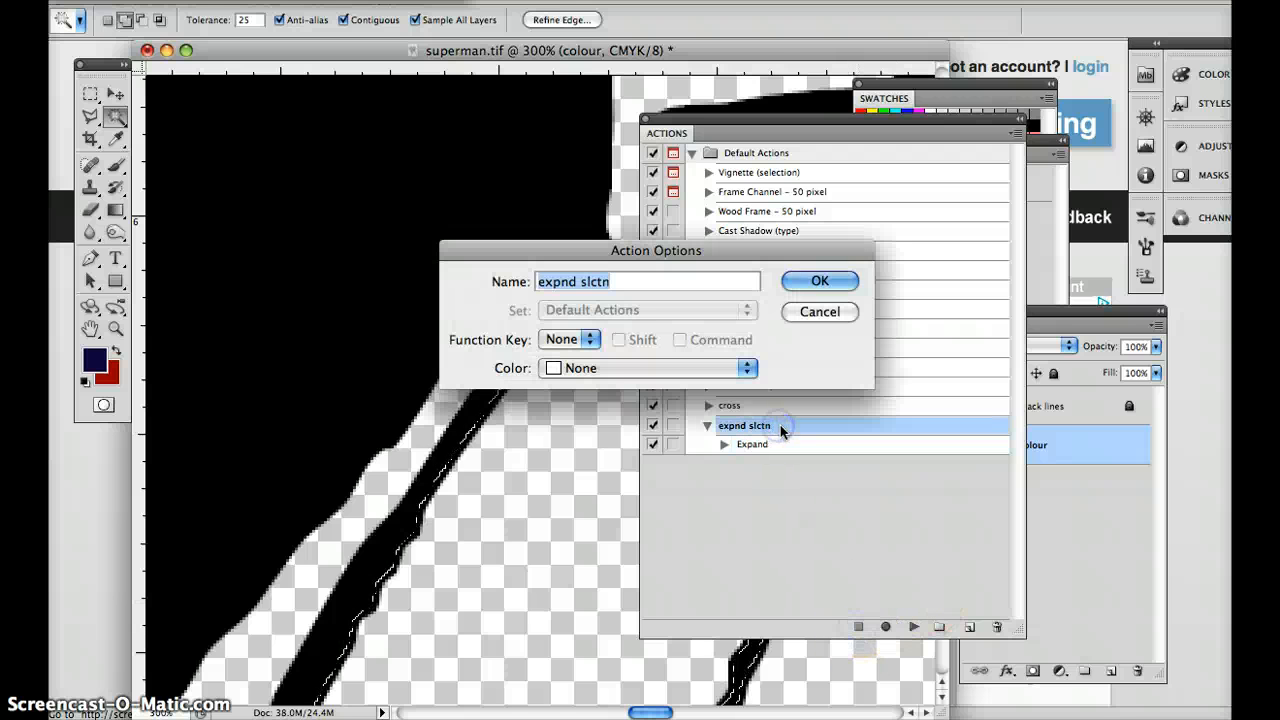
pyautogui.click(585, 339)
pyautogui.click(566, 455)
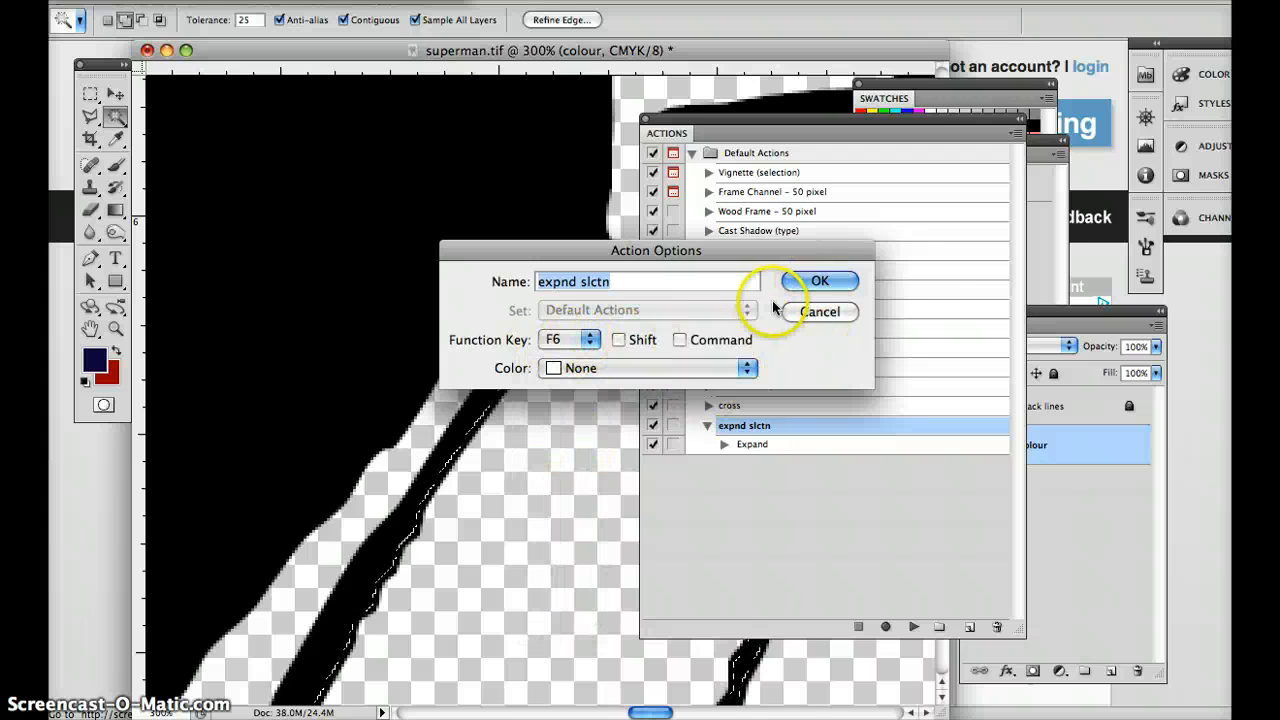
pyautogui.click(828, 280)
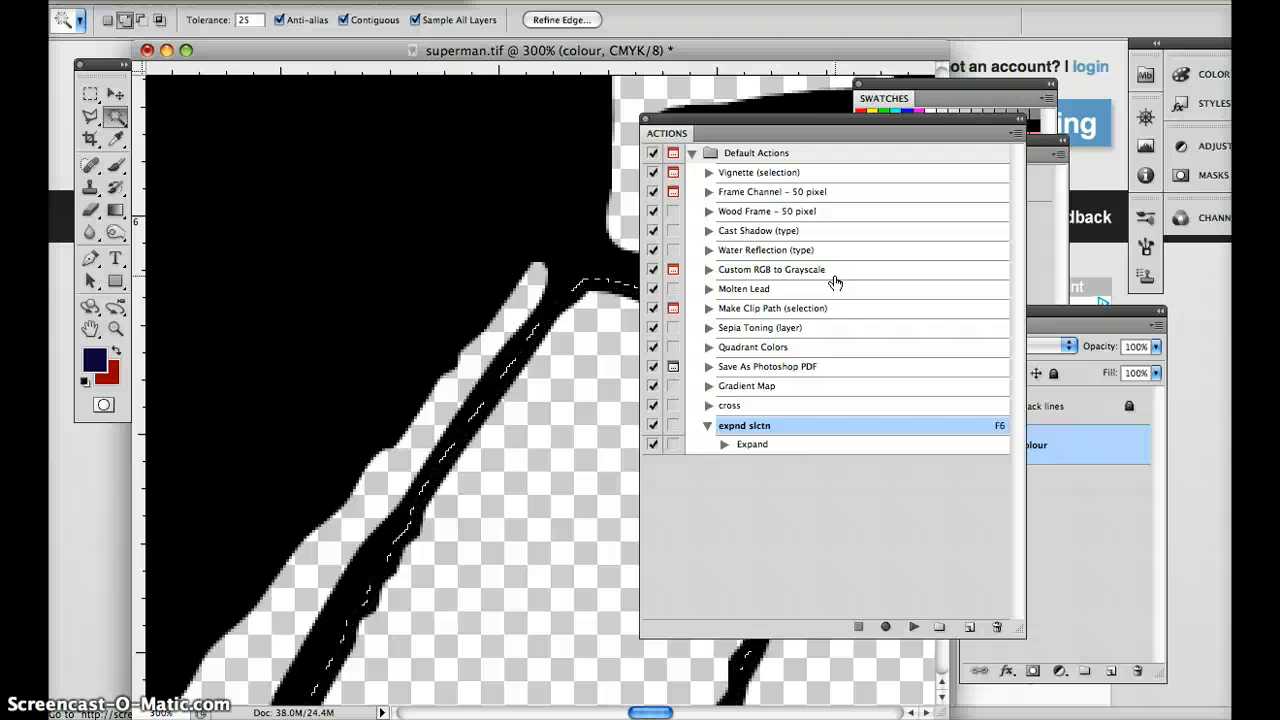
# Clear the expanded selection, reselect the thigh area beside the cape with the Magic Wand, and collapse the actions list.
pyautogui.press('super+d')
pyautogui.click(610, 406)
pyautogui.press('super+minus')
pyautogui.press('super+minus')
pyautogui.press('super+minus')
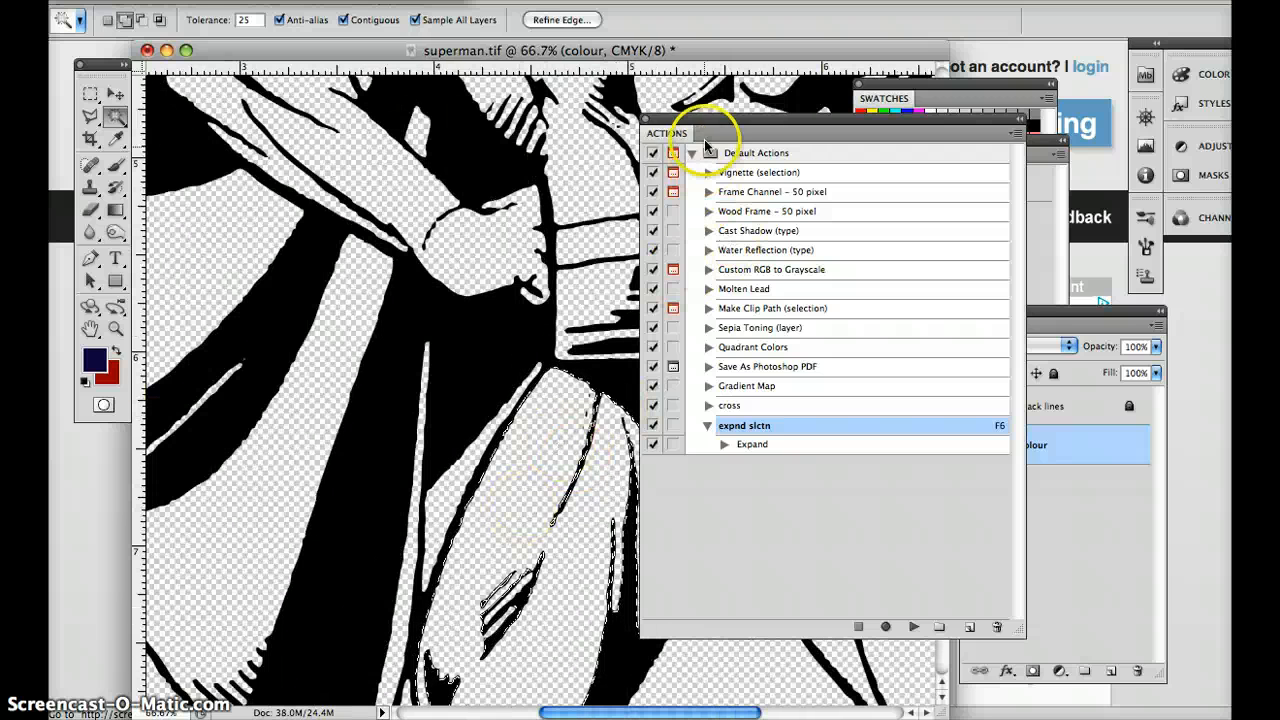
pyautogui.doubleClick(669, 134)
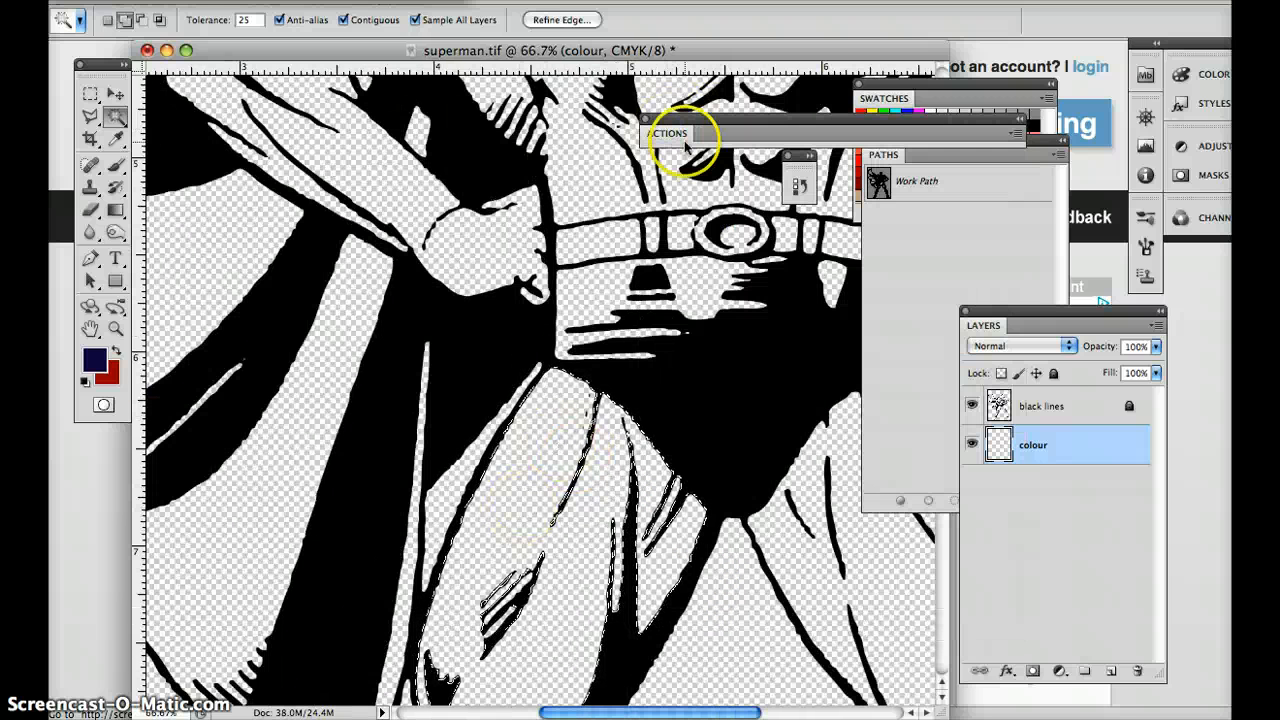
# Put away the actions list and fill the selected thigh area on the colour layer with the dark blue foreground colour.
pyautogui.click(647, 119)
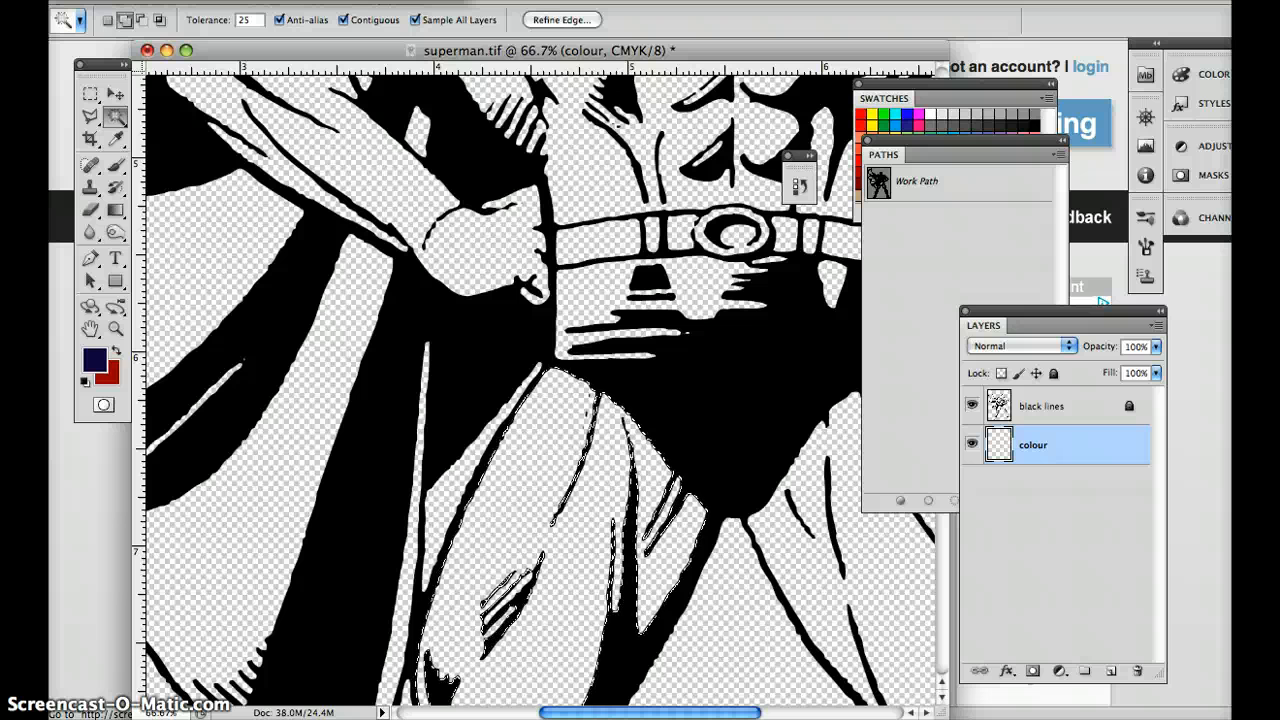
pyautogui.click(885, 88)
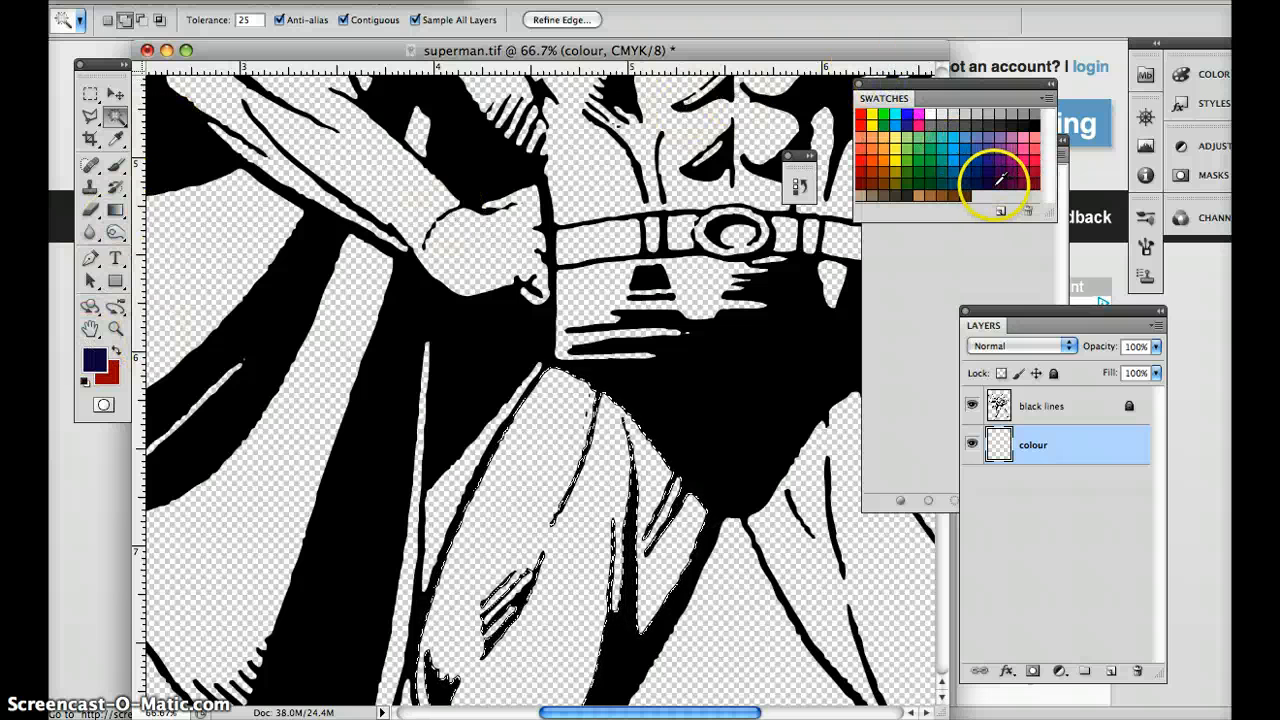
pyautogui.click(230, 1)
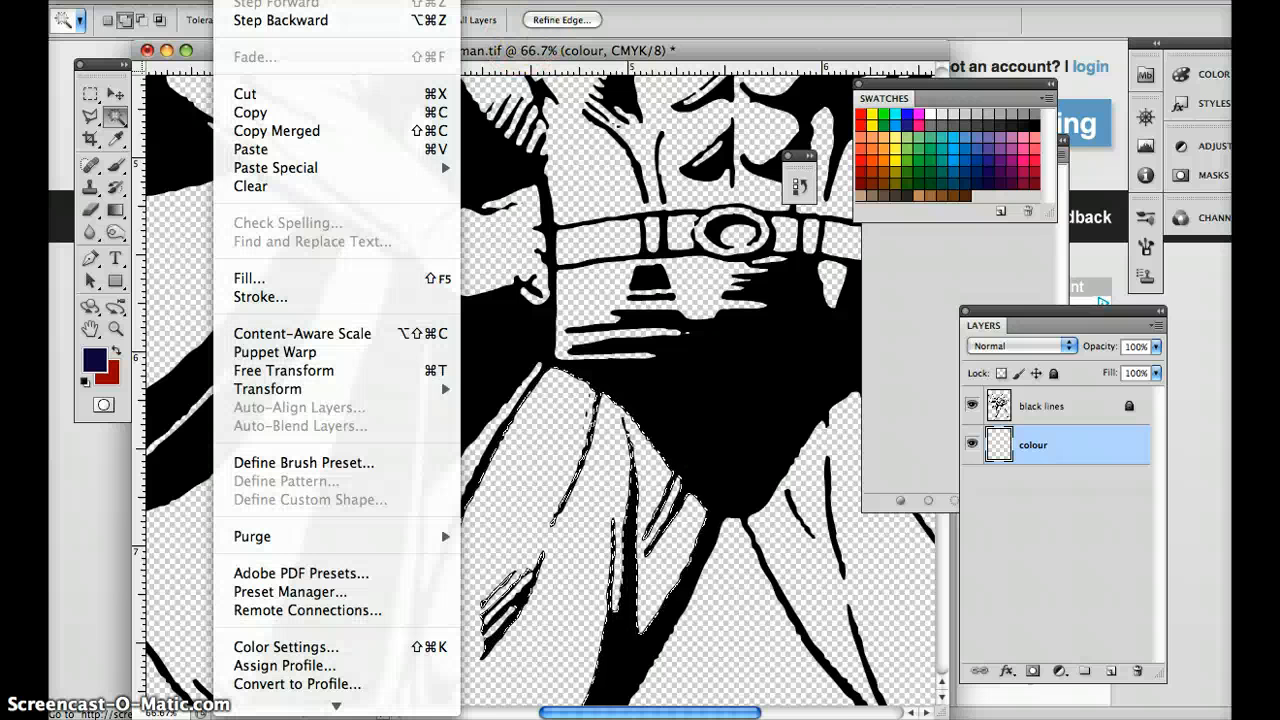
pyautogui.click(313, 283)
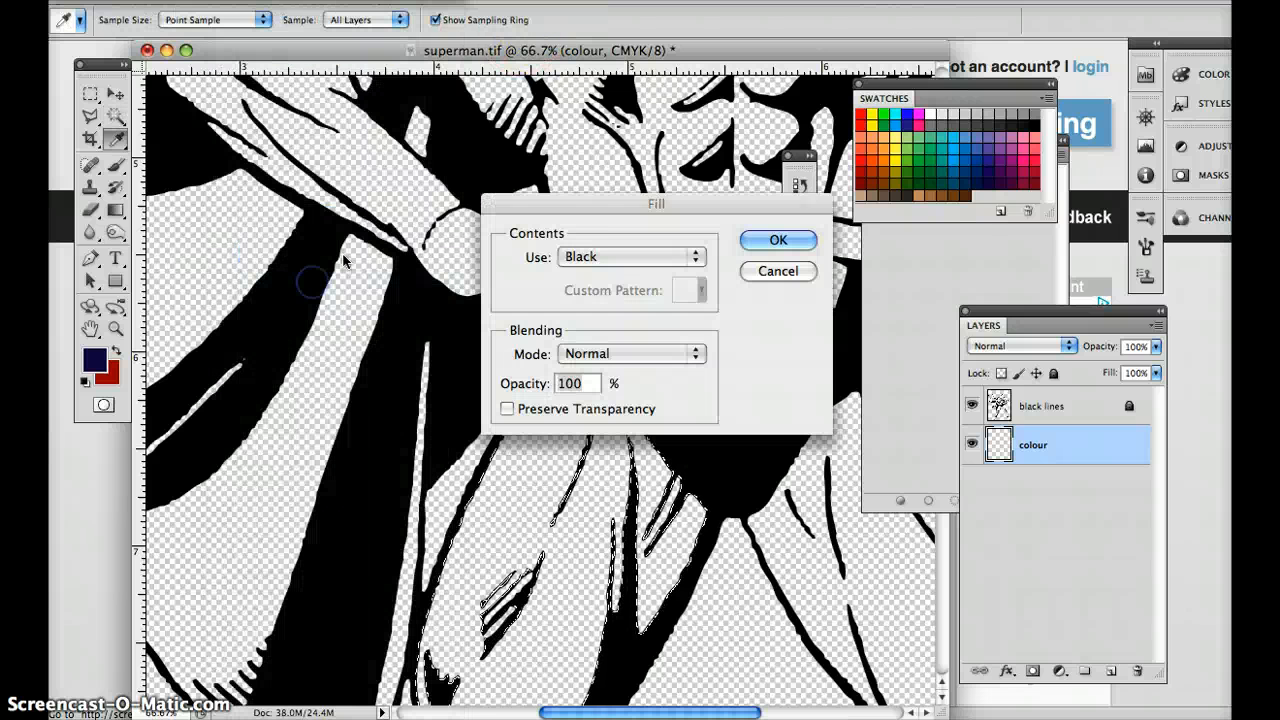
pyautogui.click(640, 257)
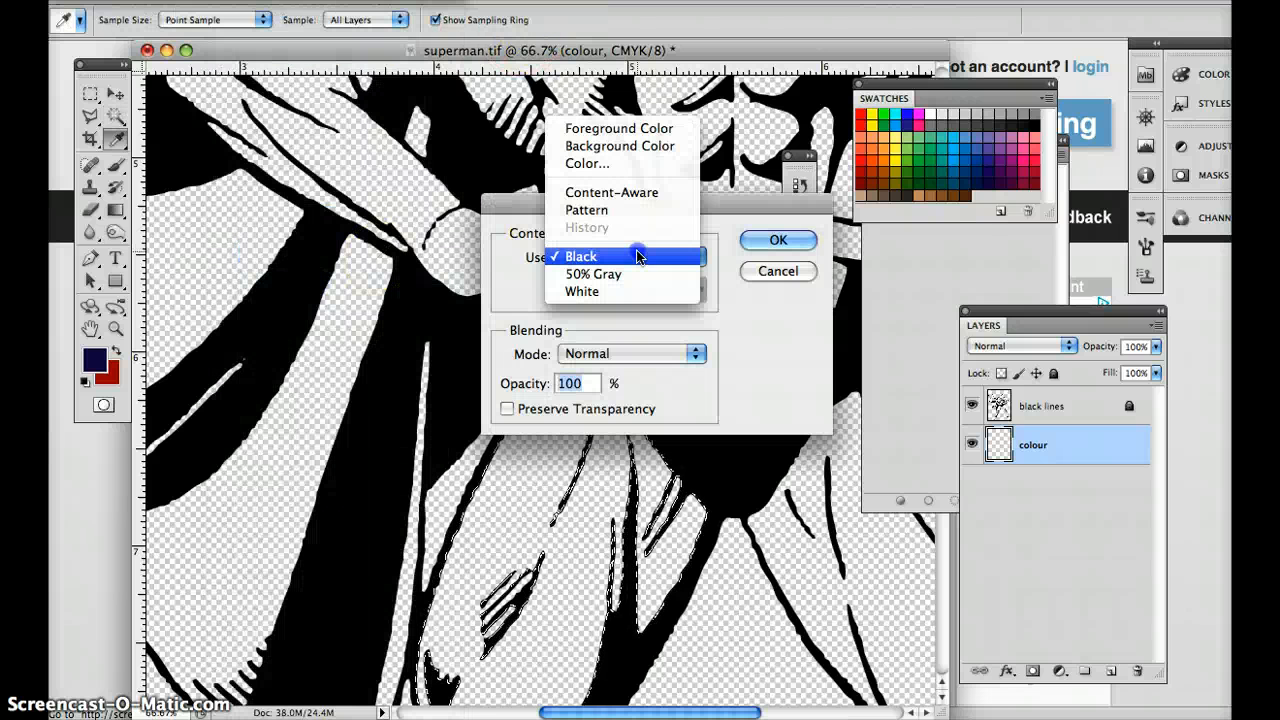
pyautogui.click(600, 128)
pyautogui.click(777, 240)
pyautogui.press('w')
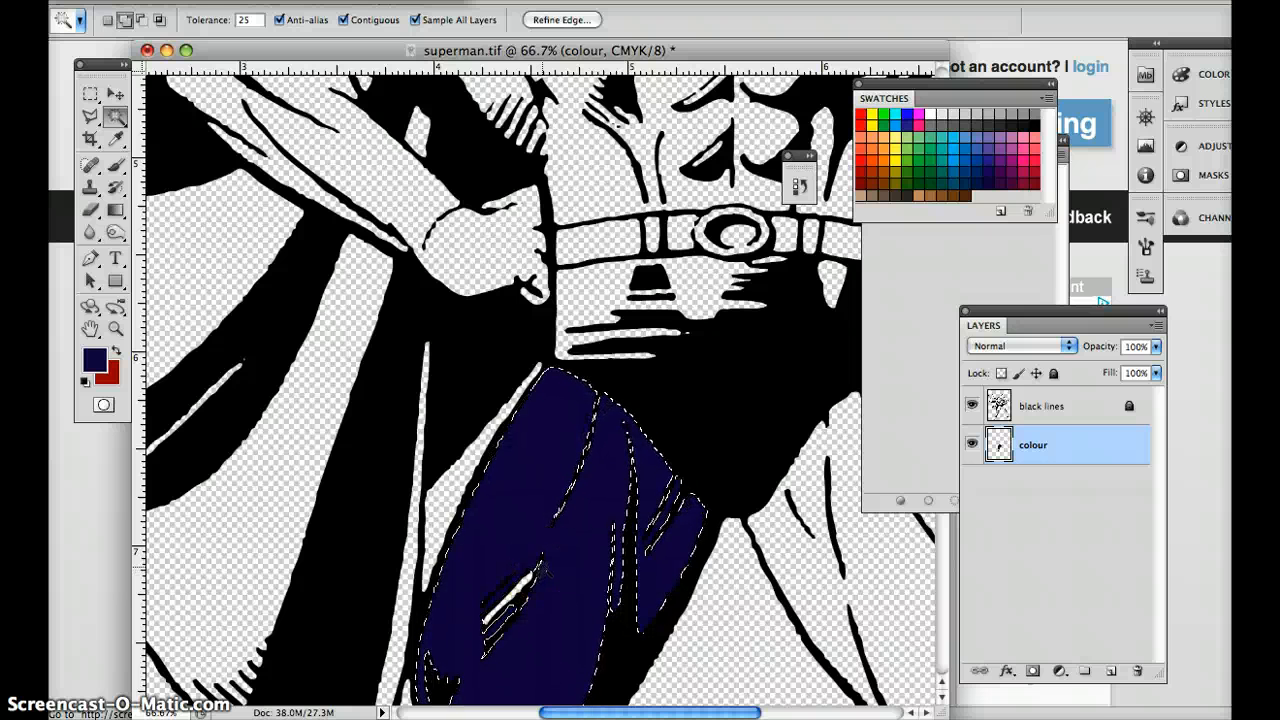
# Deselect the thigh and brush dark blue over the unfilled gap between its hatching lines.
pyautogui.scroll(-3, 541, 543)
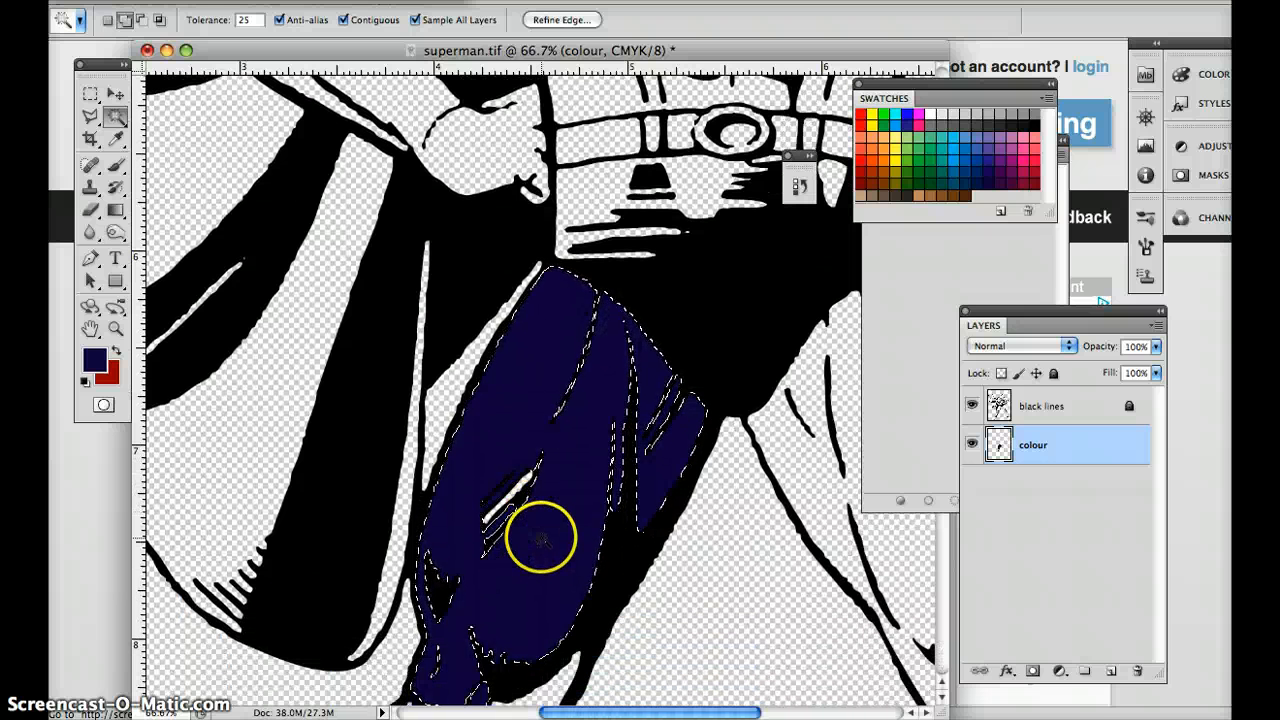
pyautogui.press('super+d')
pyautogui.press('b')
pyautogui.moveTo(497, 554)
pyautogui.mouseDown()
pyautogui.moveTo(566, 463)
pyautogui.moveTo(517, 494)
pyautogui.moveTo(506, 521)
pyautogui.mouseUp()
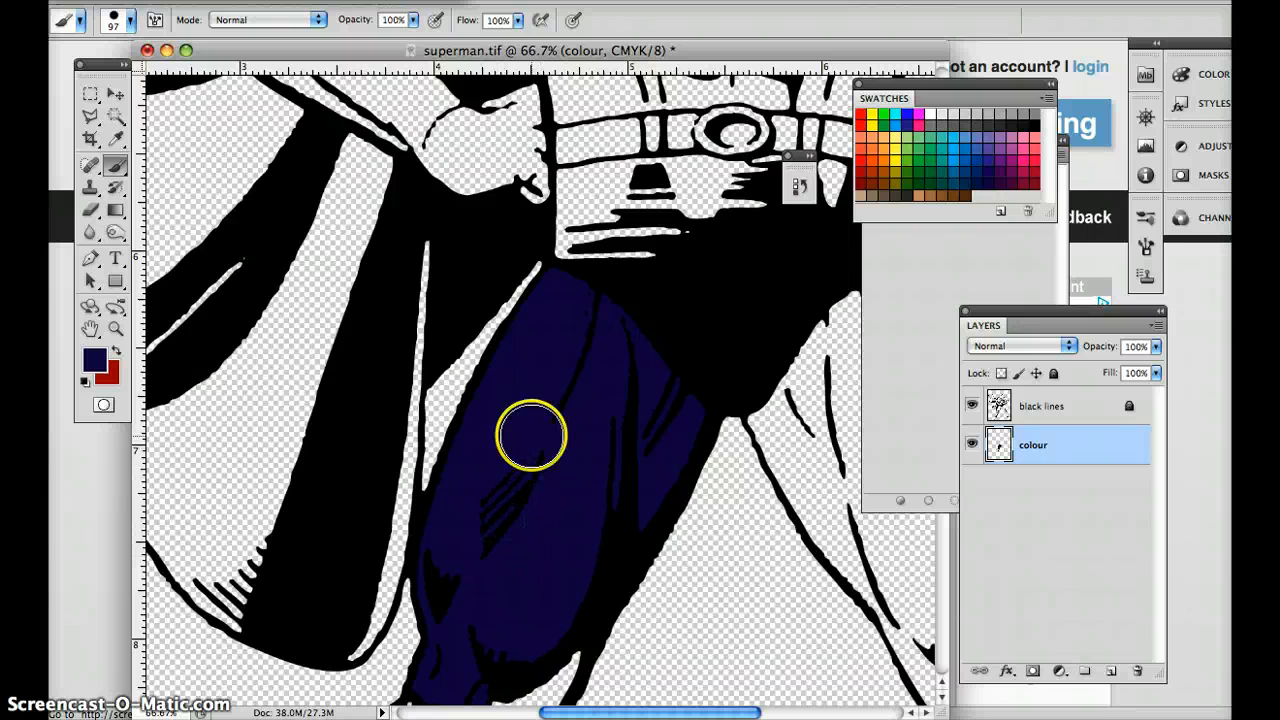
# Select the blue thigh fill with the Magic Wand while the black lines layer is temporarily hidden.
pyautogui.press('w')
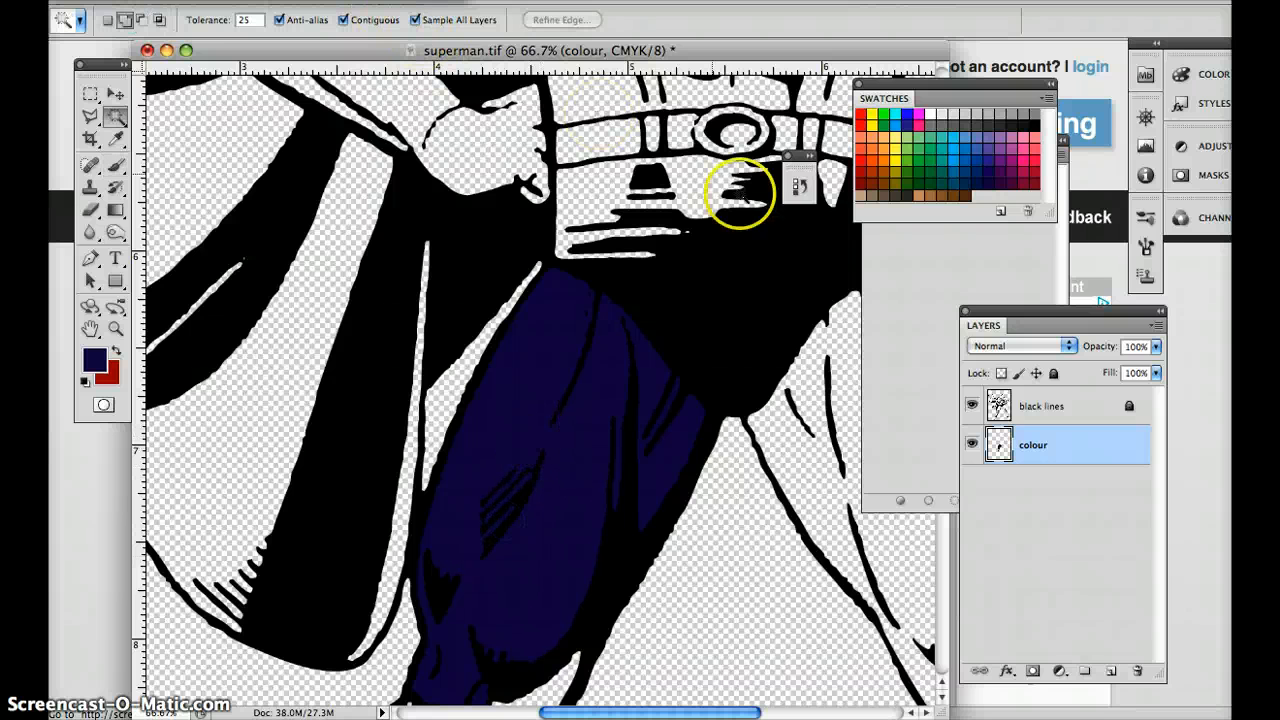
pyautogui.click(971, 405)
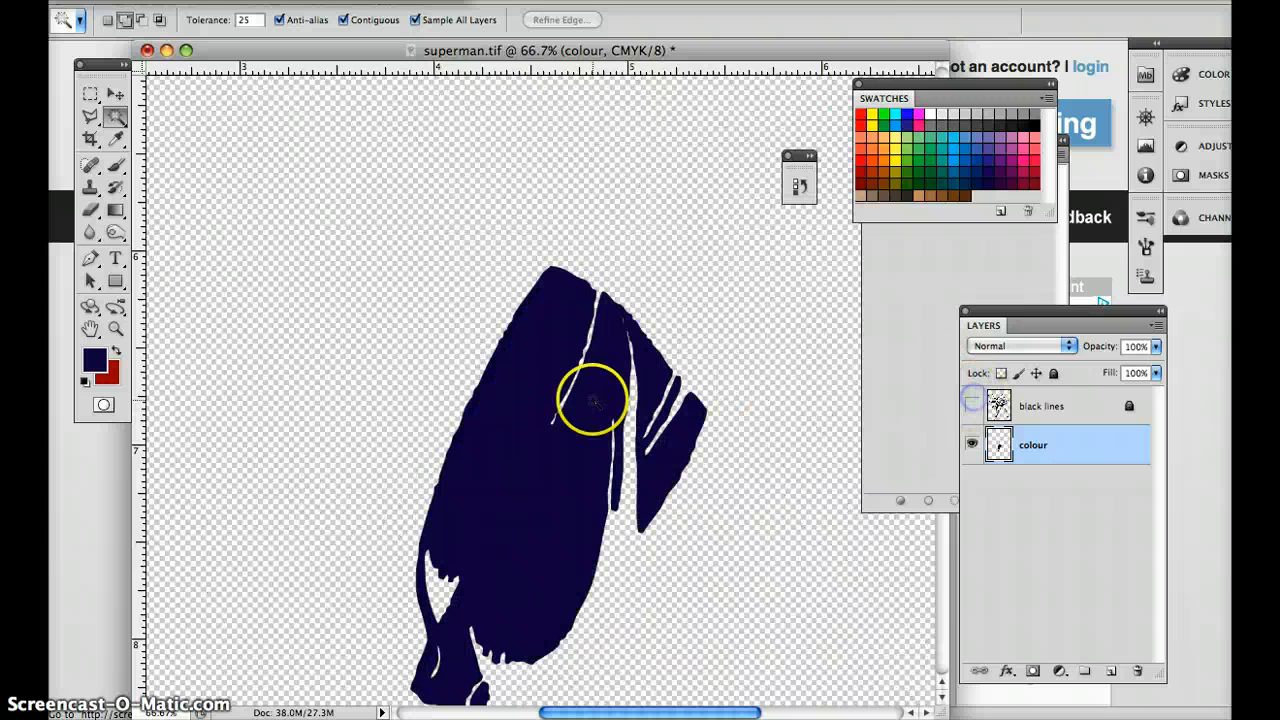
pyautogui.click(531, 395)
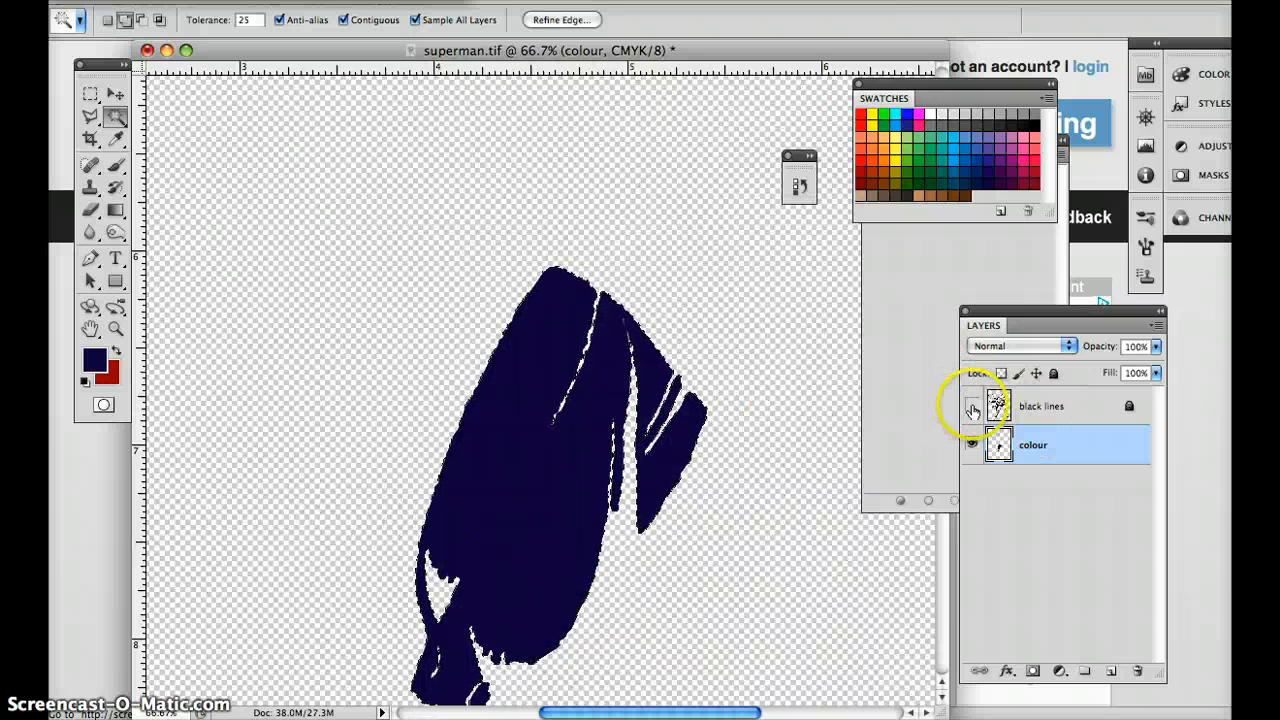
pyautogui.click(971, 406)
# Apply a light blue foreground-to-transparent gradient in Screen mode to the selected thigh, fading from its upper end downwards.
pyautogui.press('g')
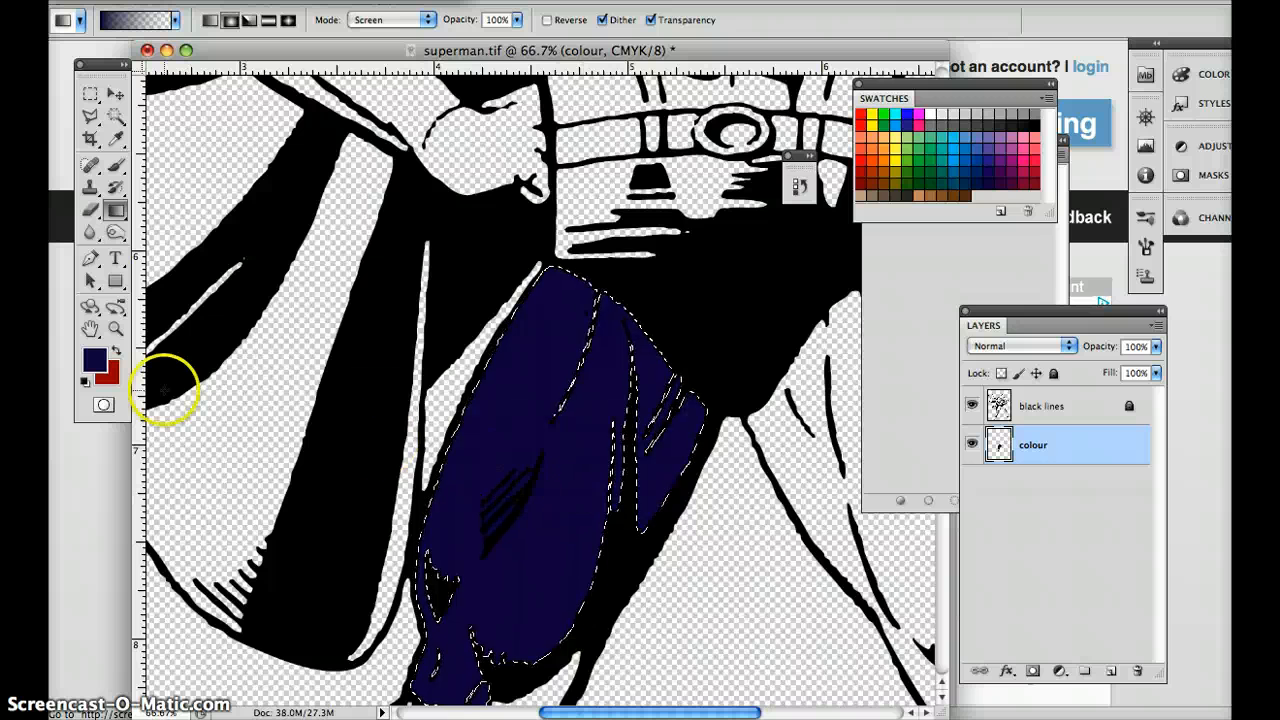
pyautogui.click(95, 358)
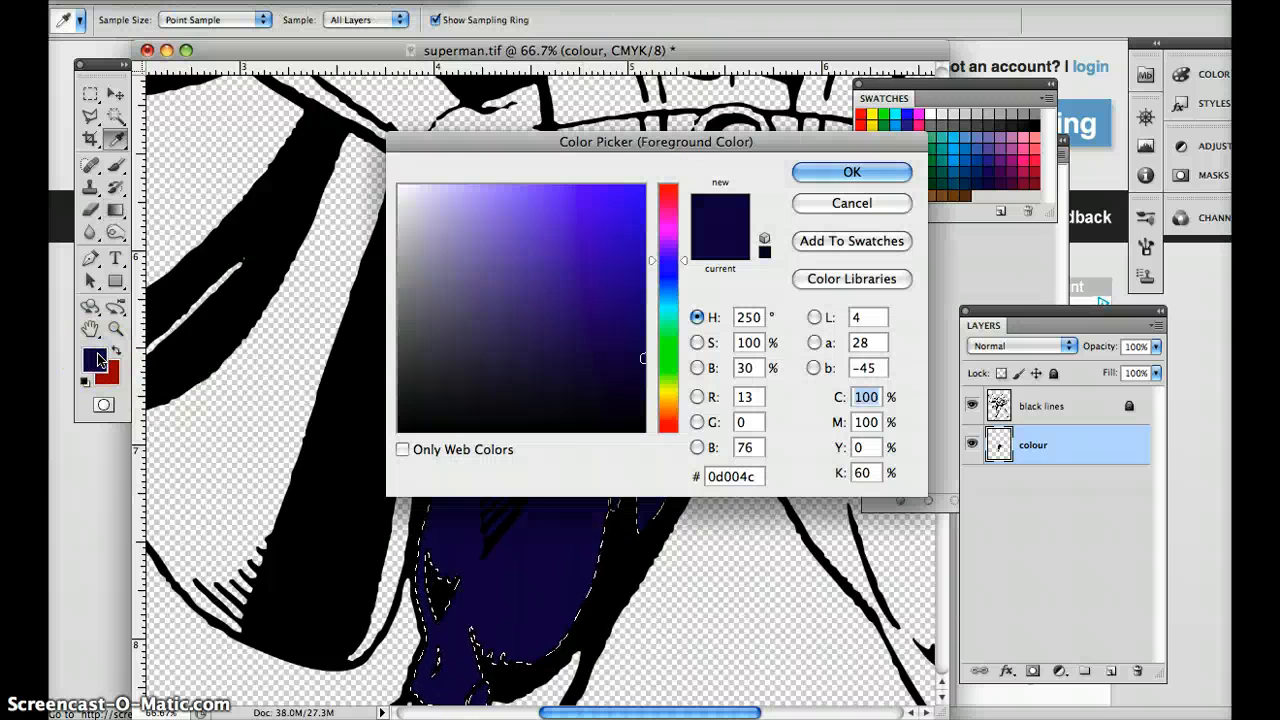
pyautogui.press('Return')
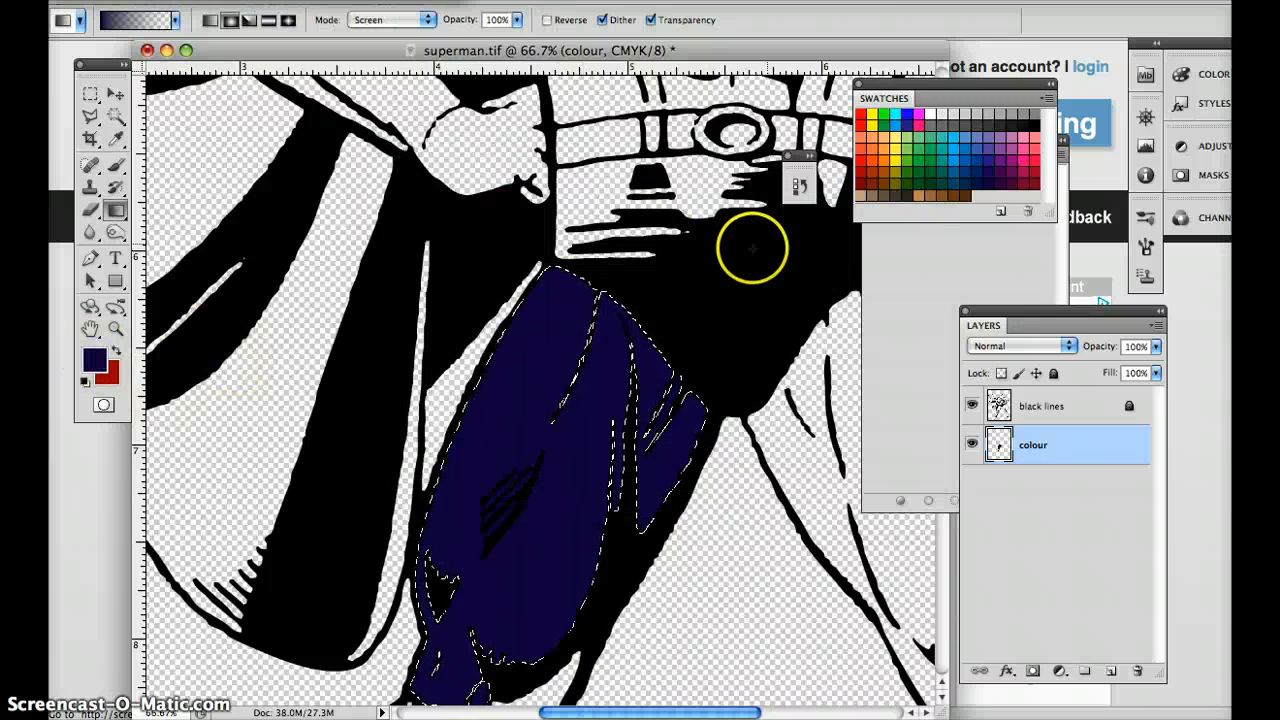
pyautogui.click(950, 150)
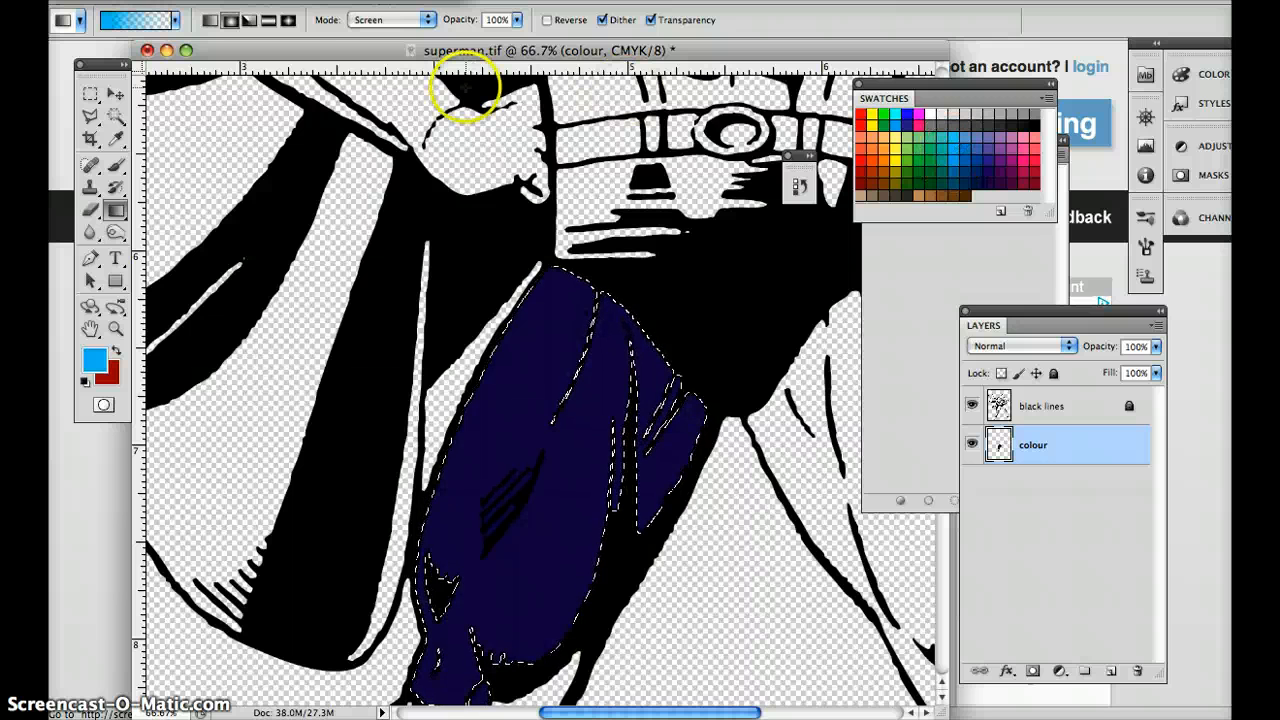
pyautogui.click(174, 21)
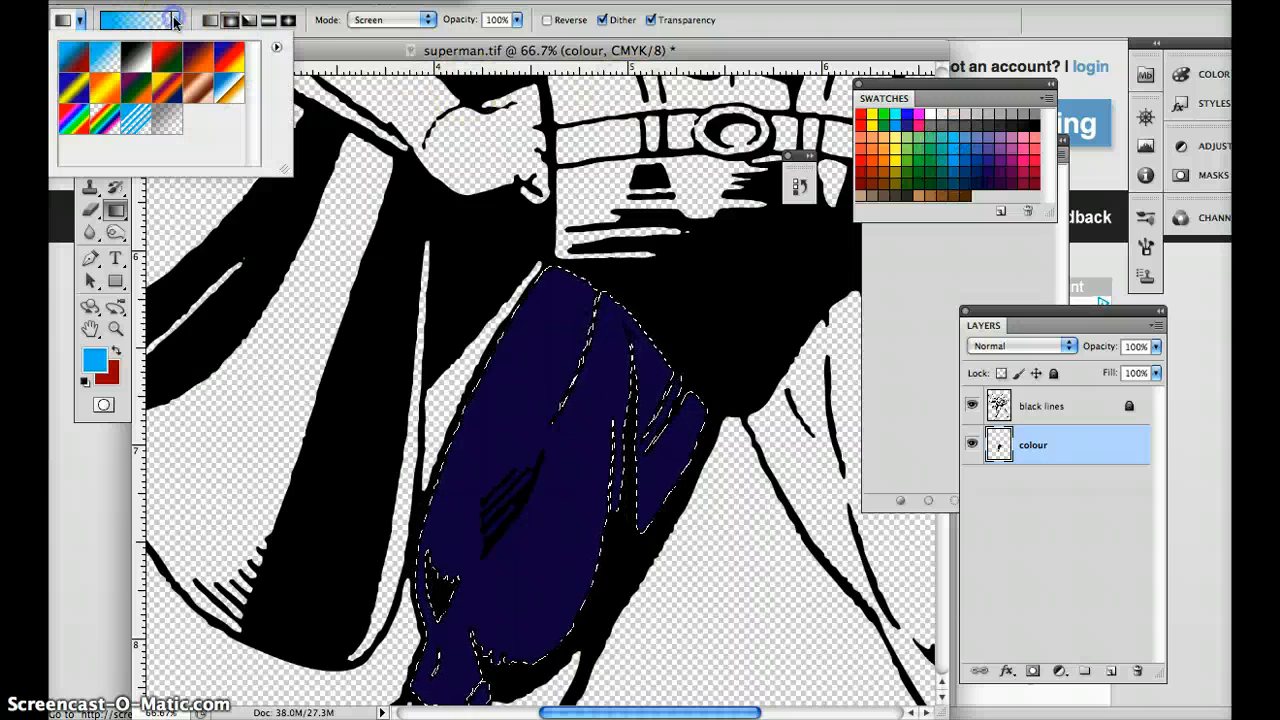
pyautogui.doubleClick(114, 56)
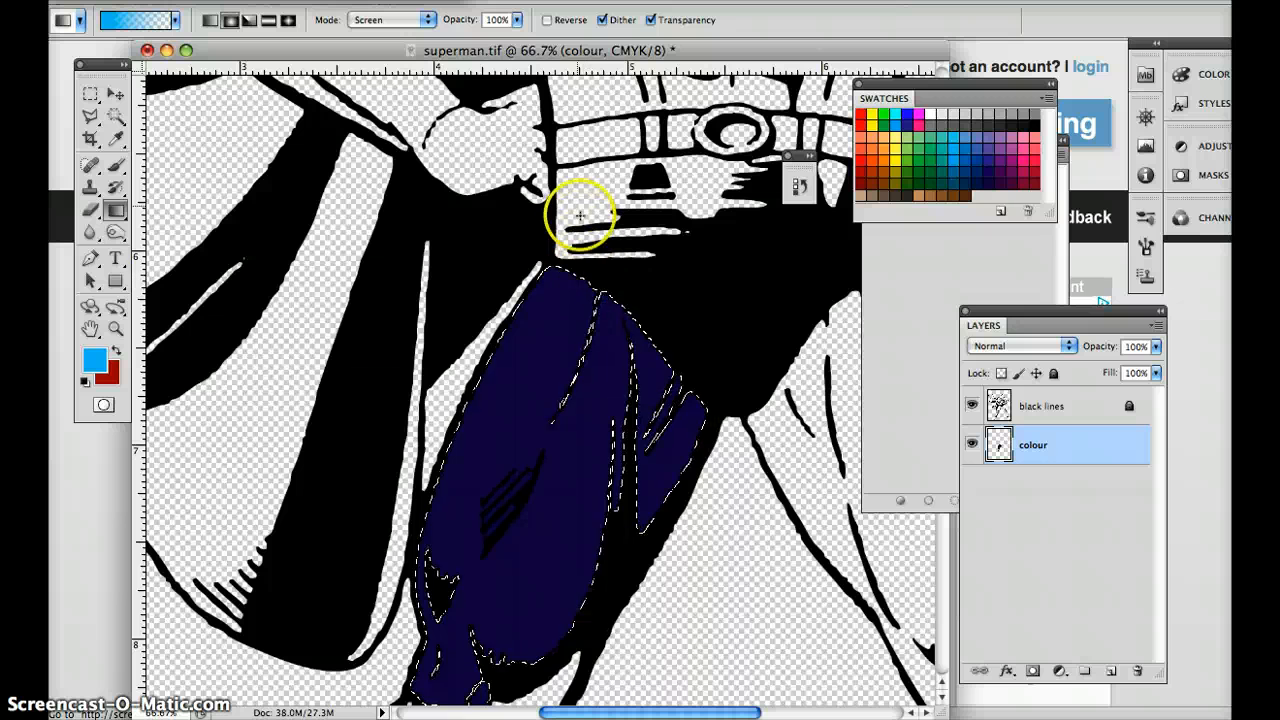
pyautogui.moveTo(582, 189); pyautogui.dragTo(582, 189)
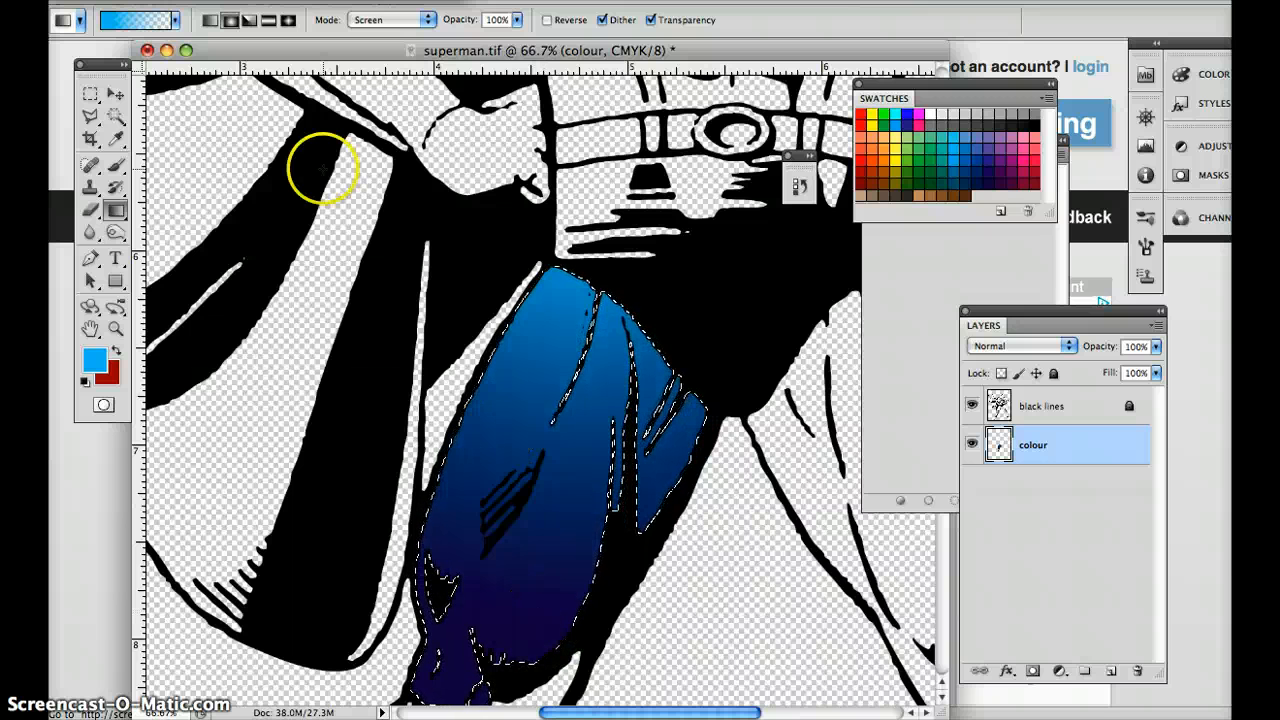
# Fade the thigh's gradient to 46% opacity in Screen mode and clear the selection.
pyautogui.click(232, 0)
pyautogui.click(261, 62)
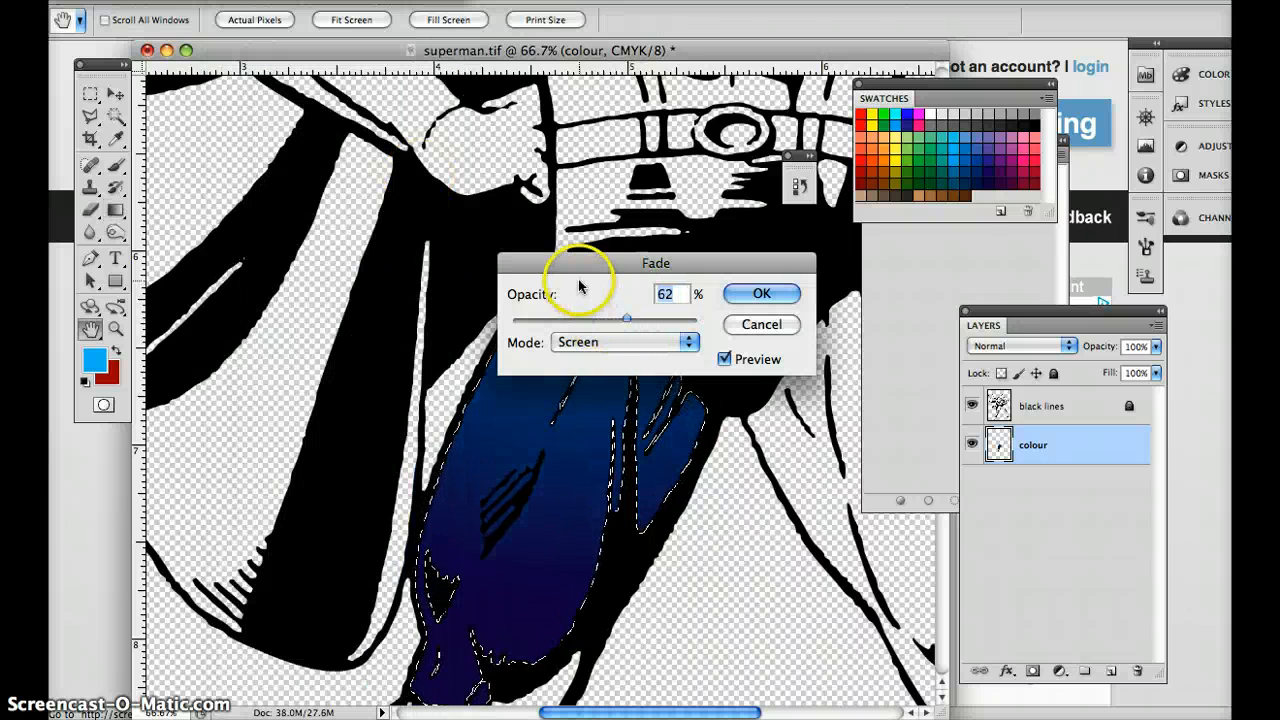
pyautogui.moveTo(578, 287); pyautogui.dragTo(862, 519)
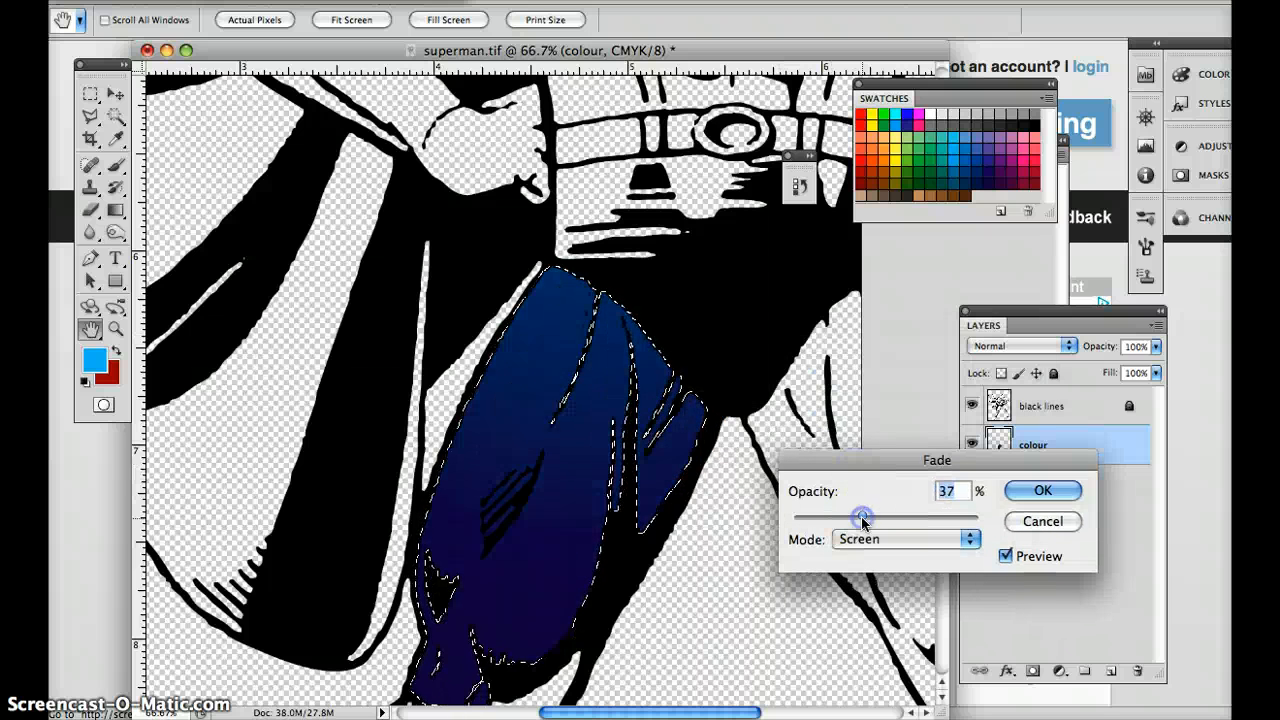
pyautogui.click(1043, 490)
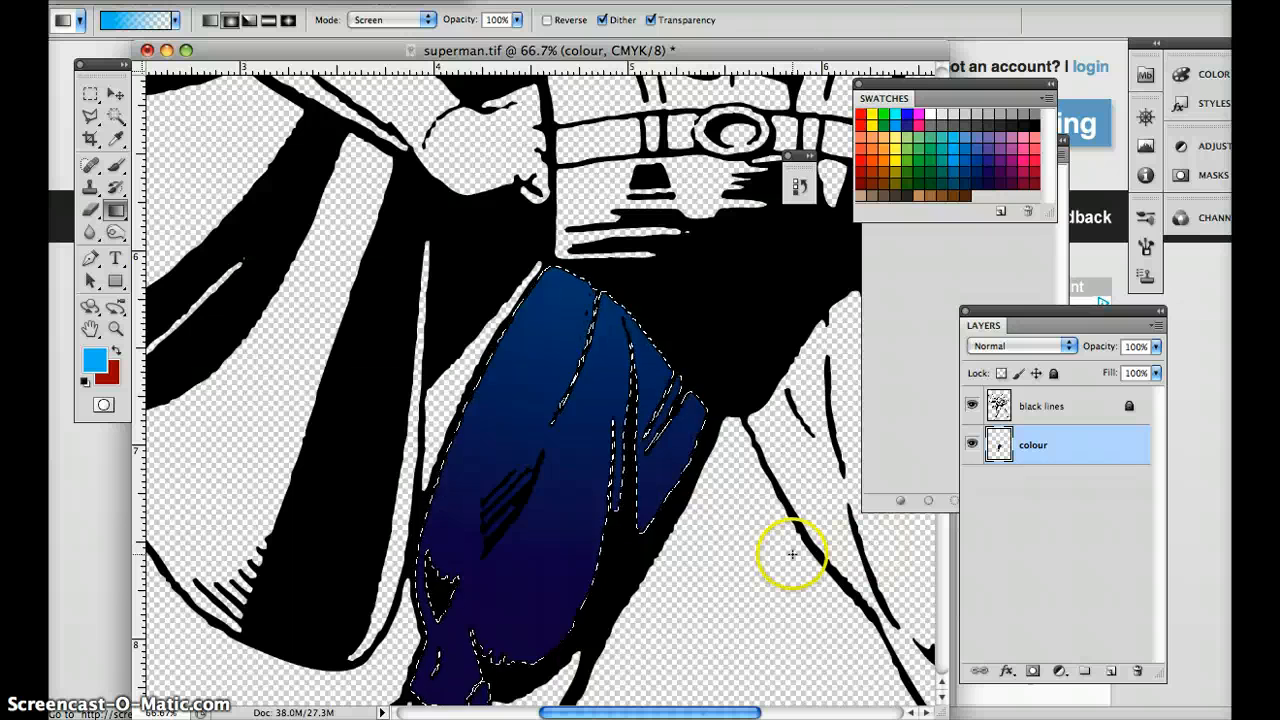
pyautogui.press('super+d')
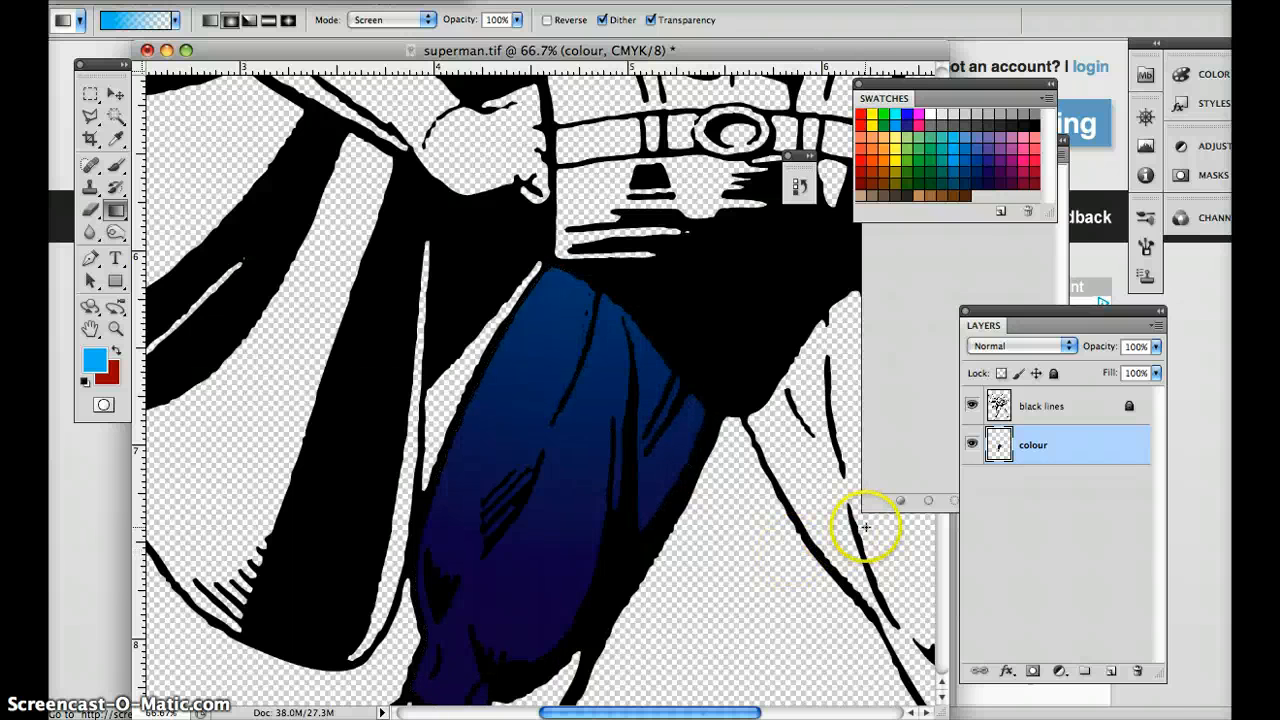
# Outline the middle section of the blue thigh between its fold lines with the Polygonal Lasso, using a 3 px feather.
pyautogui.scroll(-2, 527, 538)
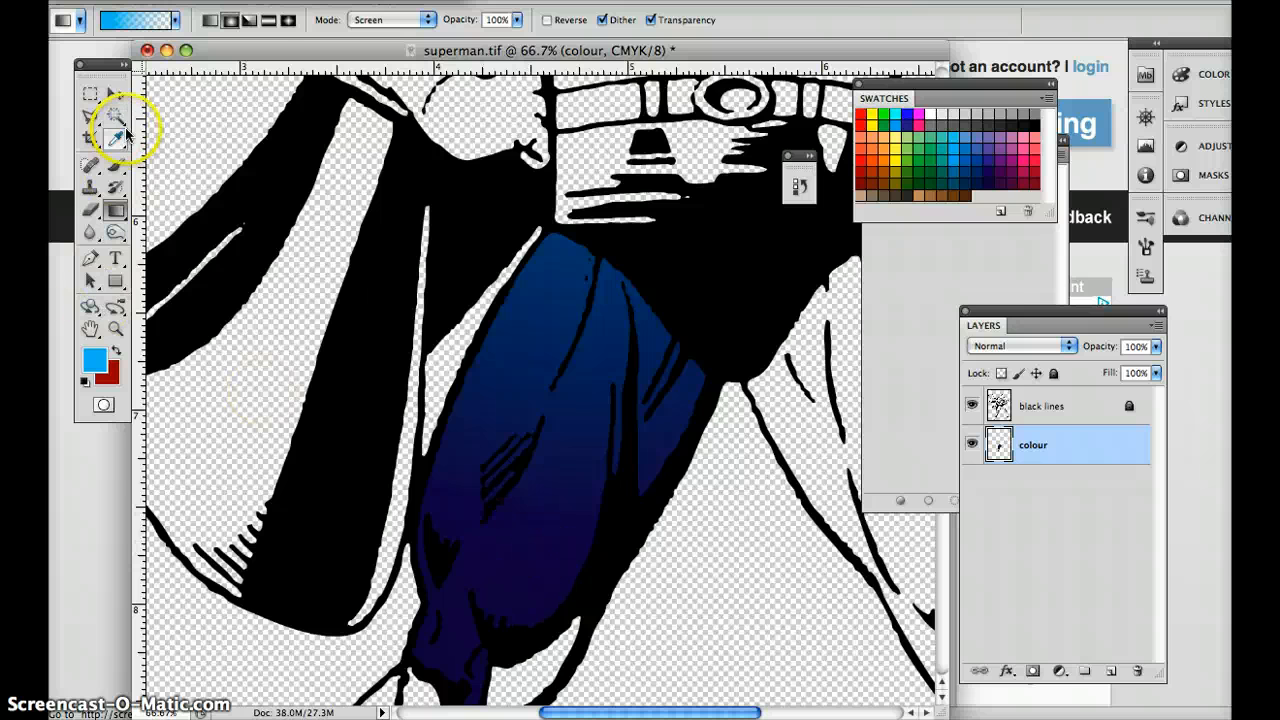
pyautogui.click(88, 117)
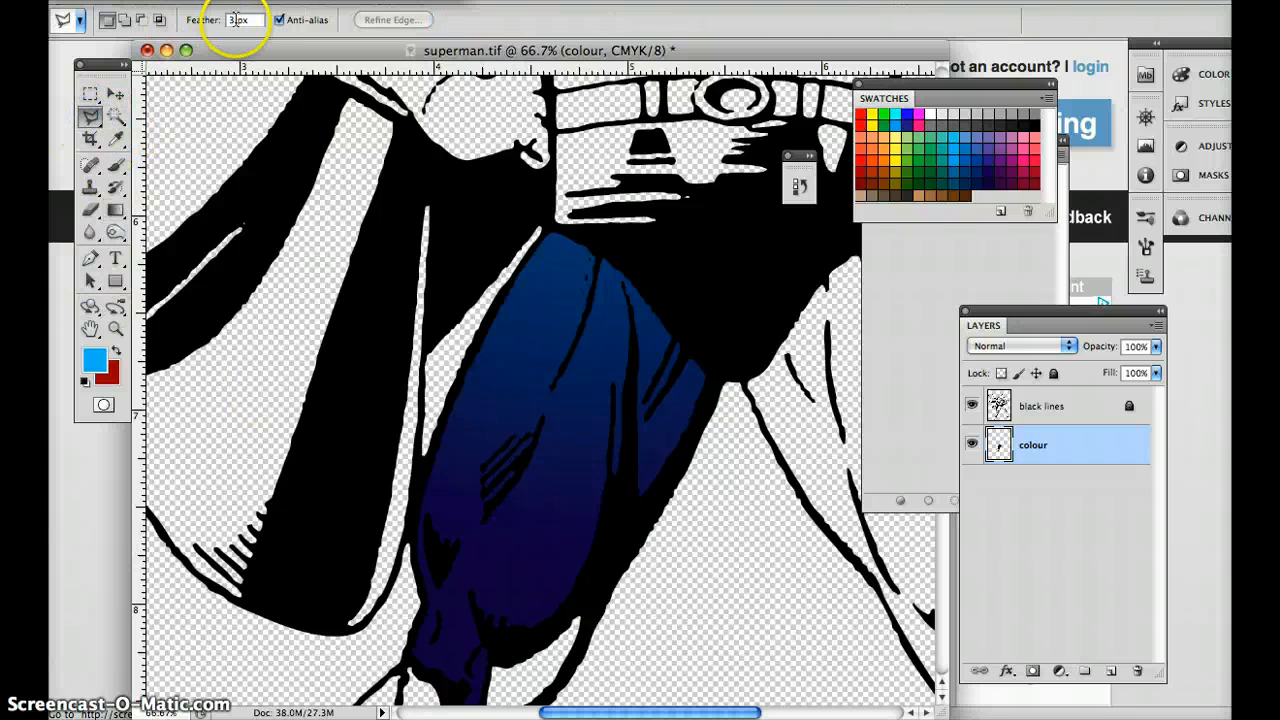
pyautogui.click(233, 20)
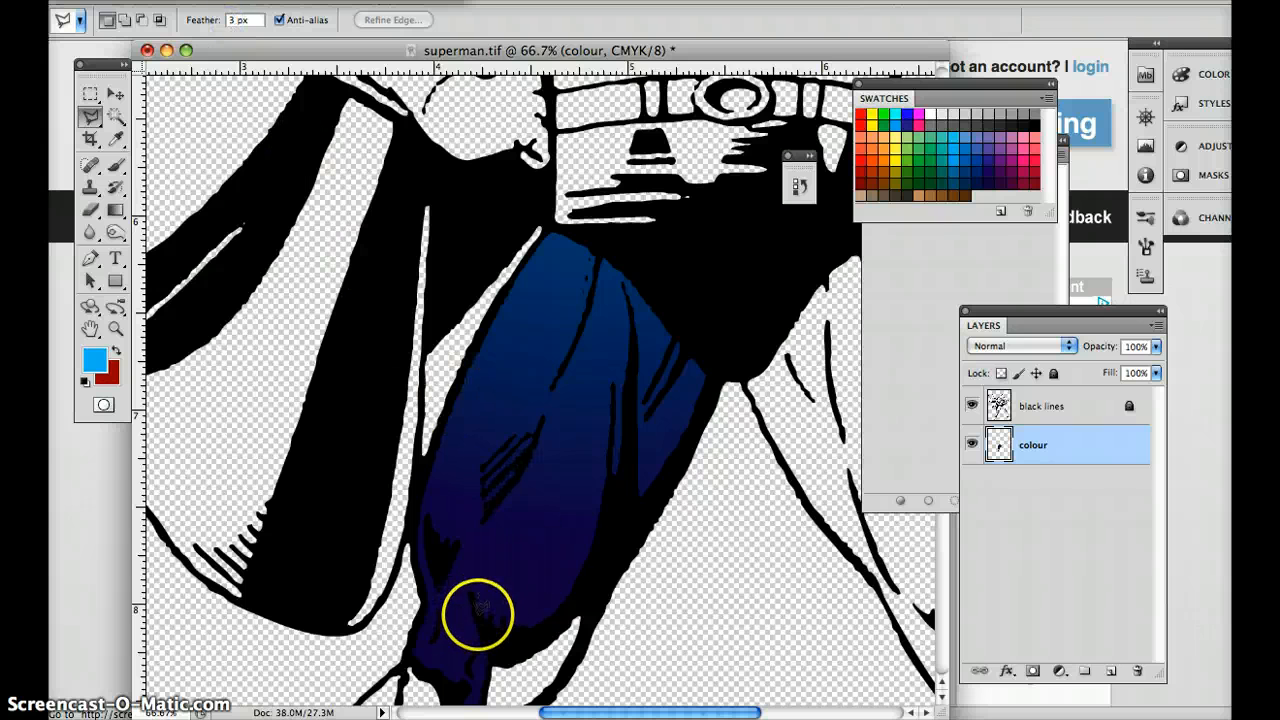
pyautogui.click(476, 611)
pyautogui.click(468, 571)
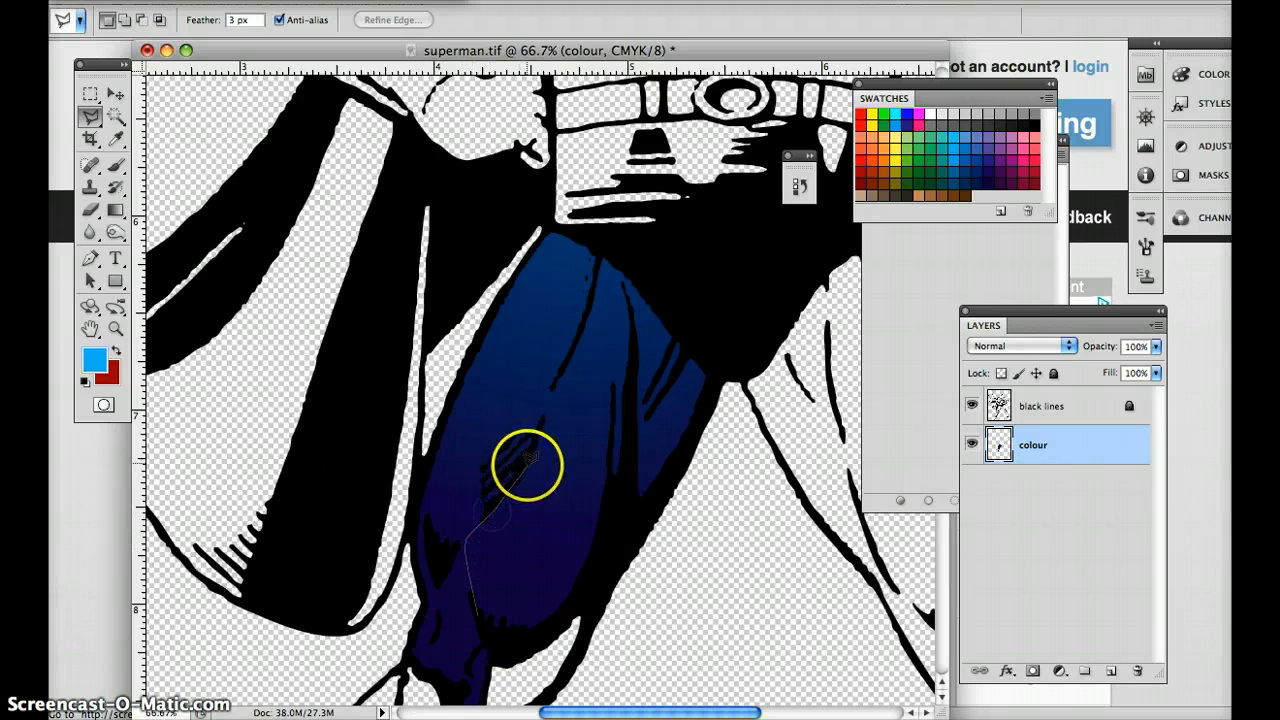
pyautogui.click(554, 390)
pyautogui.click(581, 332)
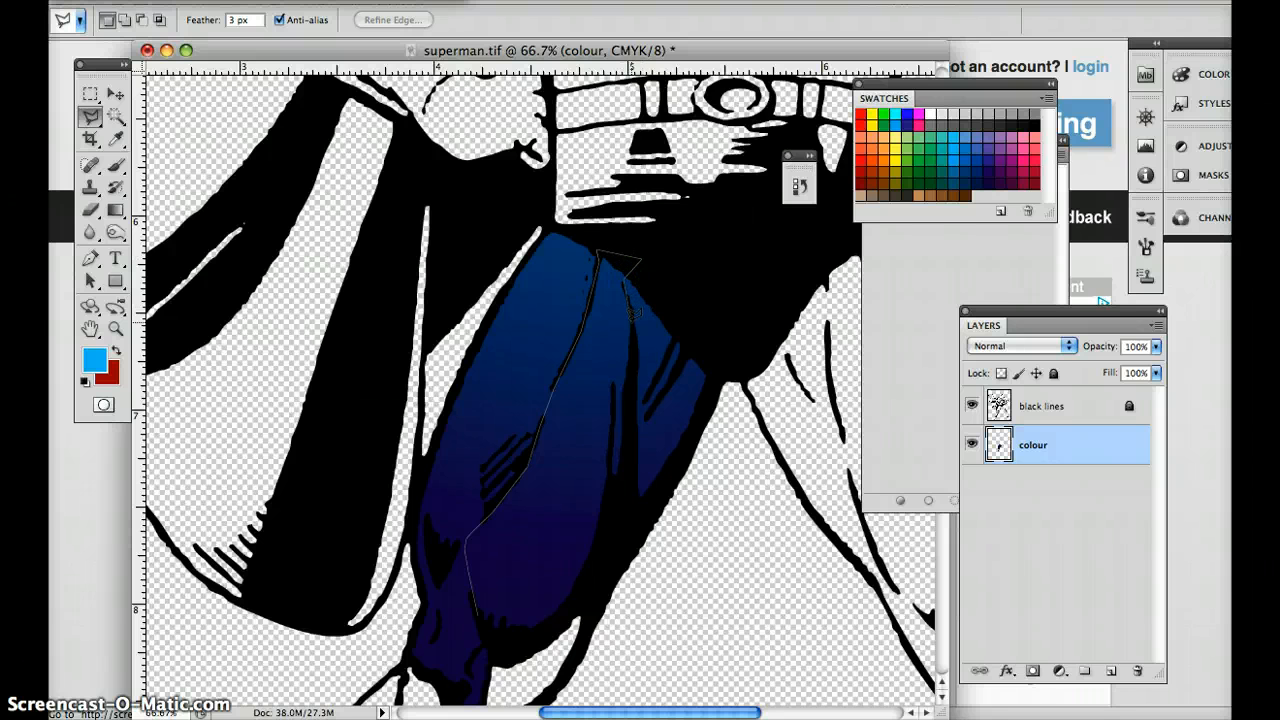
pyautogui.click(617, 540)
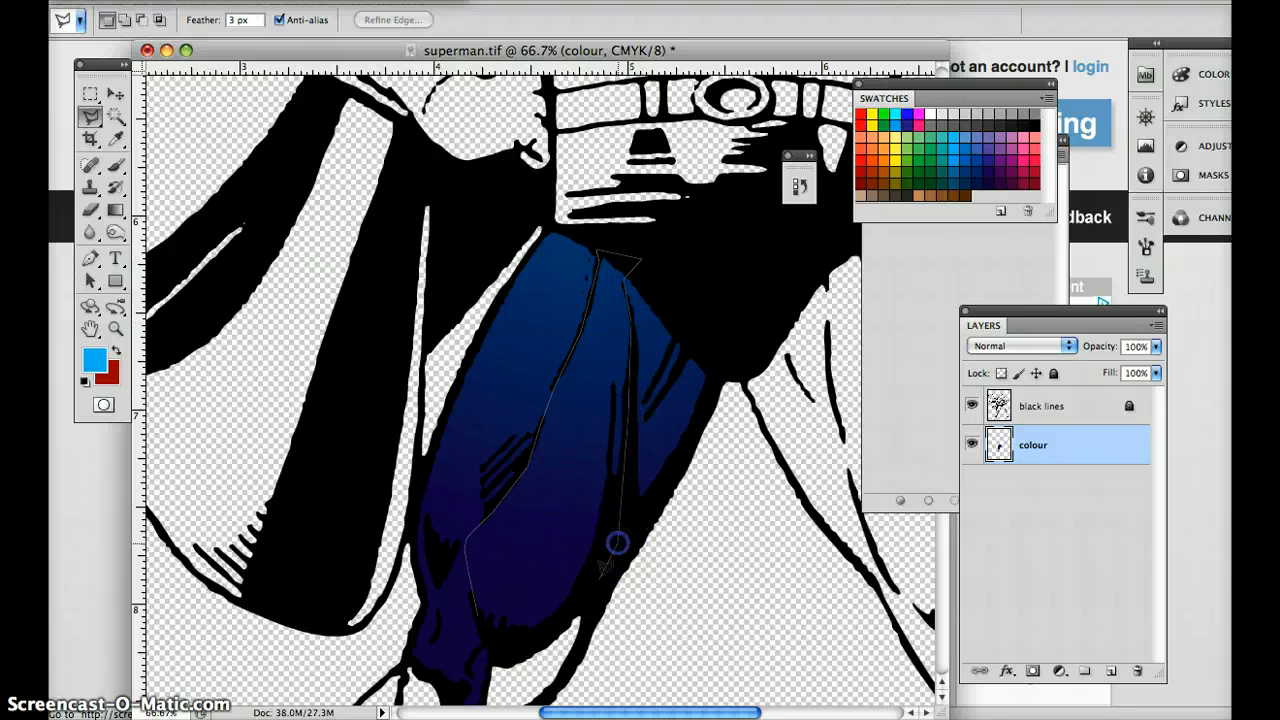
pyautogui.click(583, 597)
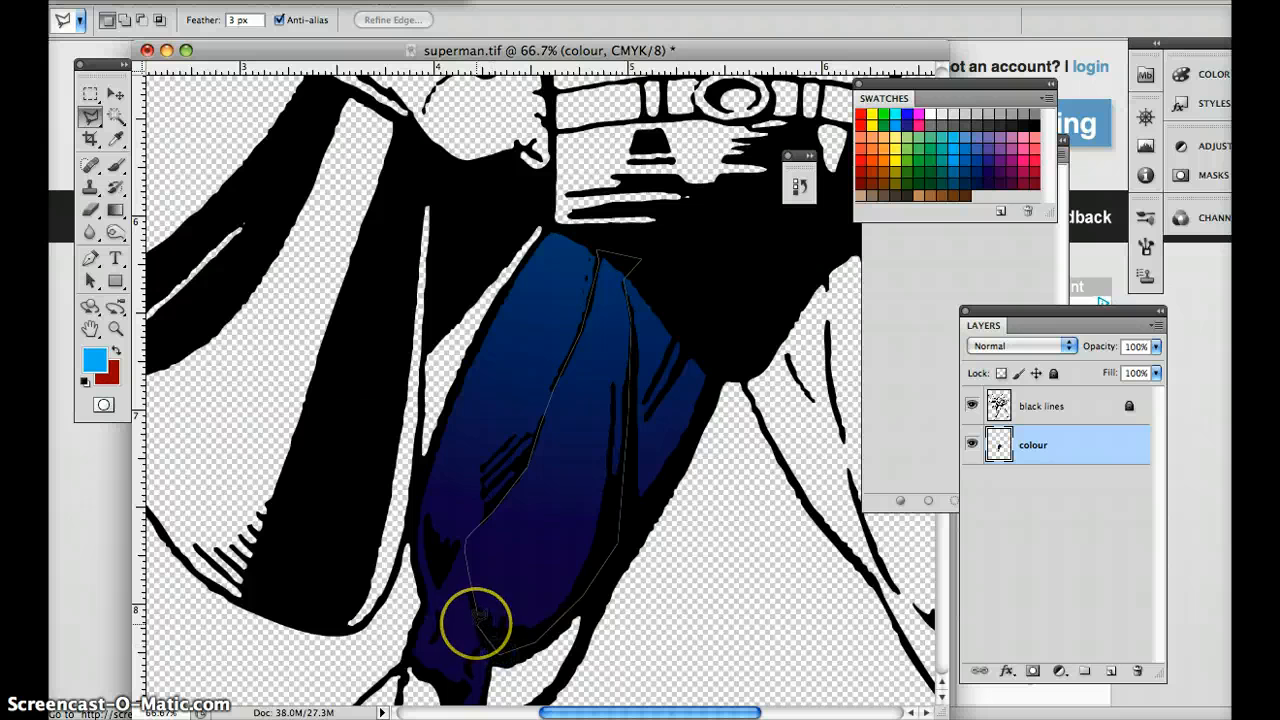
pyautogui.click(480, 615)
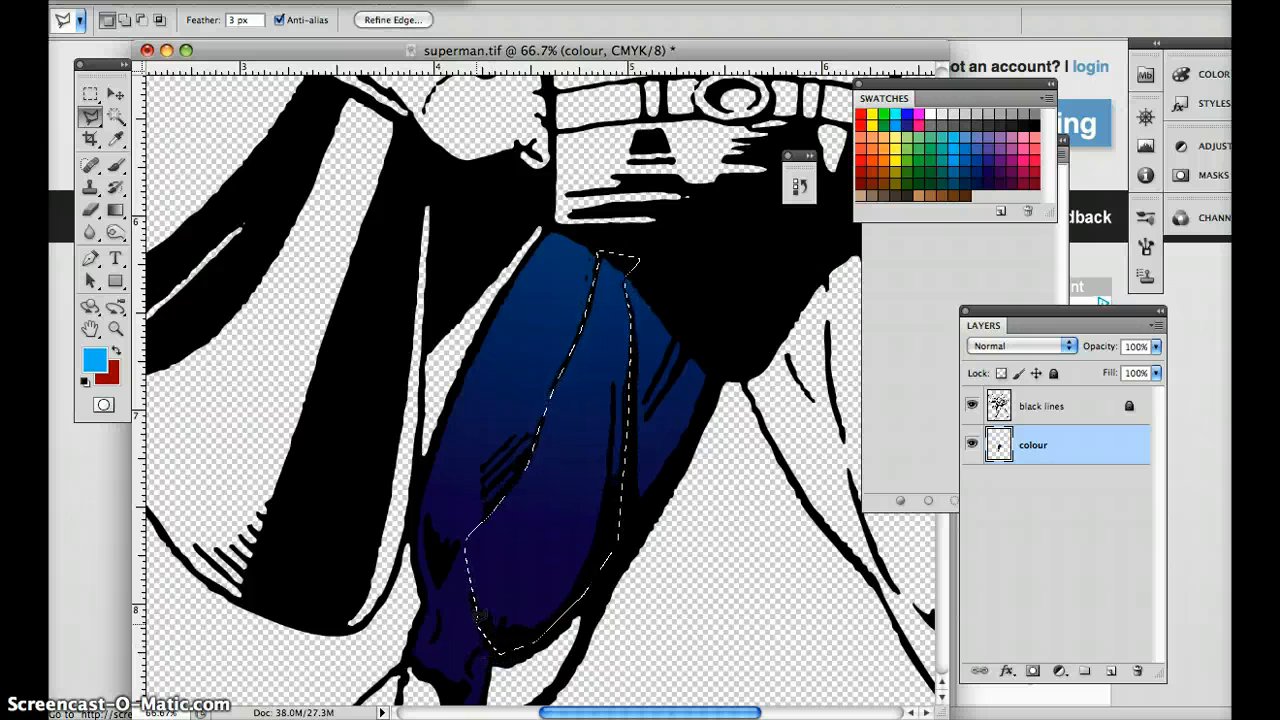
# Switch to the Brush tool and choose the dark blue swatch as the foreground colour.
pyautogui.click(397, 458)
pyautogui.press('b')
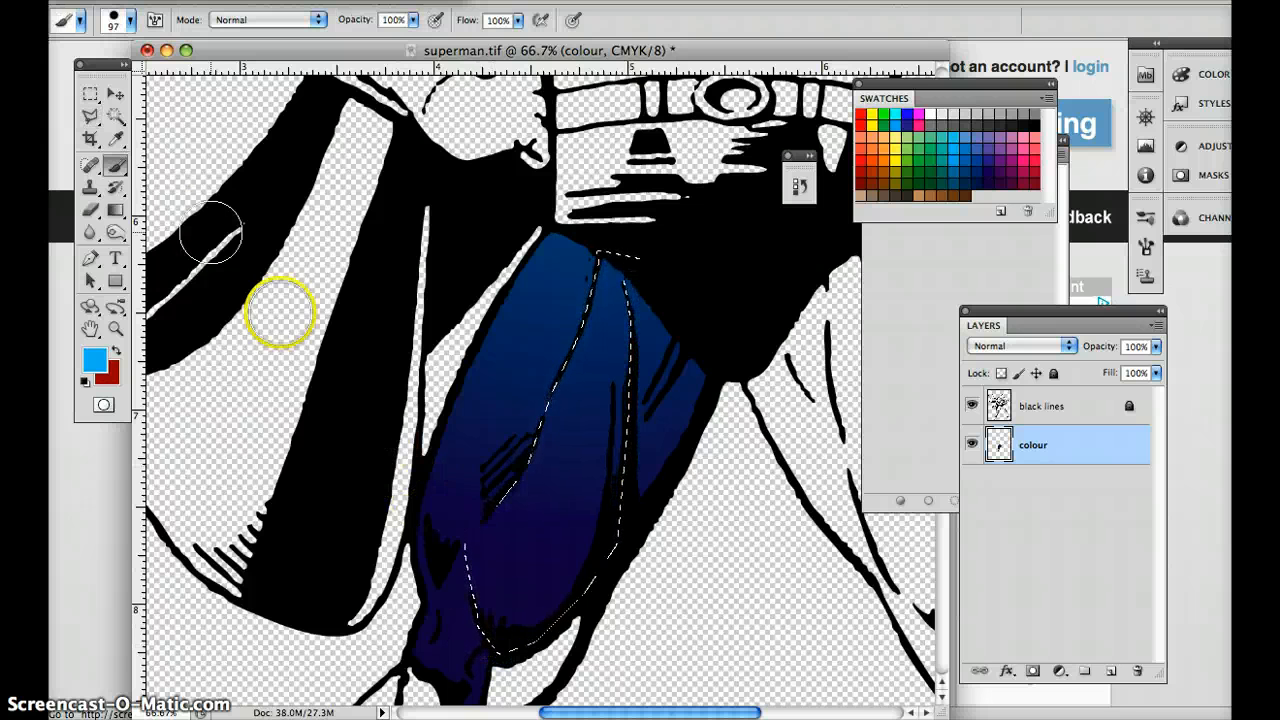
pyautogui.click(97, 361)
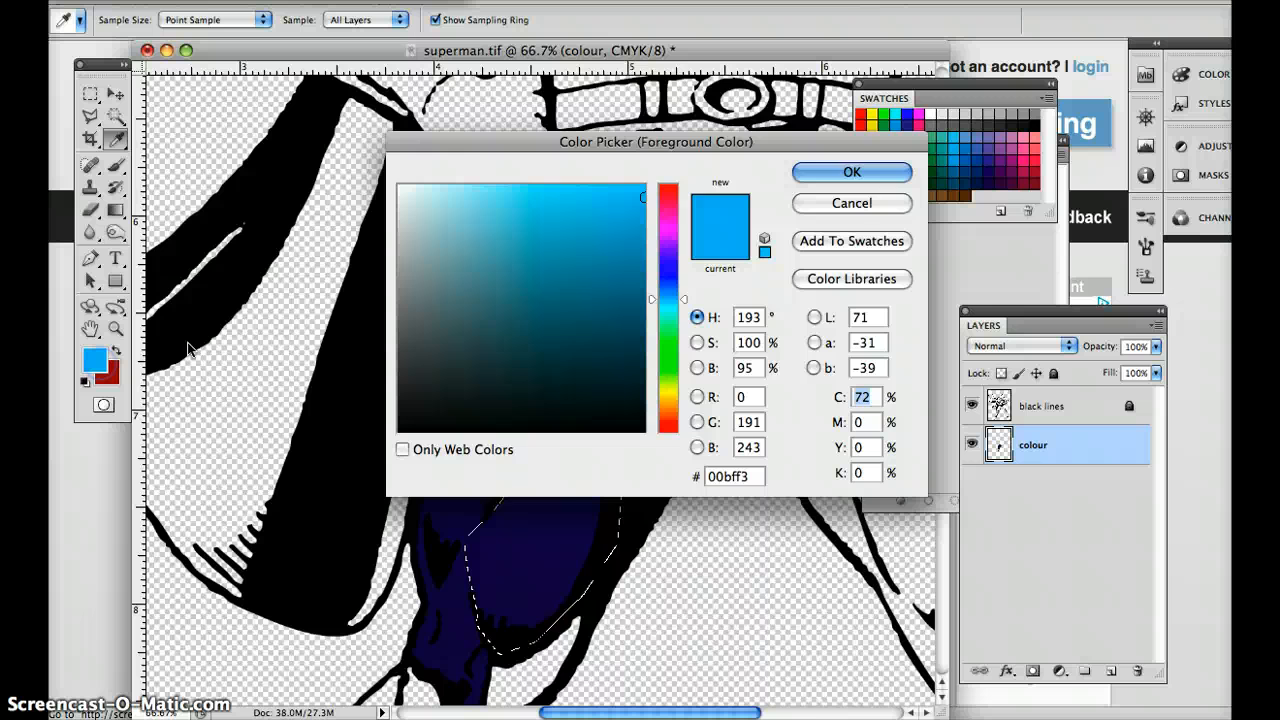
pyautogui.click(868, 175)
pyautogui.click(990, 187)
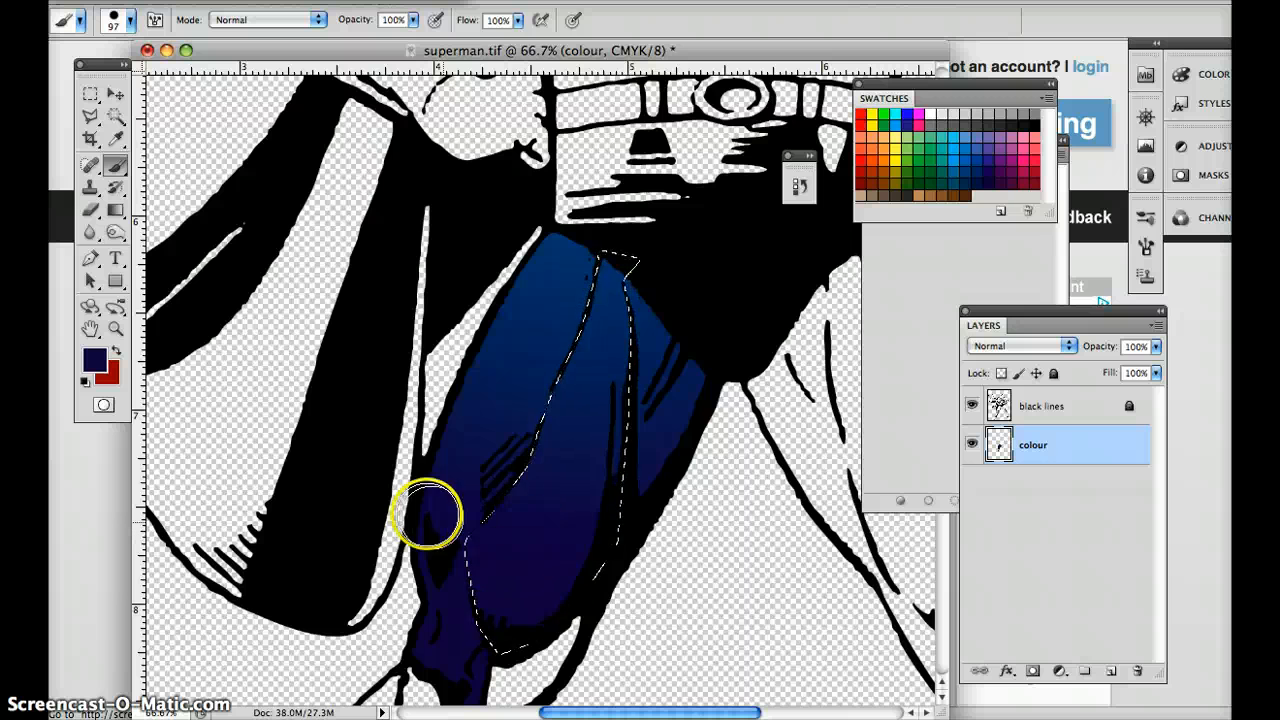
# Set the brush size to 166 px and its hardness to 0%.
pyautogui.rightClick(422, 362)
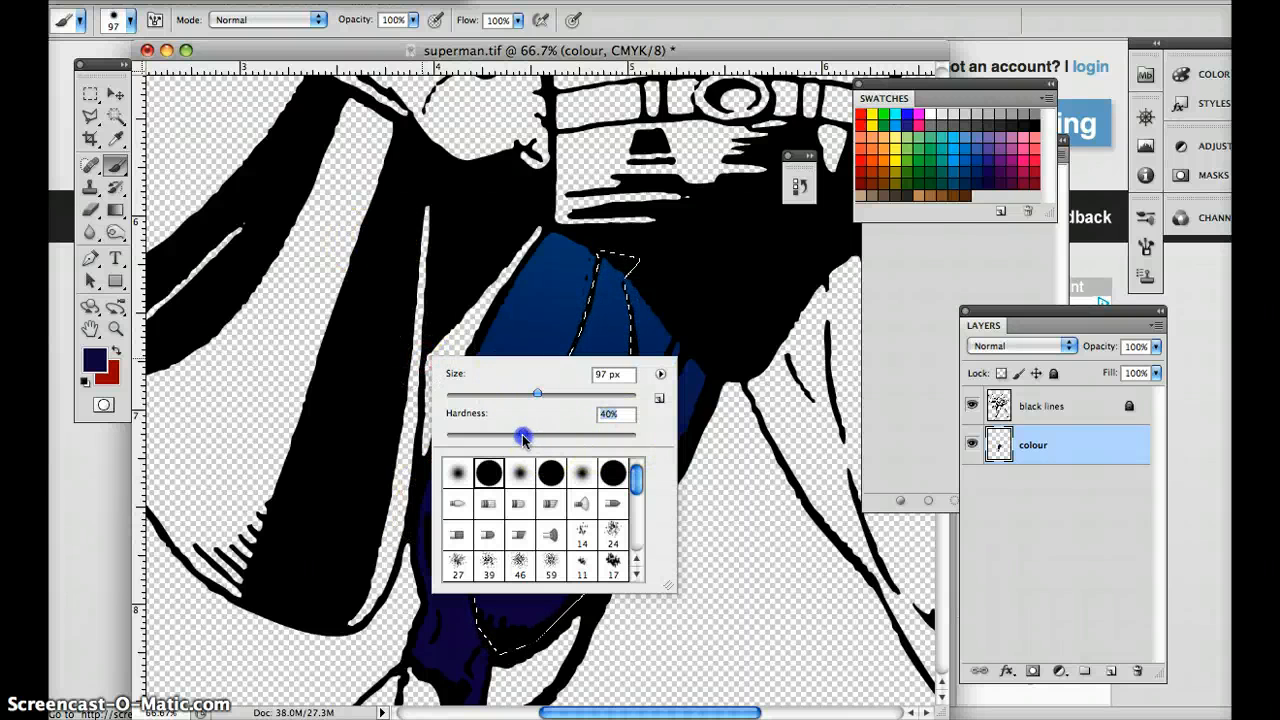
pyautogui.moveTo(537, 393); pyautogui.dragTo(572, 393)
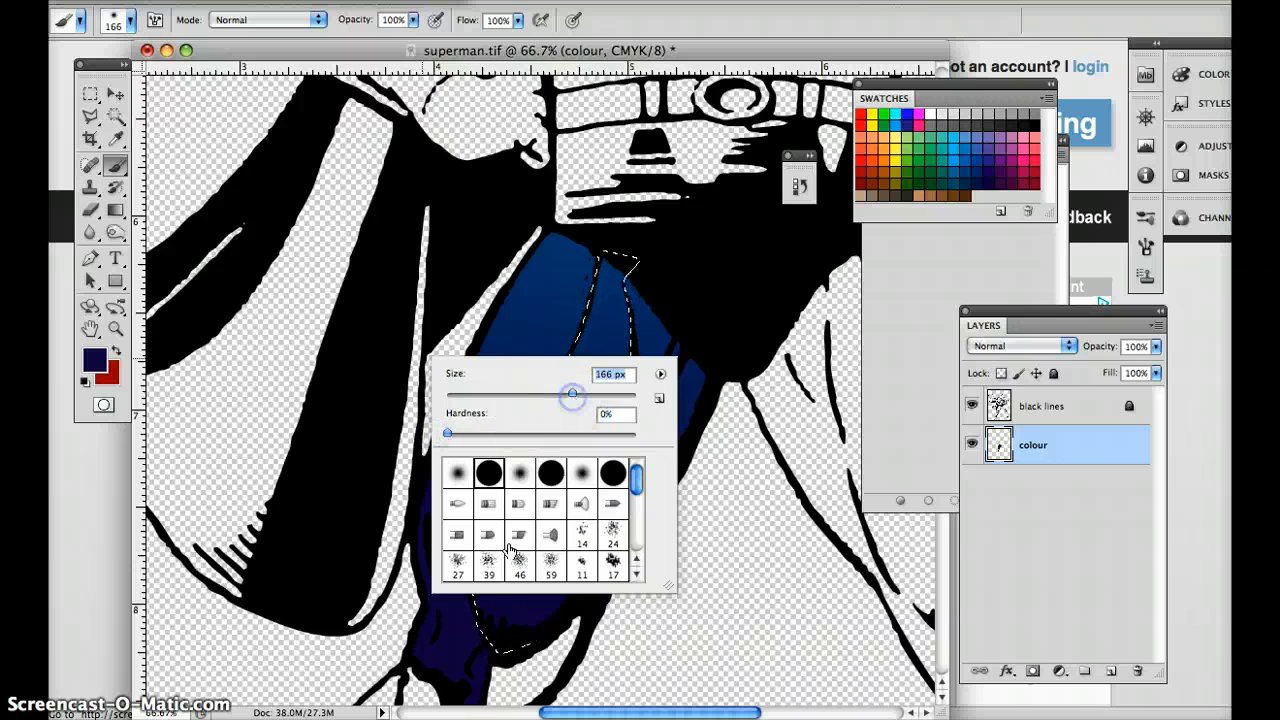
pyautogui.click(544, 626)
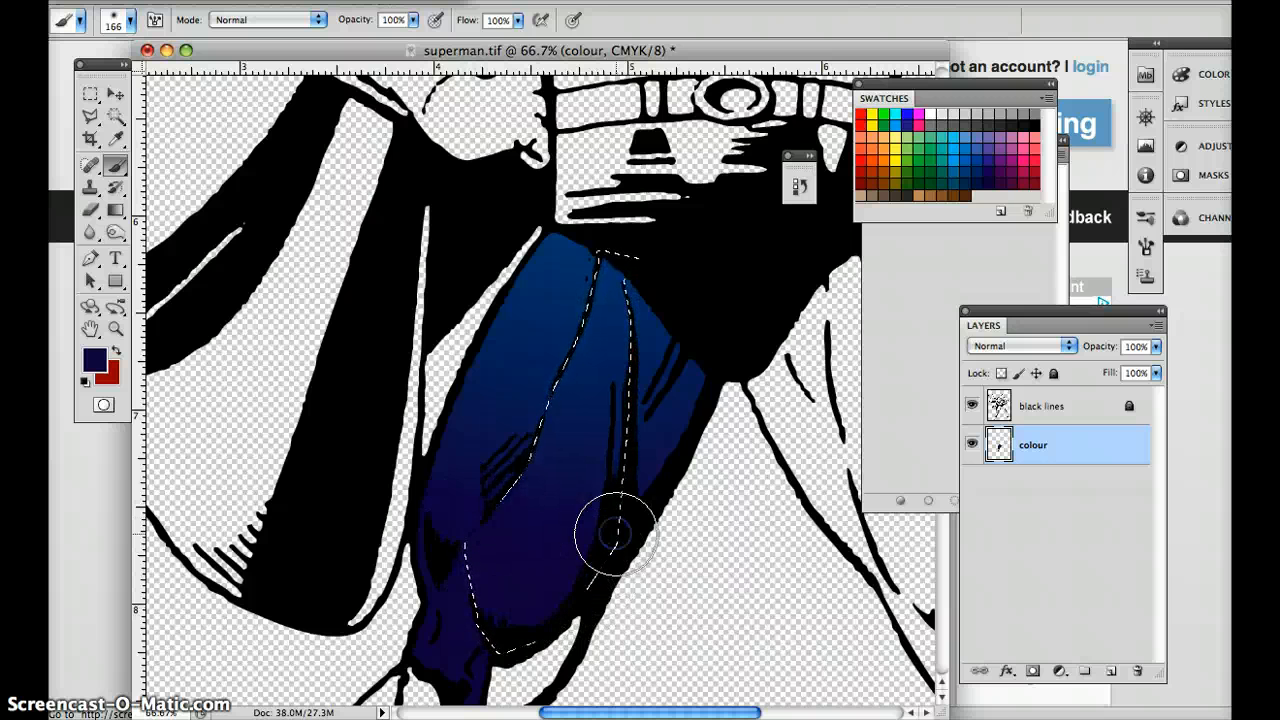
# Set the foreground colour to the darker navy #08012b and brush shading around the lower part of the selected thigh section.
pyautogui.click(95, 360)
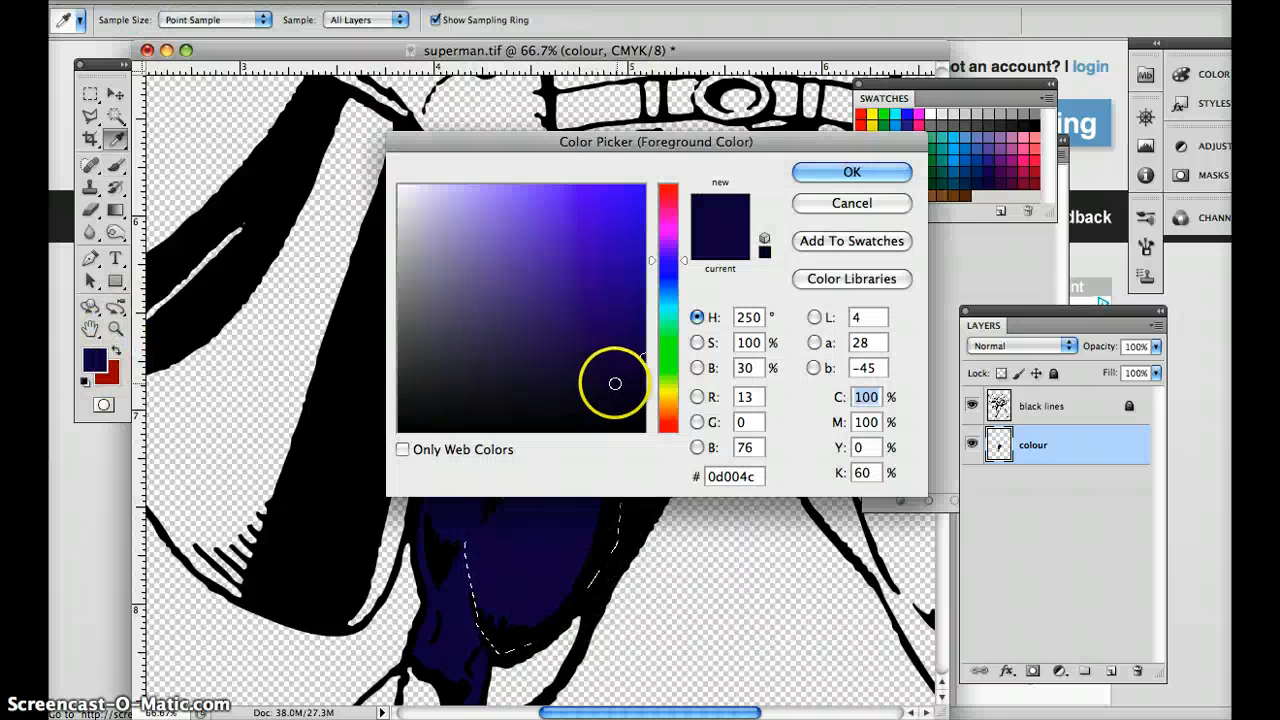
pyautogui.moveTo(615, 383); pyautogui.dragTo(637, 390)
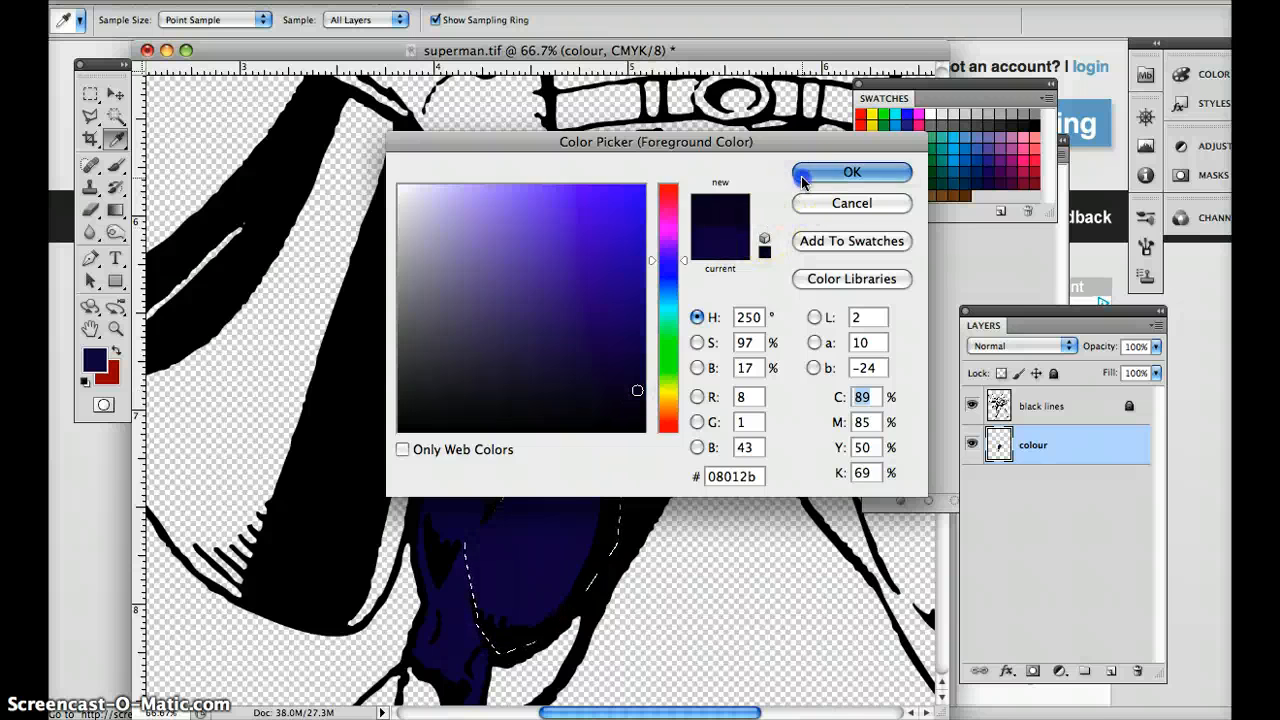
pyautogui.click(851, 173)
pyautogui.moveTo(523, 471)
pyautogui.mouseDown()
pyautogui.moveTo(485, 537)
pyautogui.moveTo(478, 577)
pyautogui.mouseUp()
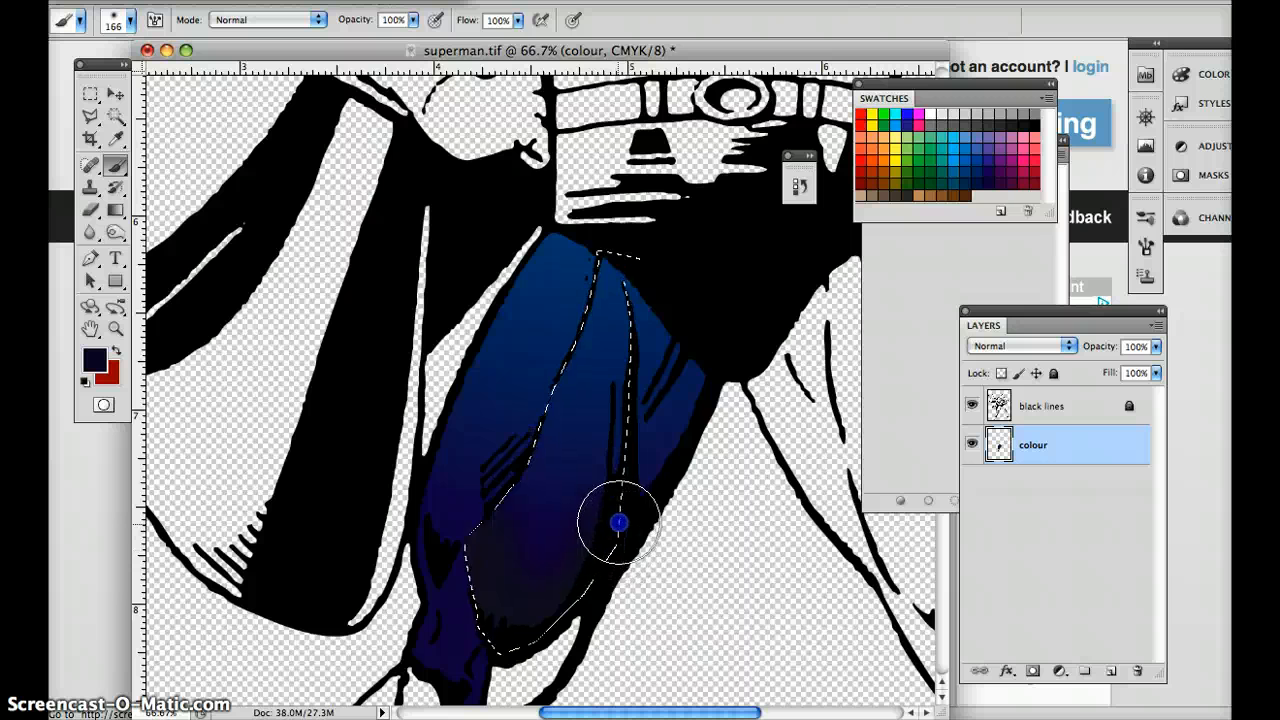
pyautogui.moveTo(619, 513); pyautogui.dragTo(660, 420)
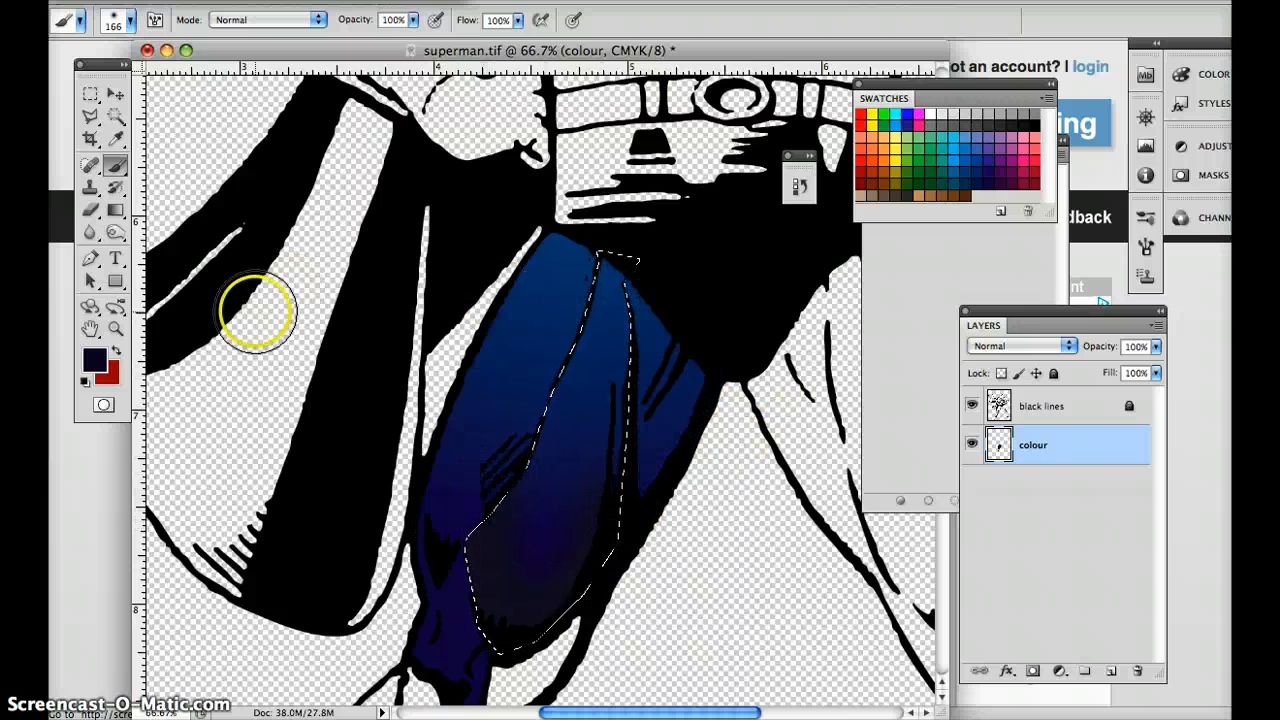
# Choose the light blue swatch as the foreground colour, try a full-opacity stroke at the top of the selected thigh section and undo it.
pyautogui.click(955, 151)
pyautogui.click(627, 337)
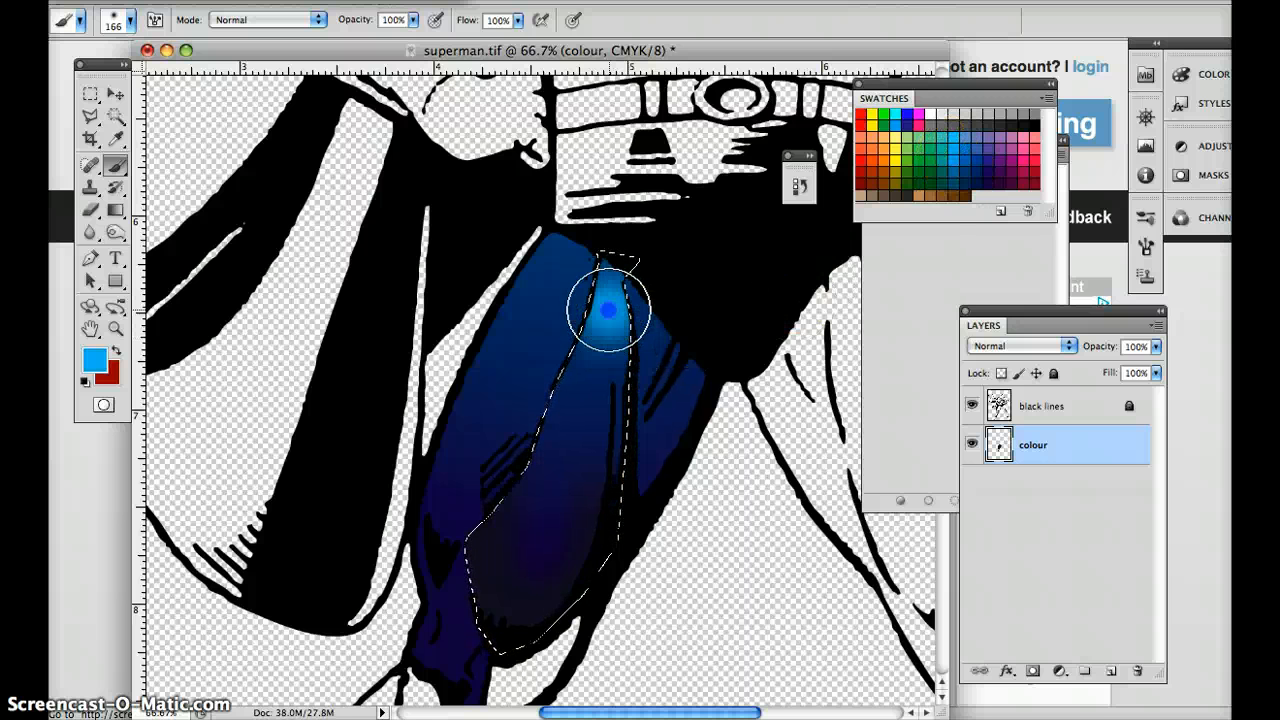
pyautogui.press('super+alt+z')
pyautogui.press('super+alt+z')
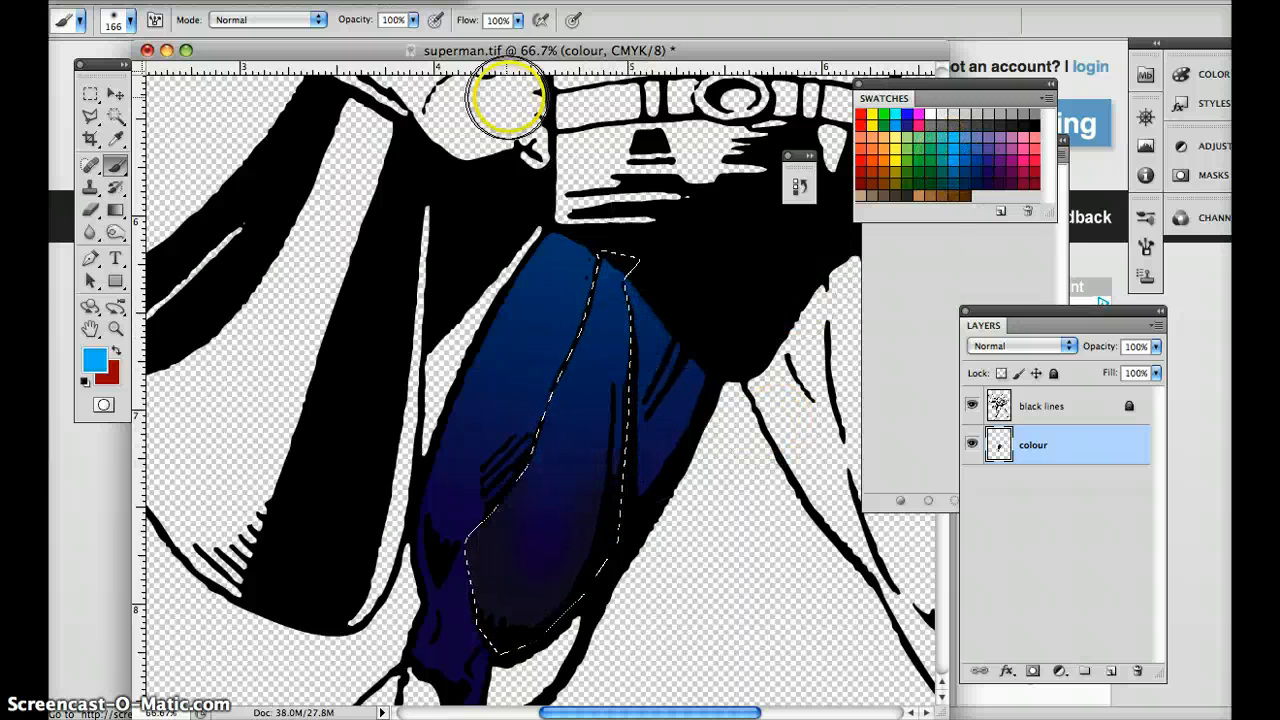
# Try brushing a light blue highlight down the selected thigh section at 32% opacity, reducing the brush size to 52 px and then 80 px.
pyautogui.click(410, 21)
pyautogui.click(413, 21)
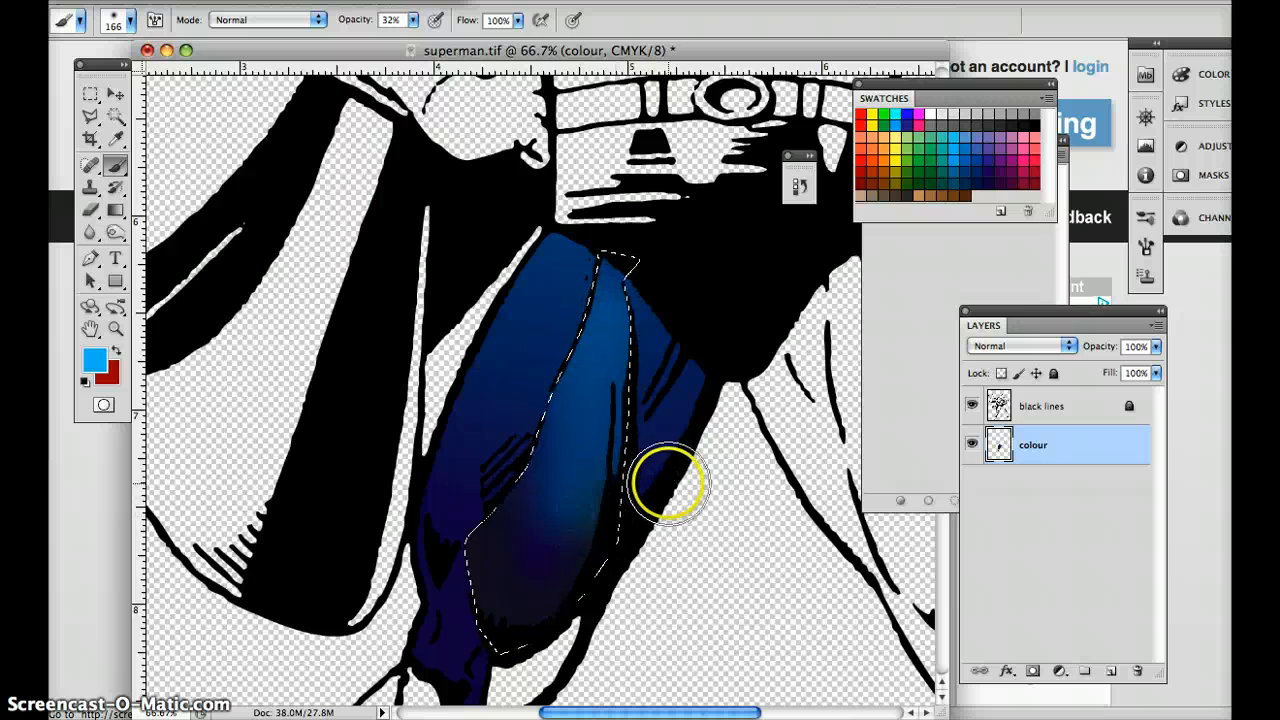
pyautogui.rightClick(629, 409)
pyautogui.moveTo(681, 449); pyautogui.dragTo(696, 445)
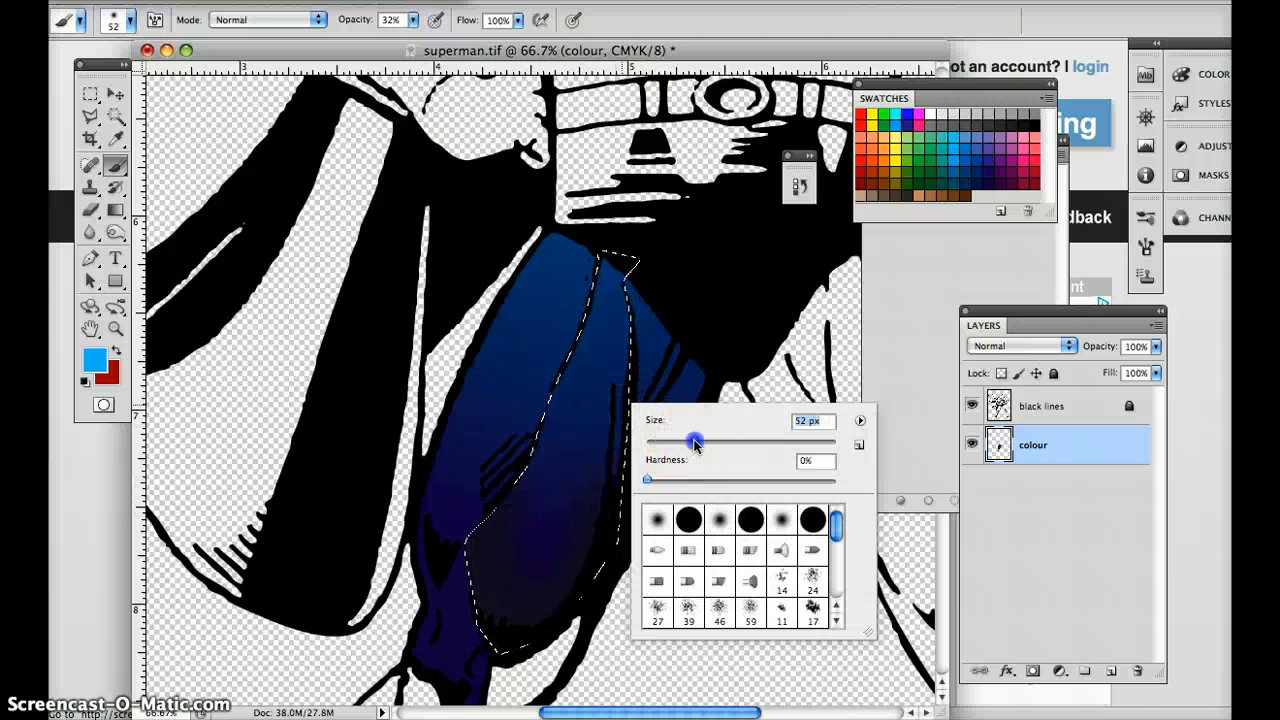
pyautogui.click(612, 345)
pyautogui.rightClick(610, 333)
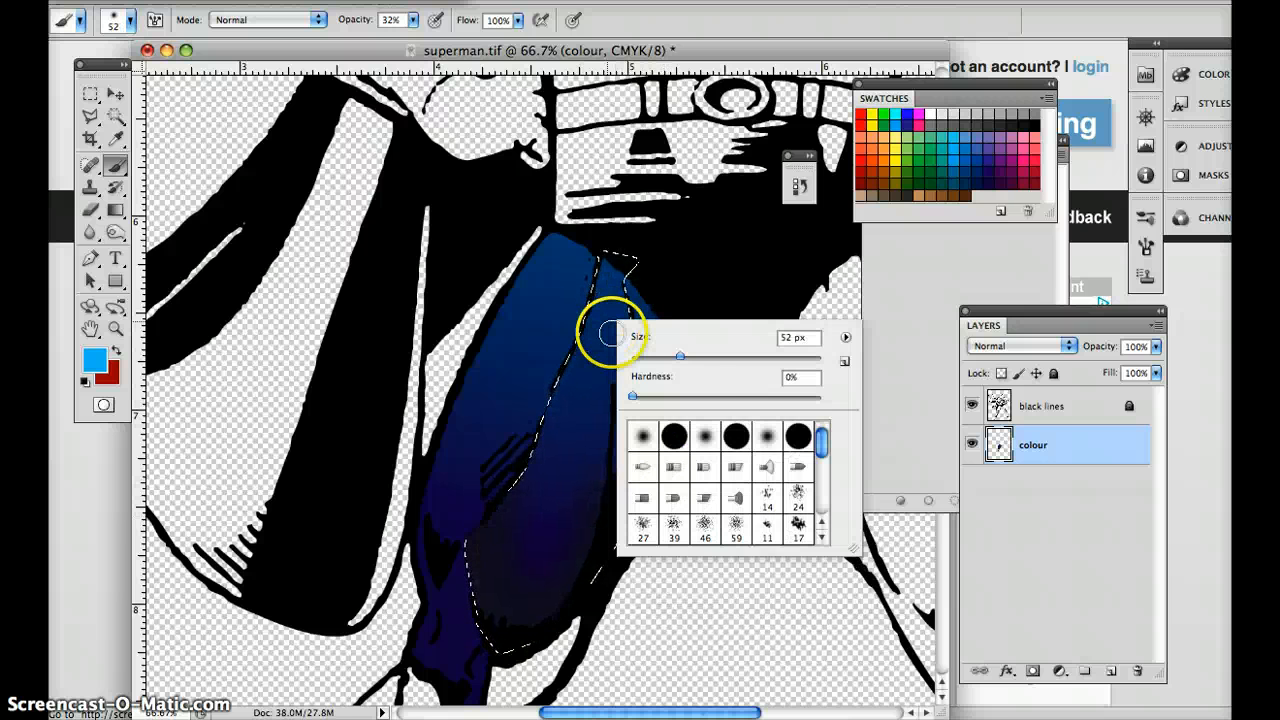
pyautogui.click(654, 360)
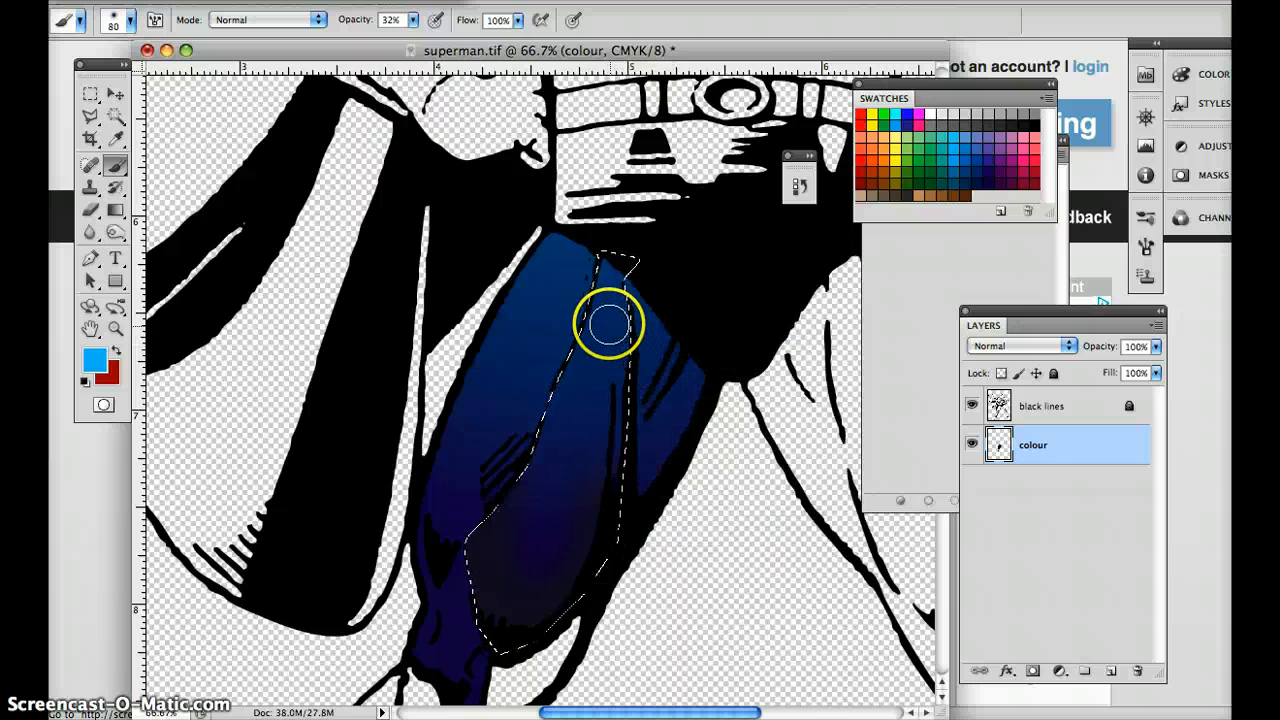
pyautogui.moveTo(569, 487); pyautogui.dragTo(572, 490)
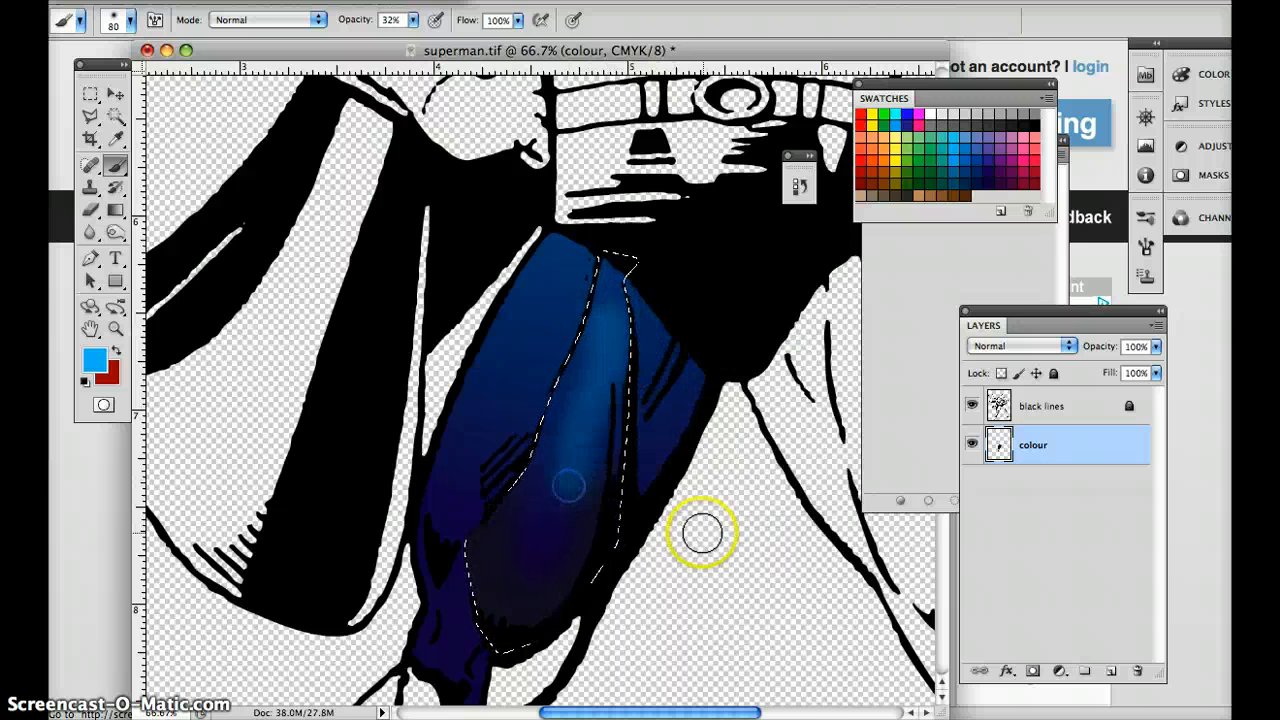
# Set the brush to 139 px and 20% opacity and brush a soft light blue highlight down the selected thigh section.
pyautogui.rightClick(575, 407)
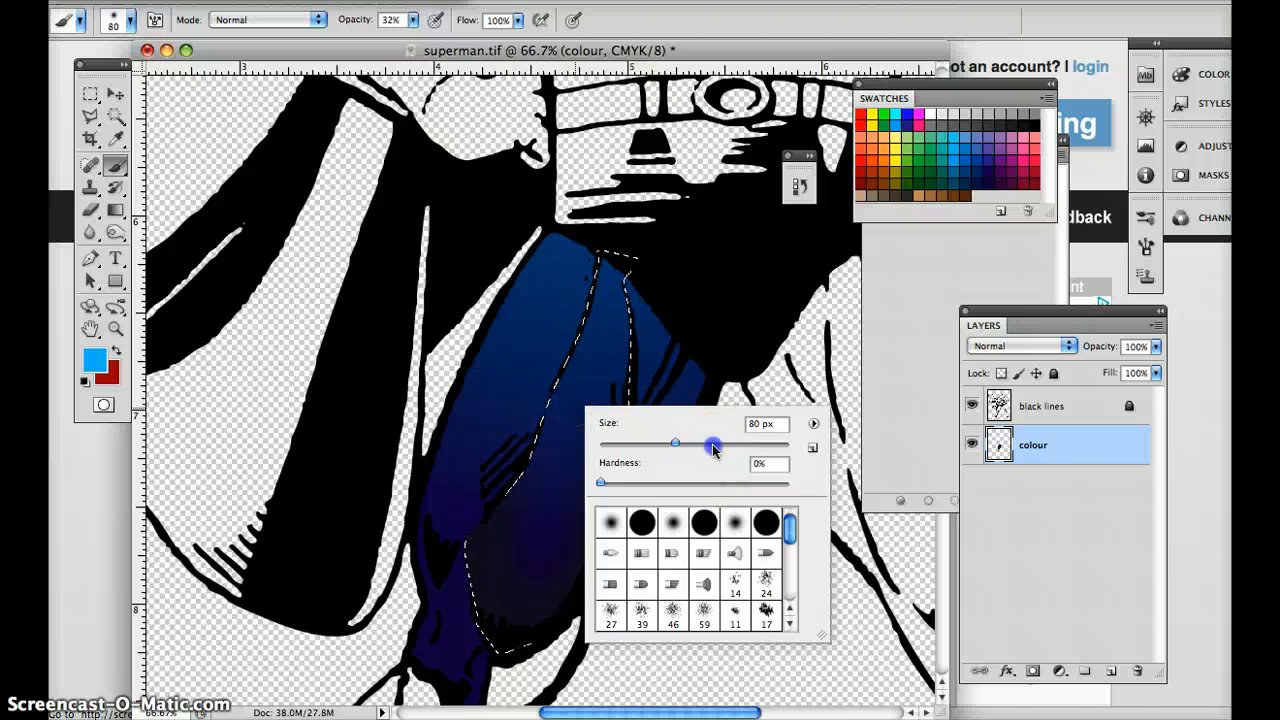
pyautogui.press('Return')
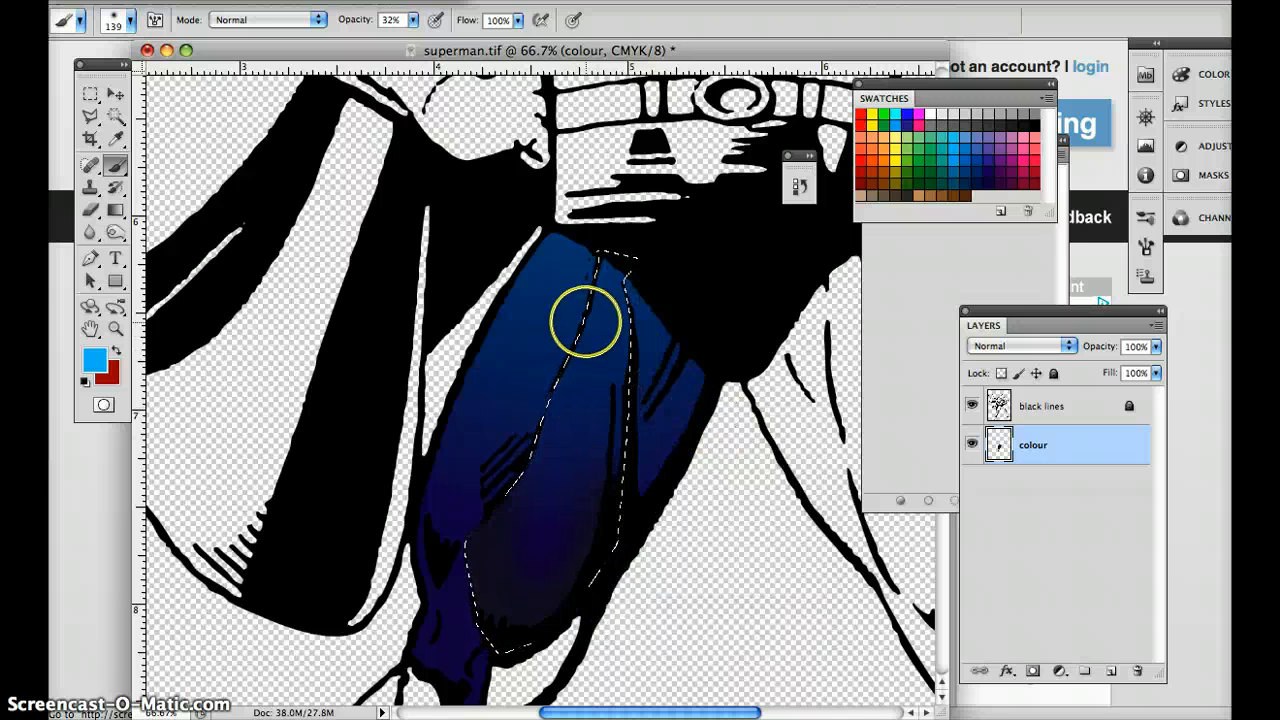
pyautogui.click(414, 20)
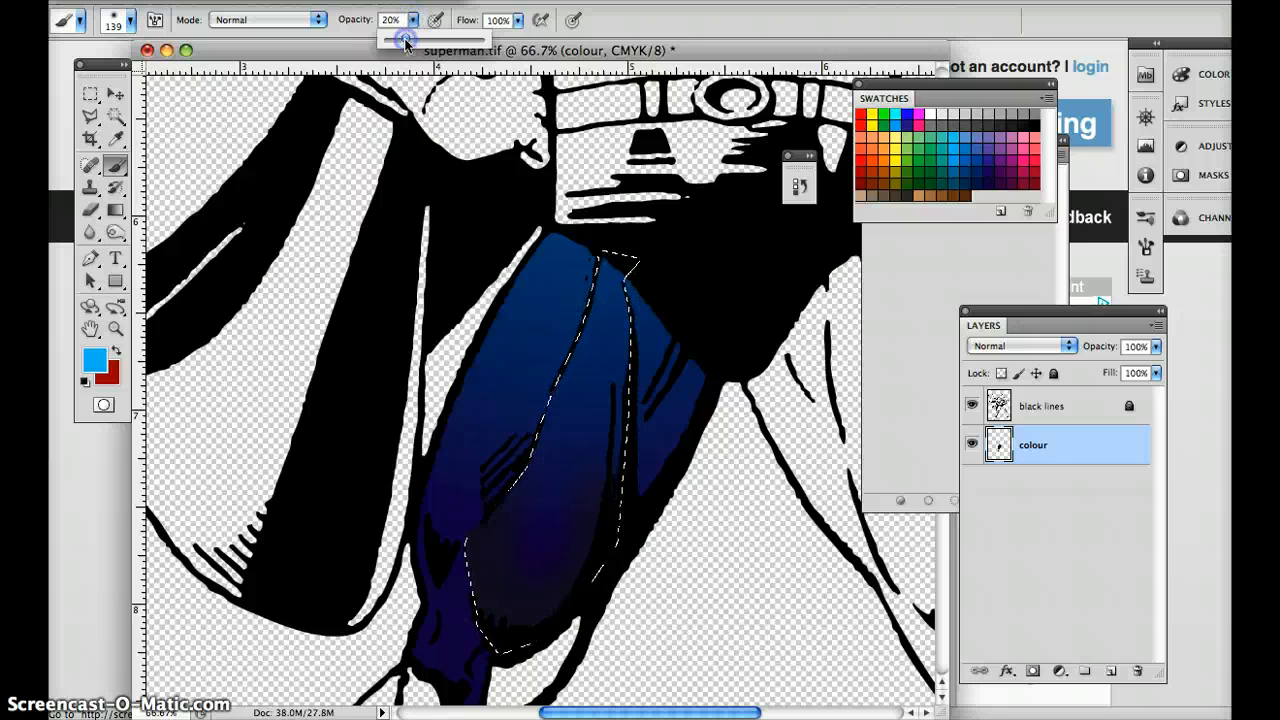
pyautogui.press('Return')
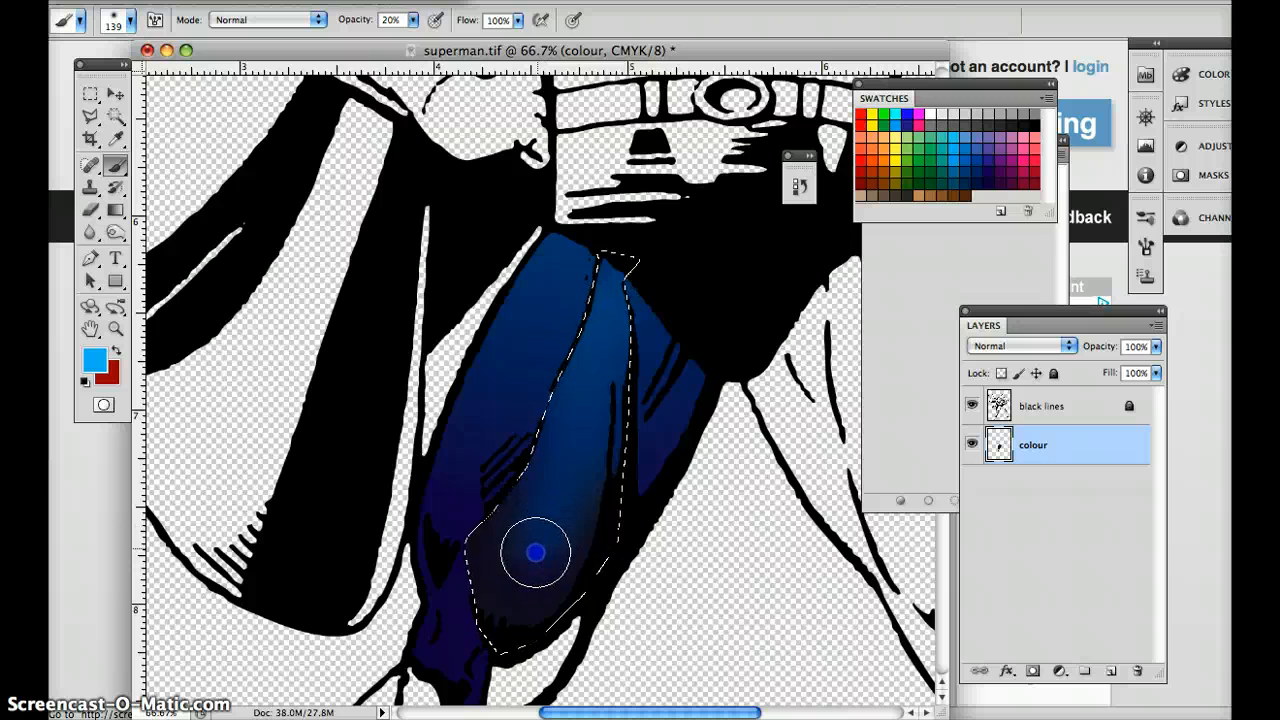
pyautogui.moveTo(656, 445); pyautogui.dragTo(643, 351)
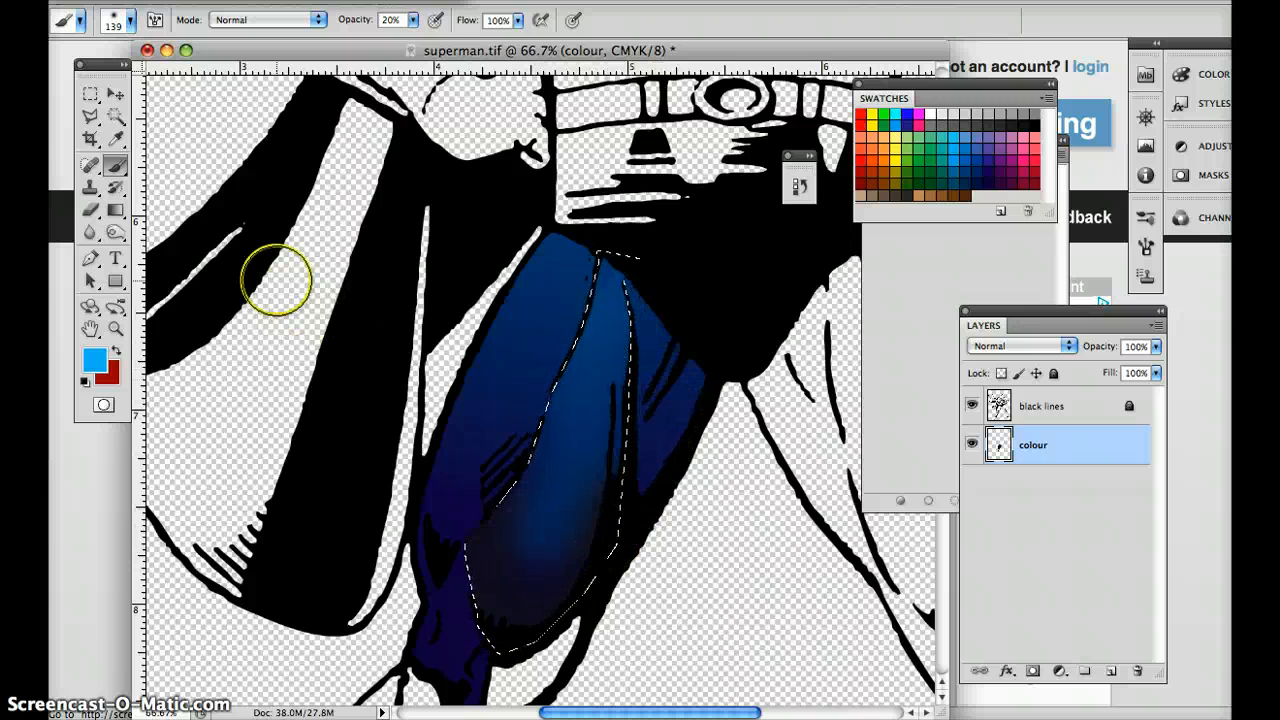
# Outline a long narrow highlight sliver along the middle of the thigh with the Polygonal Lasso, using a 5 px feather.
pyautogui.click(91, 117)
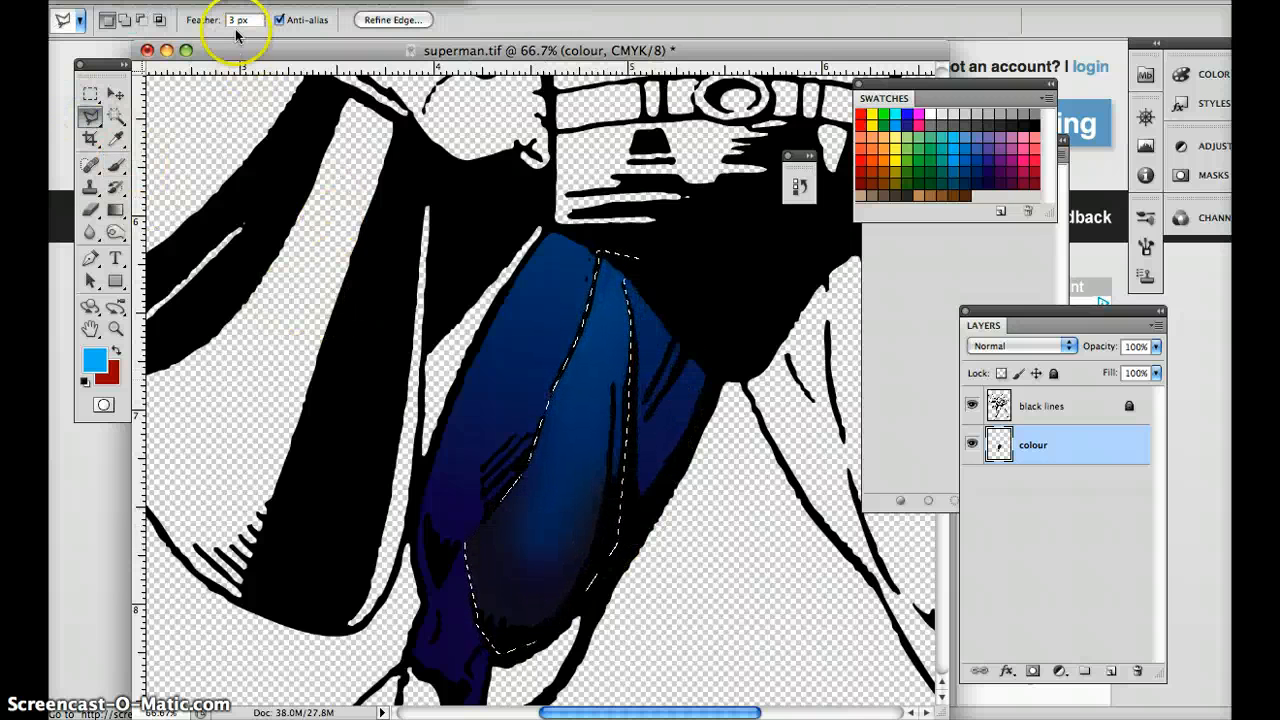
pyautogui.click(582, 376)
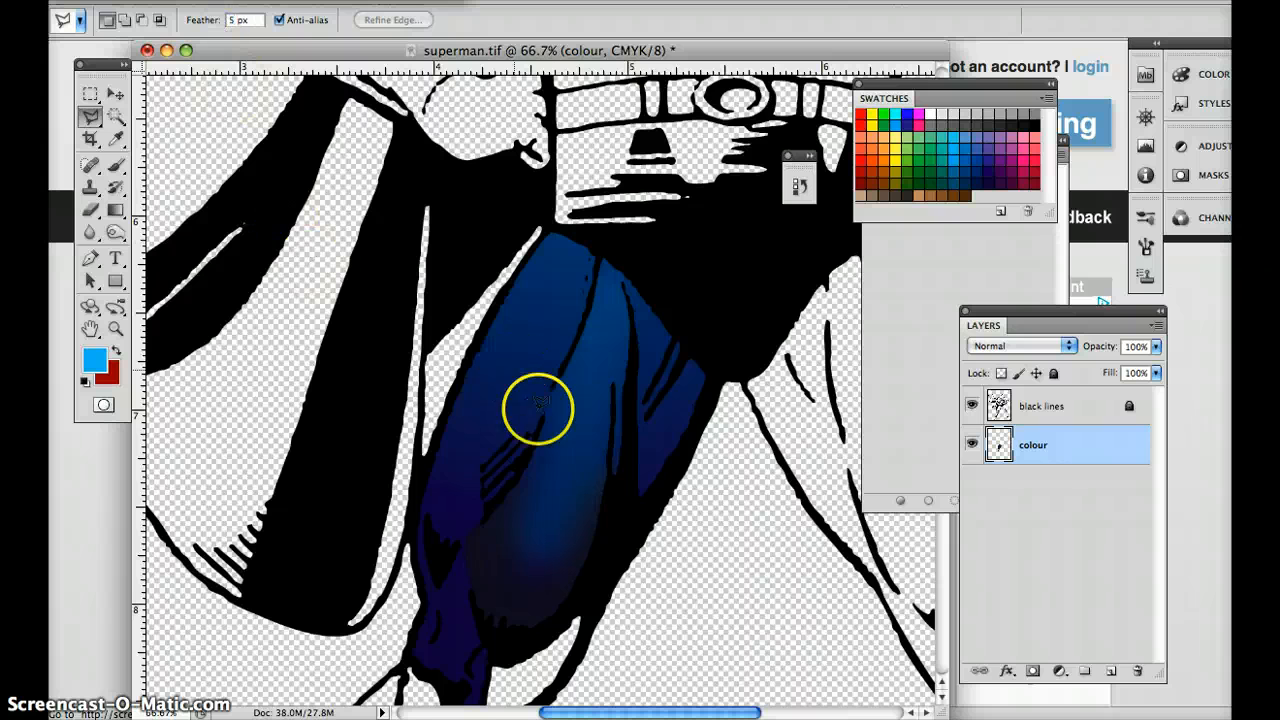
pyautogui.click(548, 458)
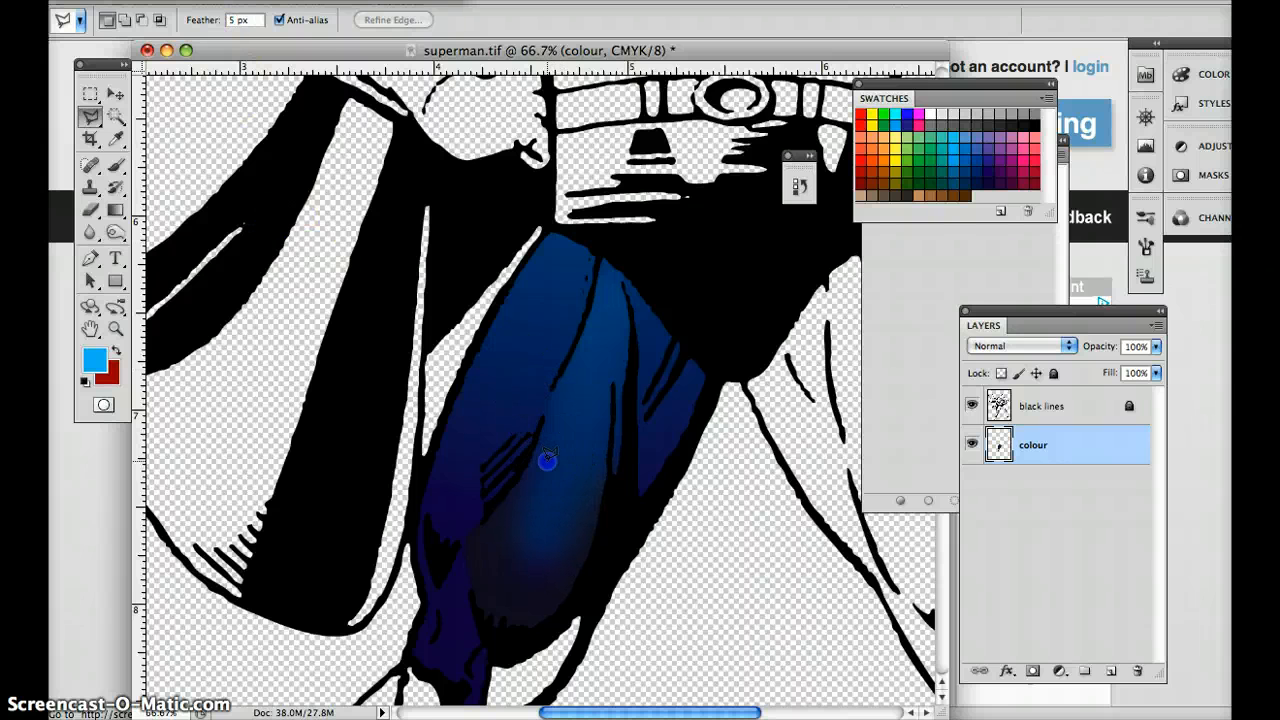
pyautogui.click(582, 366)
pyautogui.click(594, 359)
pyautogui.click(586, 399)
pyautogui.click(580, 430)
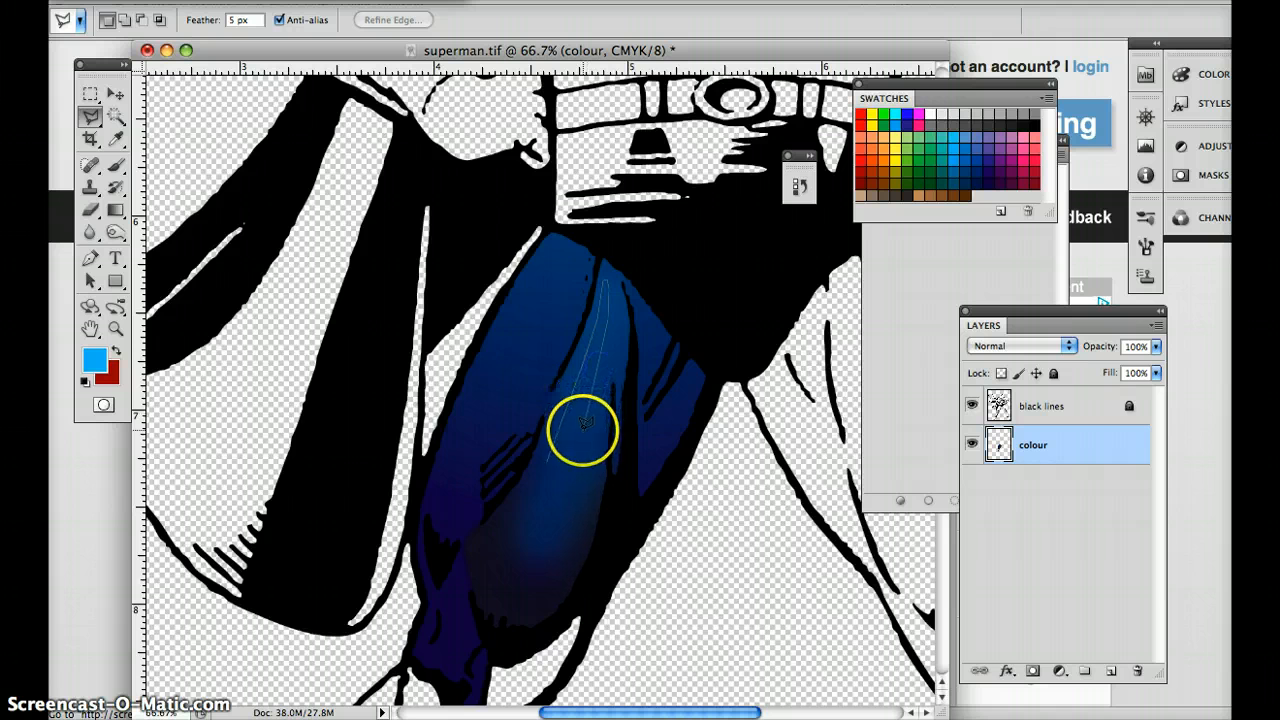
pyautogui.click(566, 468)
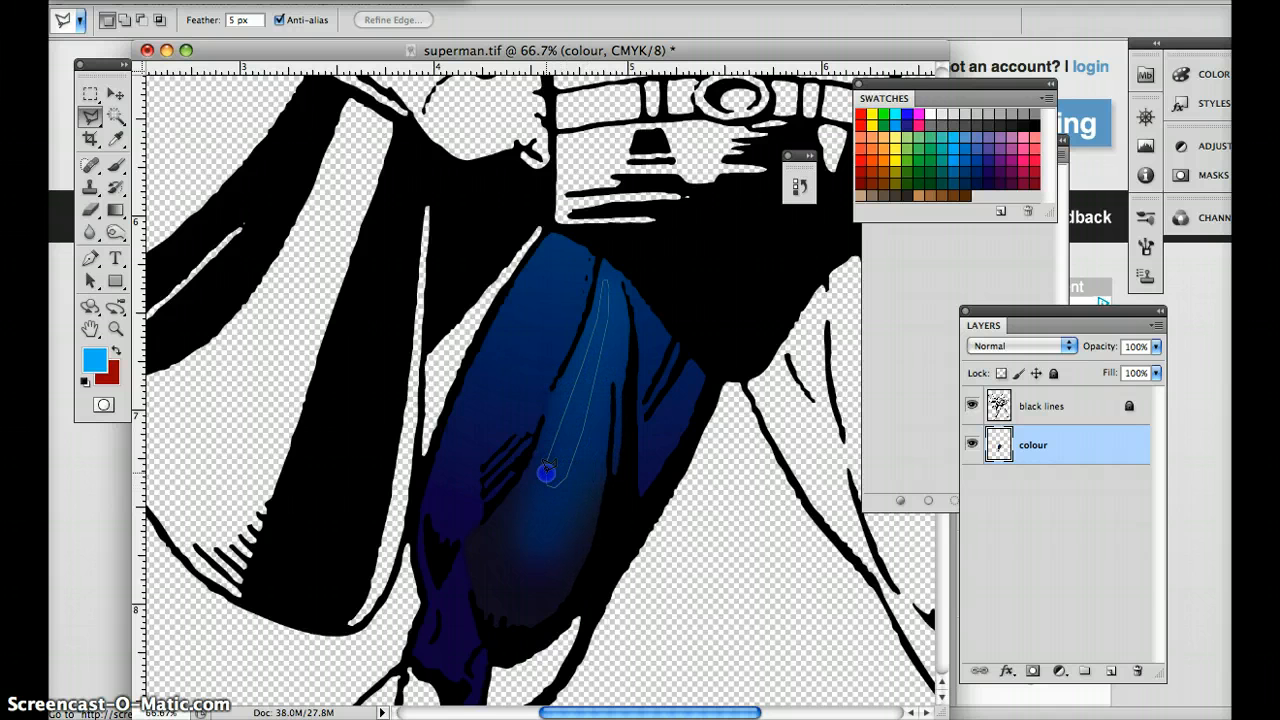
pyautogui.doubleClick(548, 457)
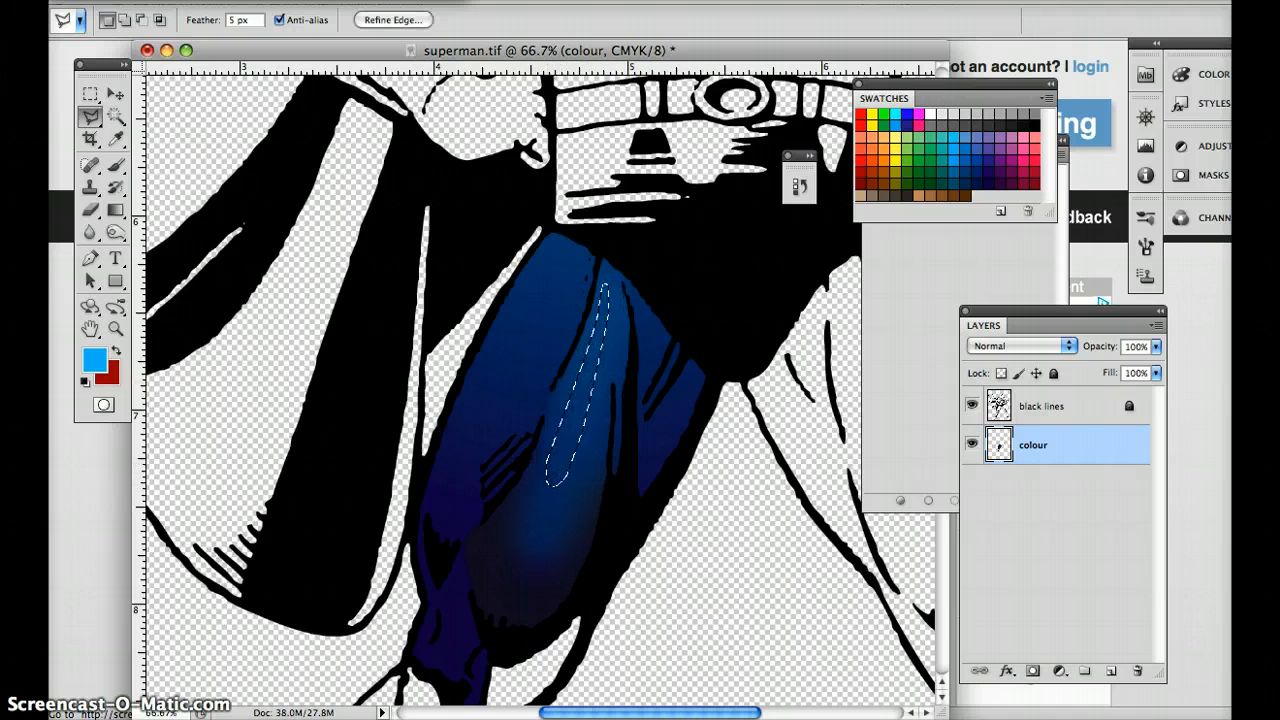
# Fill the narrow sliver selection with white in Normal mode at 25% opacity.
pyautogui.click(245, 5)
pyautogui.click(249, 279)
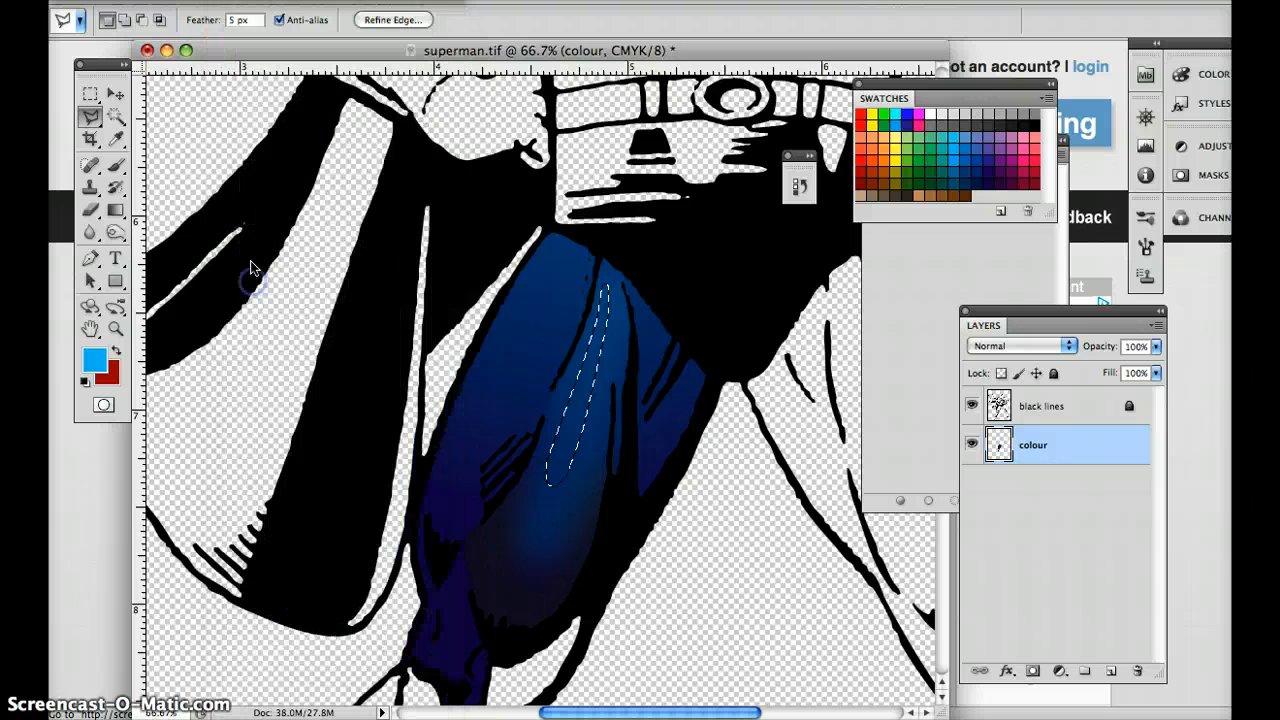
pyautogui.click(588, 258)
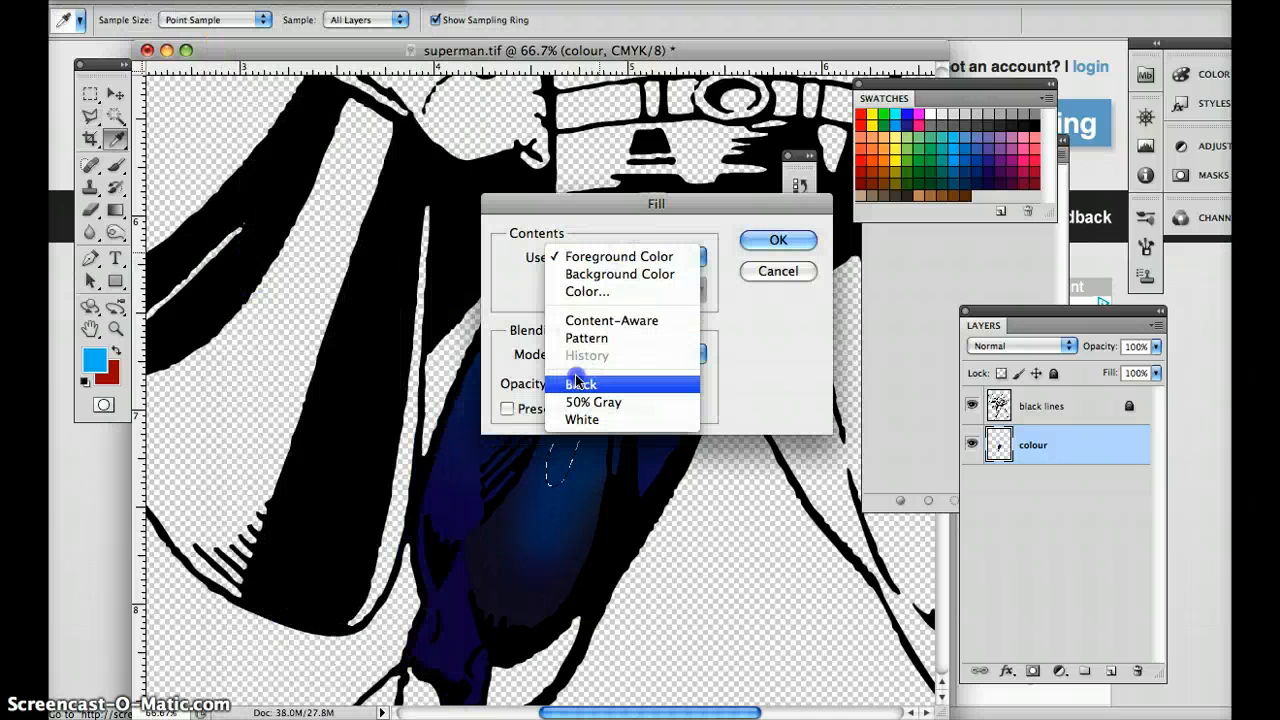
pyautogui.click(590, 420)
pyautogui.moveTo(571, 205); pyautogui.dragTo(819, 261)
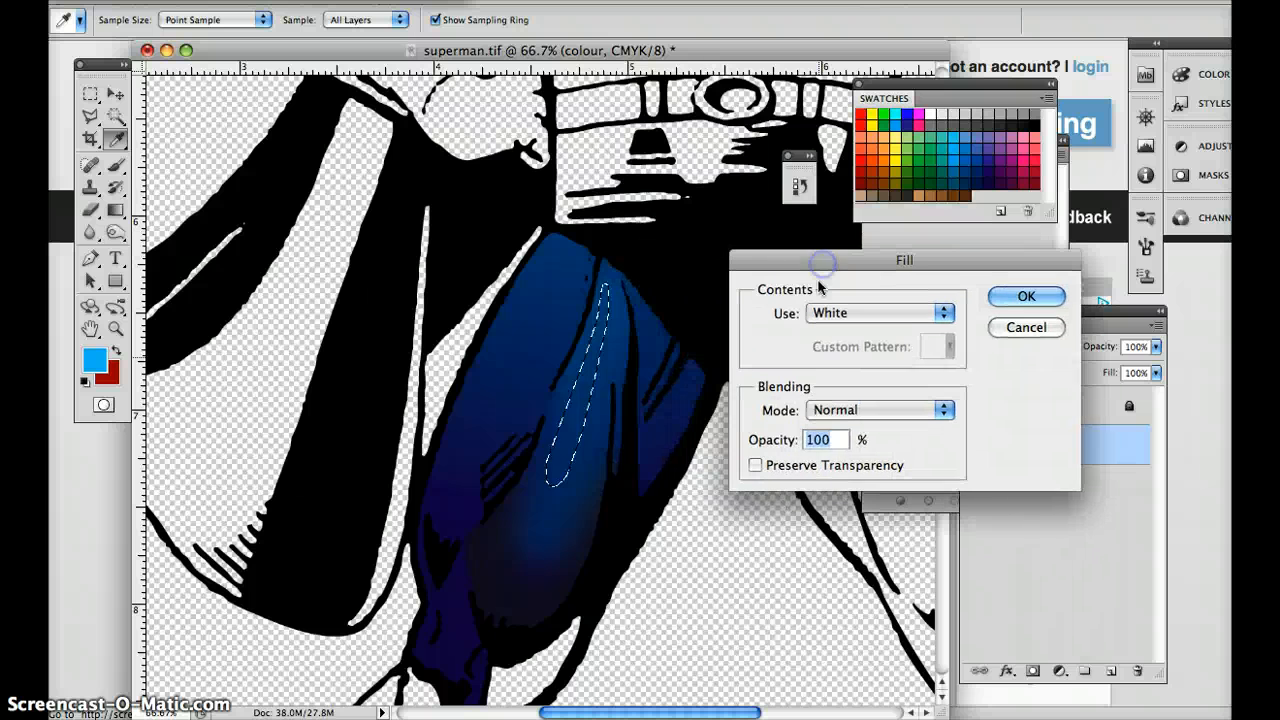
pyautogui.moveTo(835, 439); pyautogui.dragTo(757, 439)
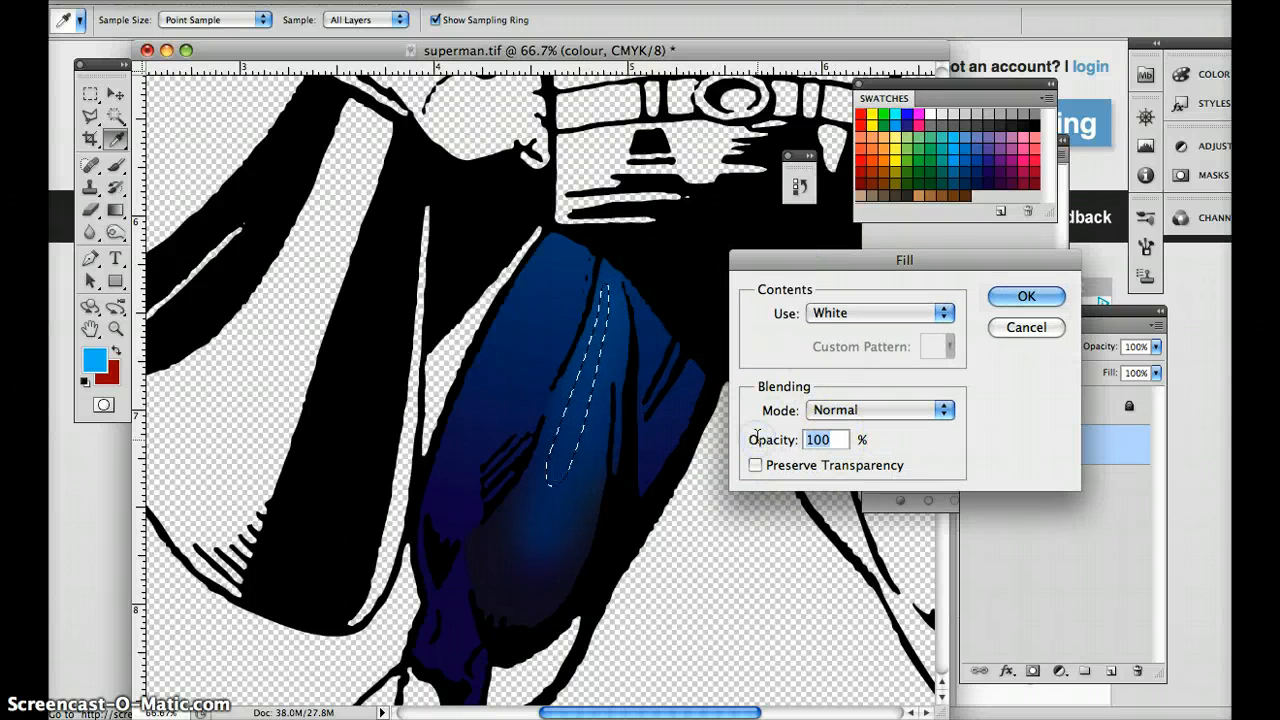
pyautogui.press('Return')
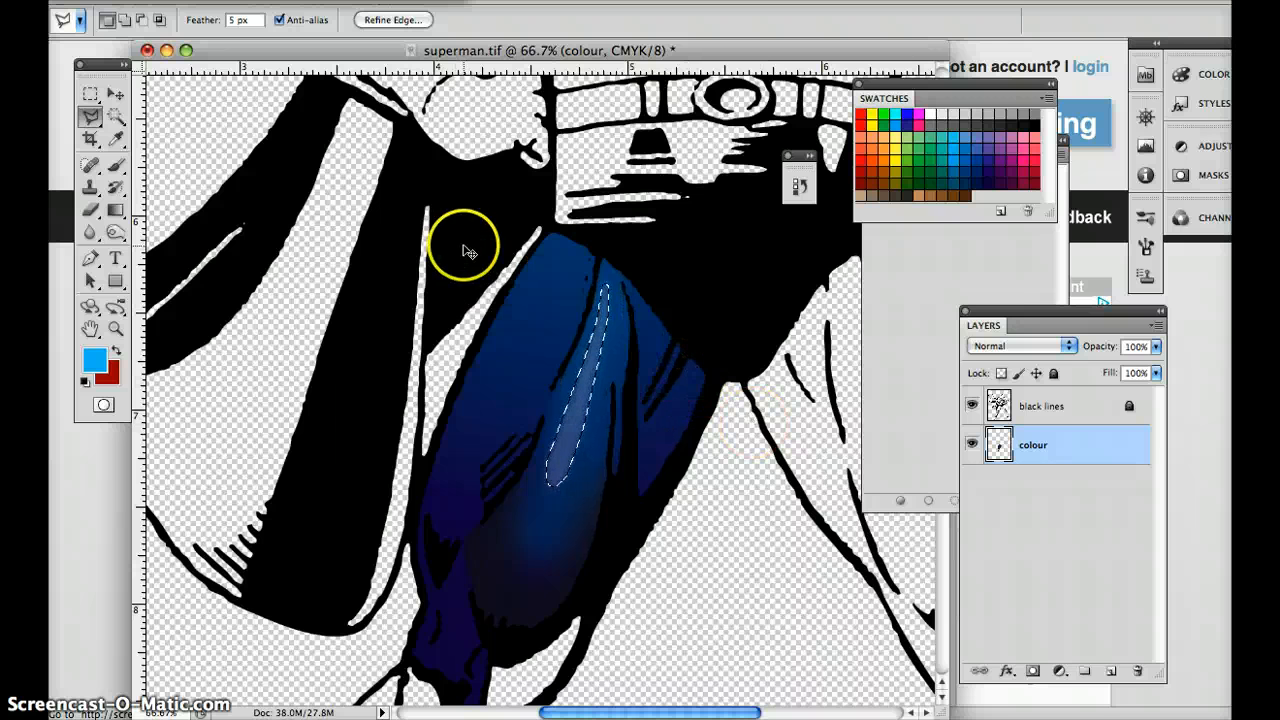
# Fade the sliver's white fill to a lower opacity in Normal mode.
pyautogui.click(226, 1)
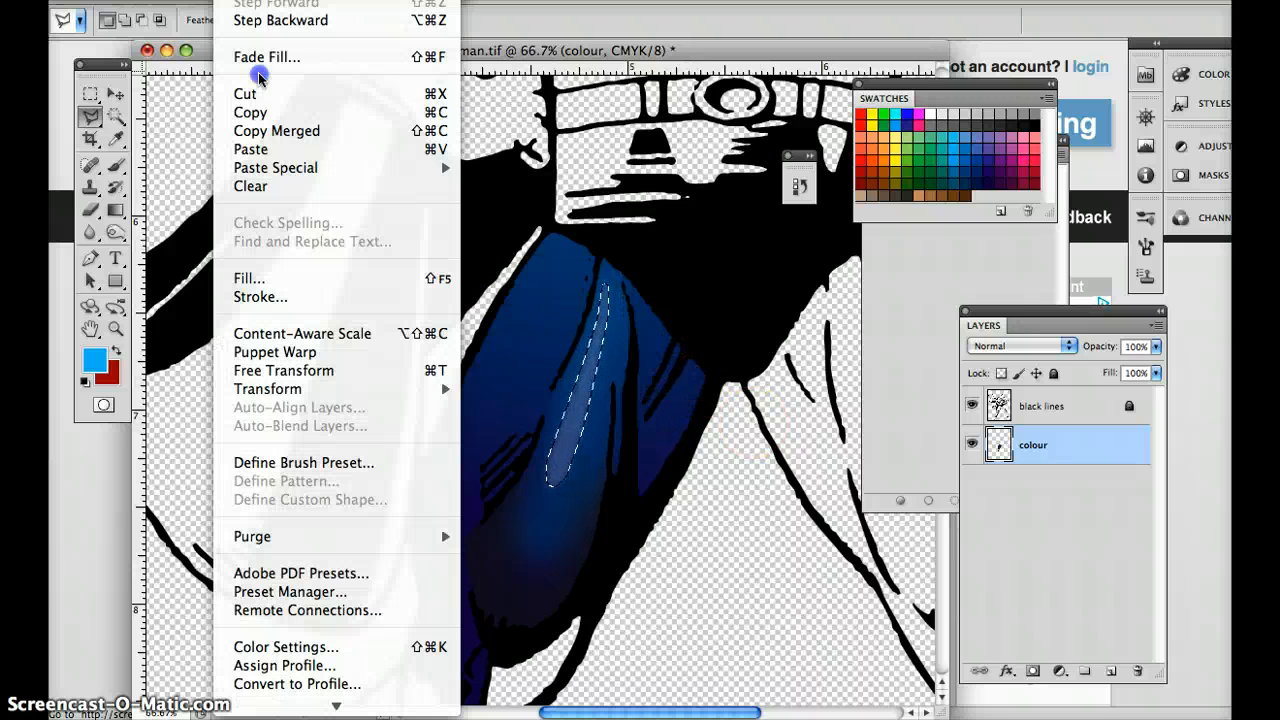
pyautogui.click(262, 58)
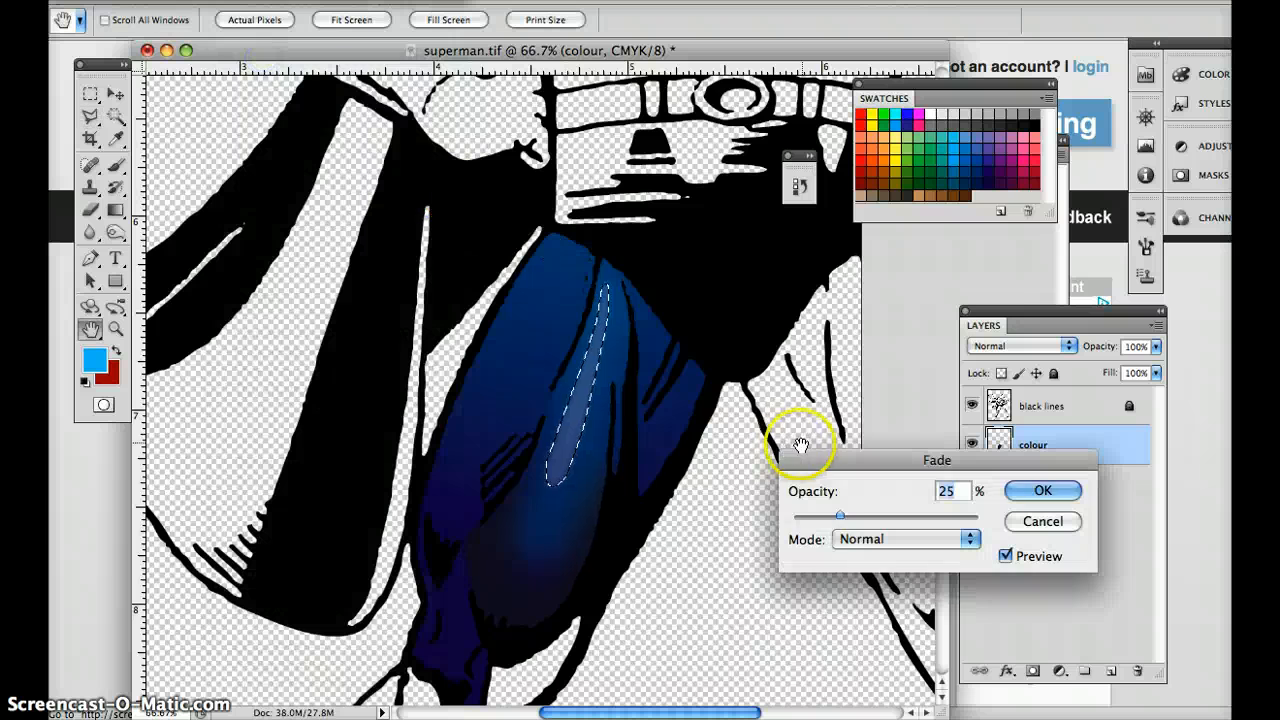
pyautogui.moveTo(840, 516); pyautogui.dragTo(816, 516)
pyautogui.click(1030, 491)
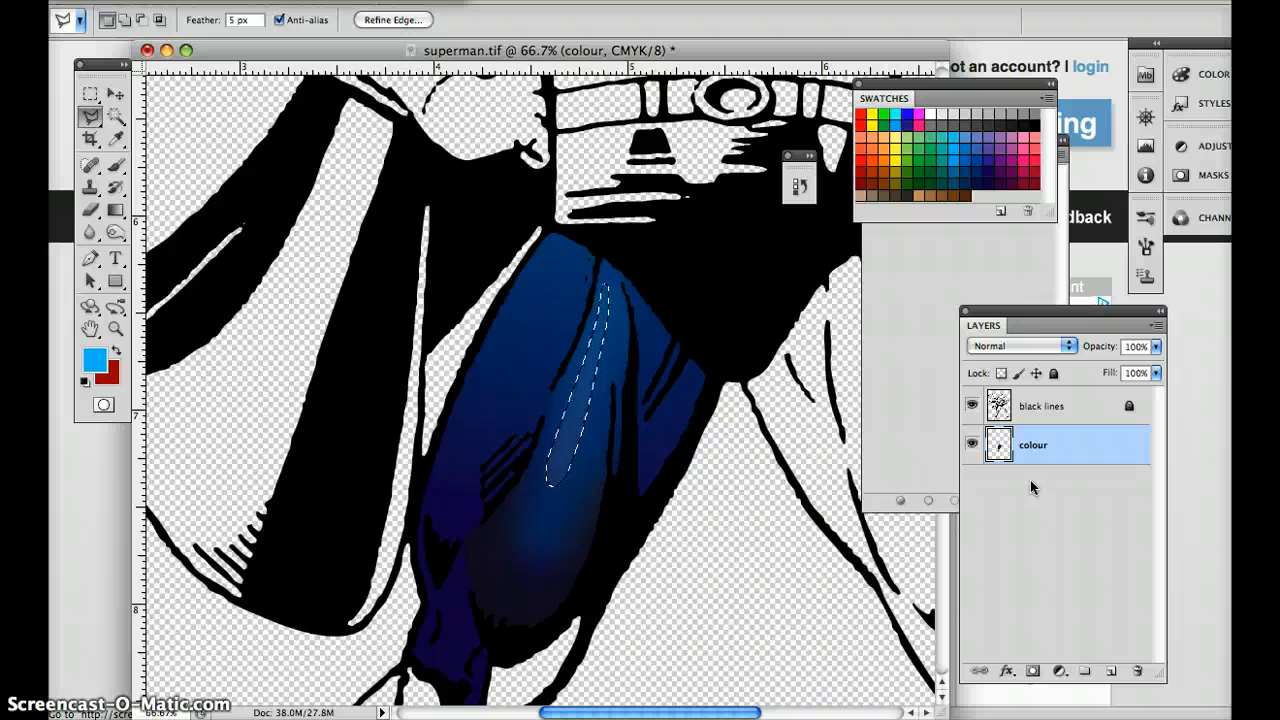
# Replace the selection with a shorter, thinner sliver inside the upper part of the thigh highlight.
pyautogui.click(585, 369)
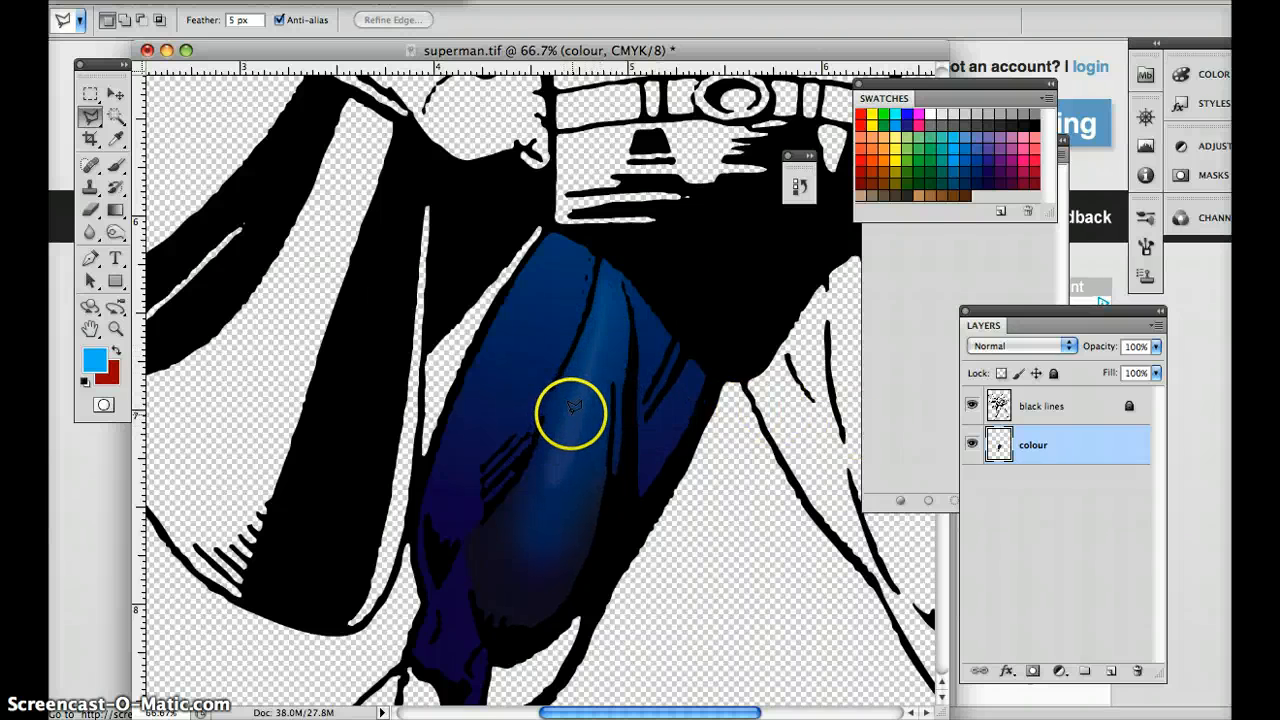
pyautogui.click(606, 275)
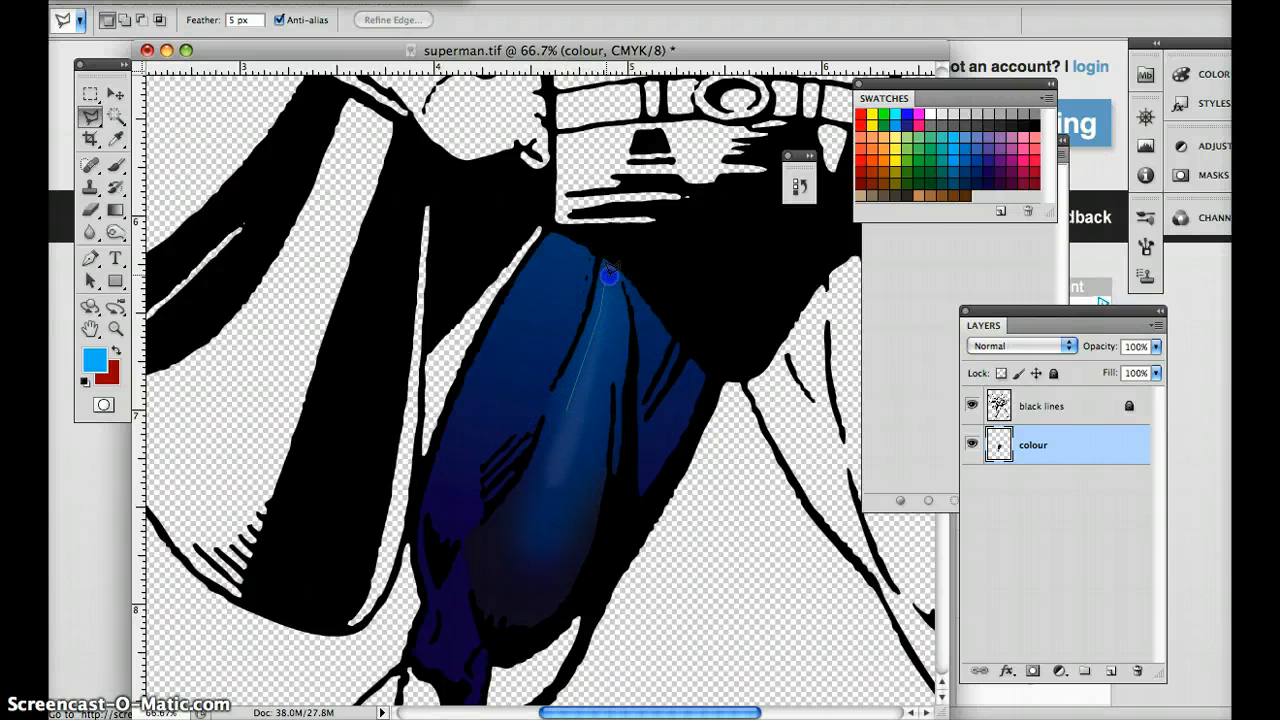
pyautogui.click(578, 414)
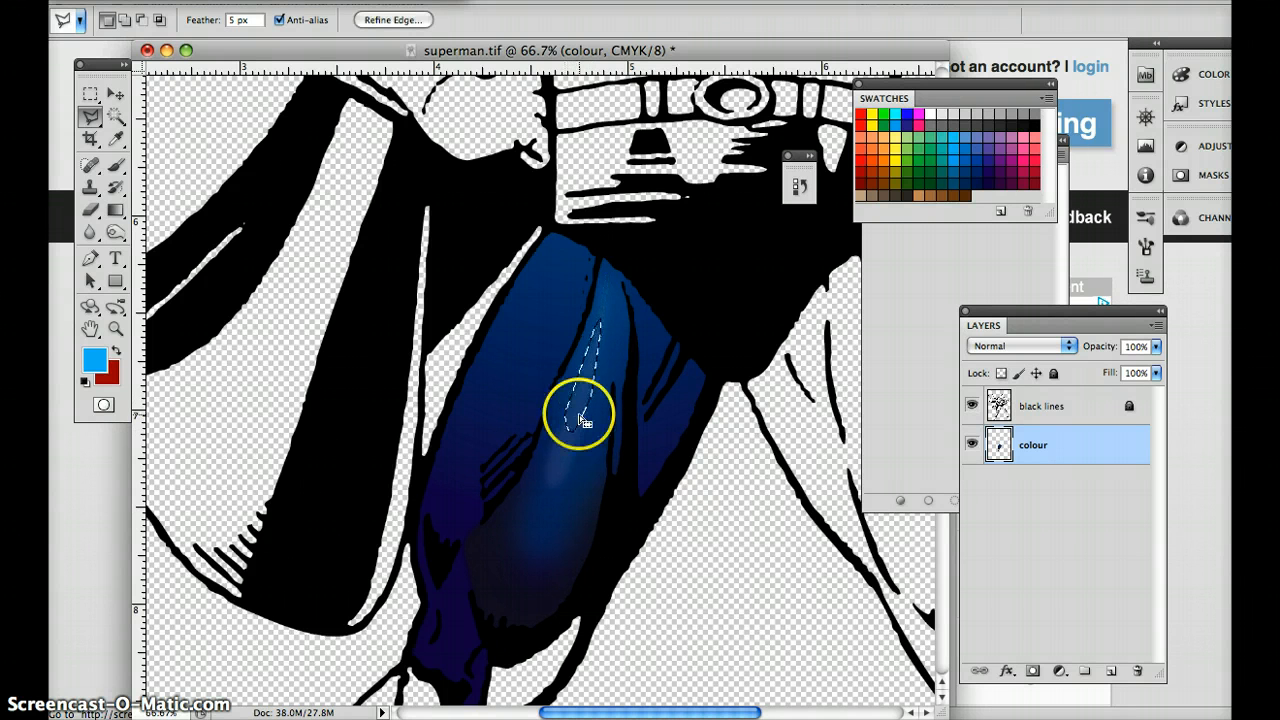
# Fill the thinner sliver with white at 25% opacity and fade that fill to 11% in Normal mode.
pyautogui.hotkey('shift', 'F5')
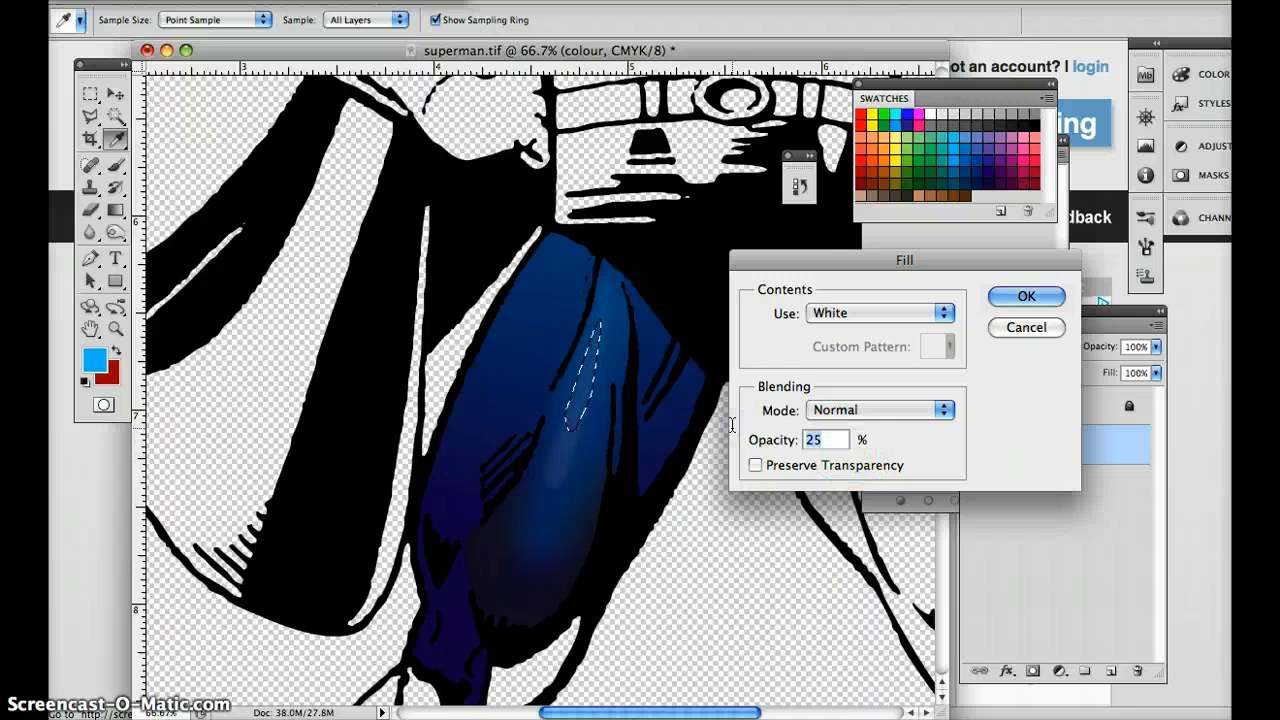
pyautogui.press('Return')
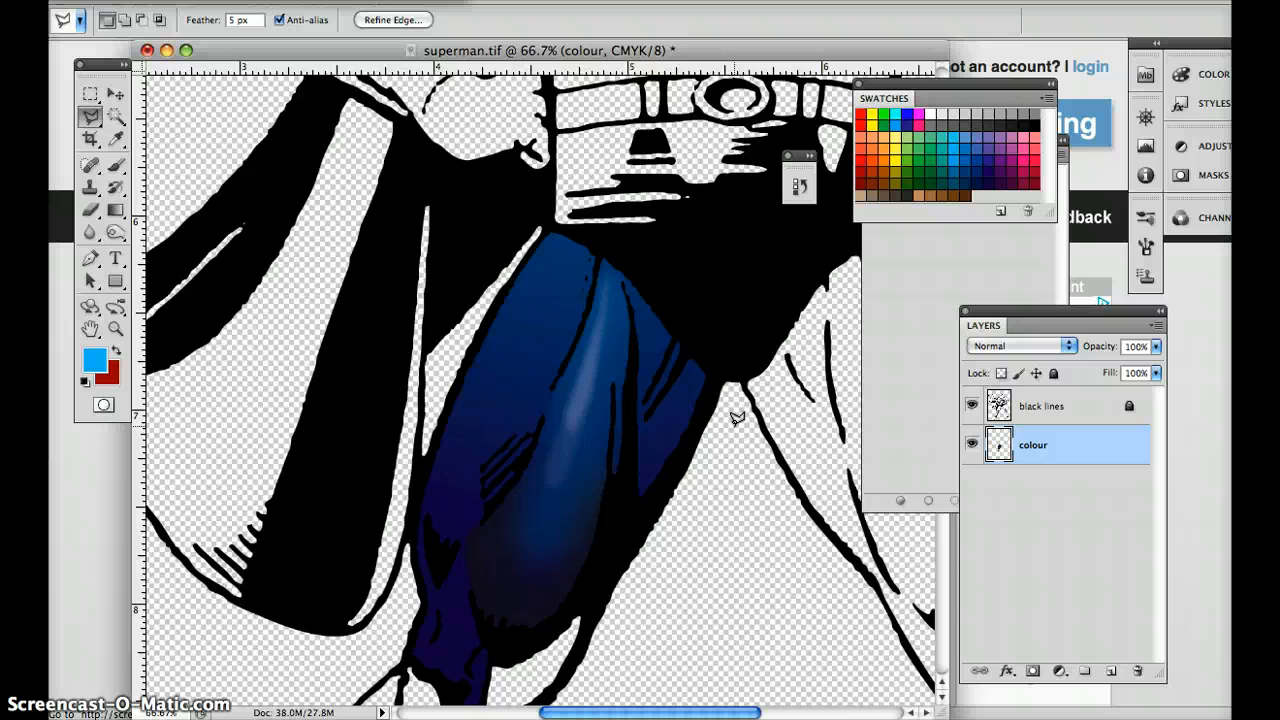
pyautogui.hotkey('ctrl', 'shift', 'f')
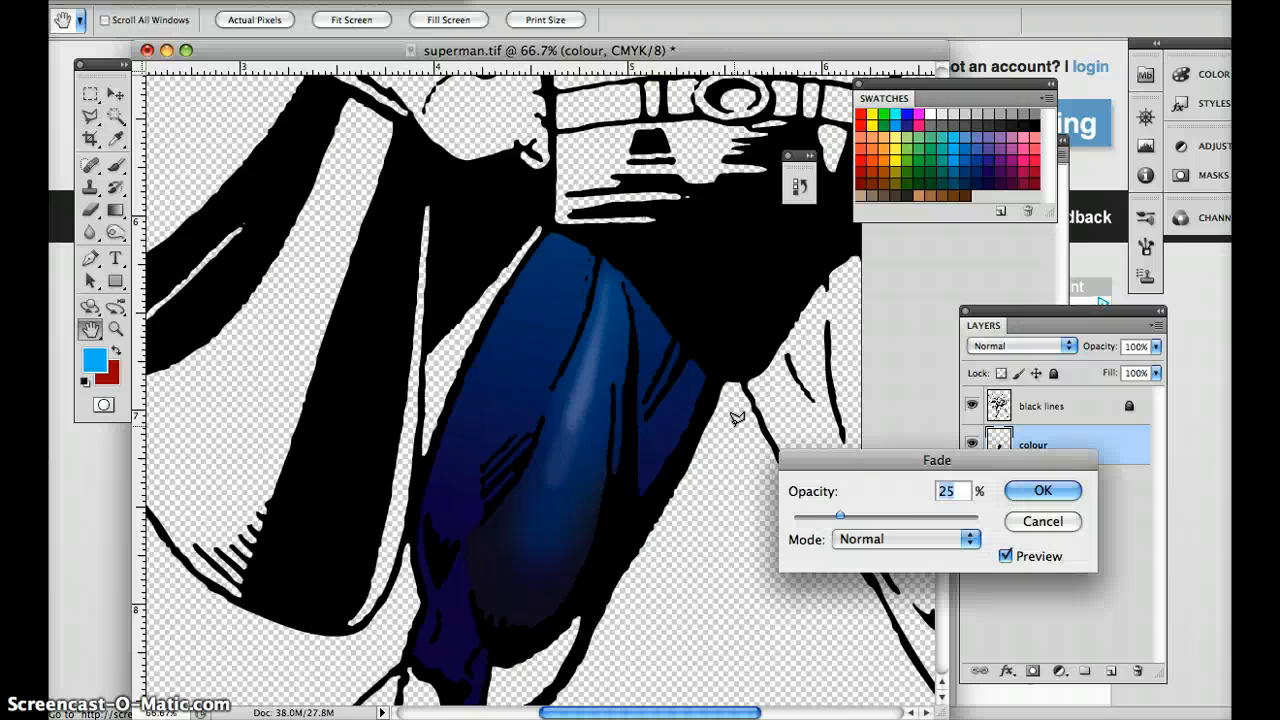
pyautogui.moveTo(841, 517); pyautogui.dragTo(815, 517)
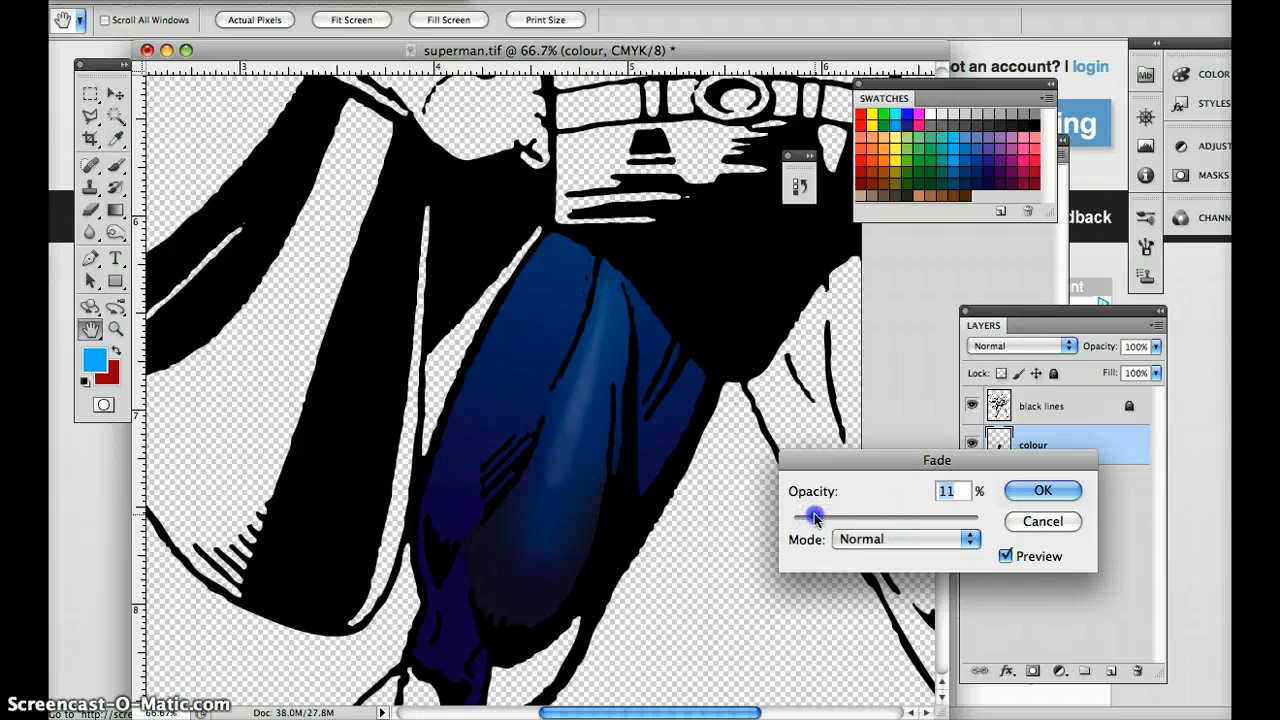
pyautogui.click(923, 488)
pyautogui.click(1020, 491)
pyautogui.press('l')
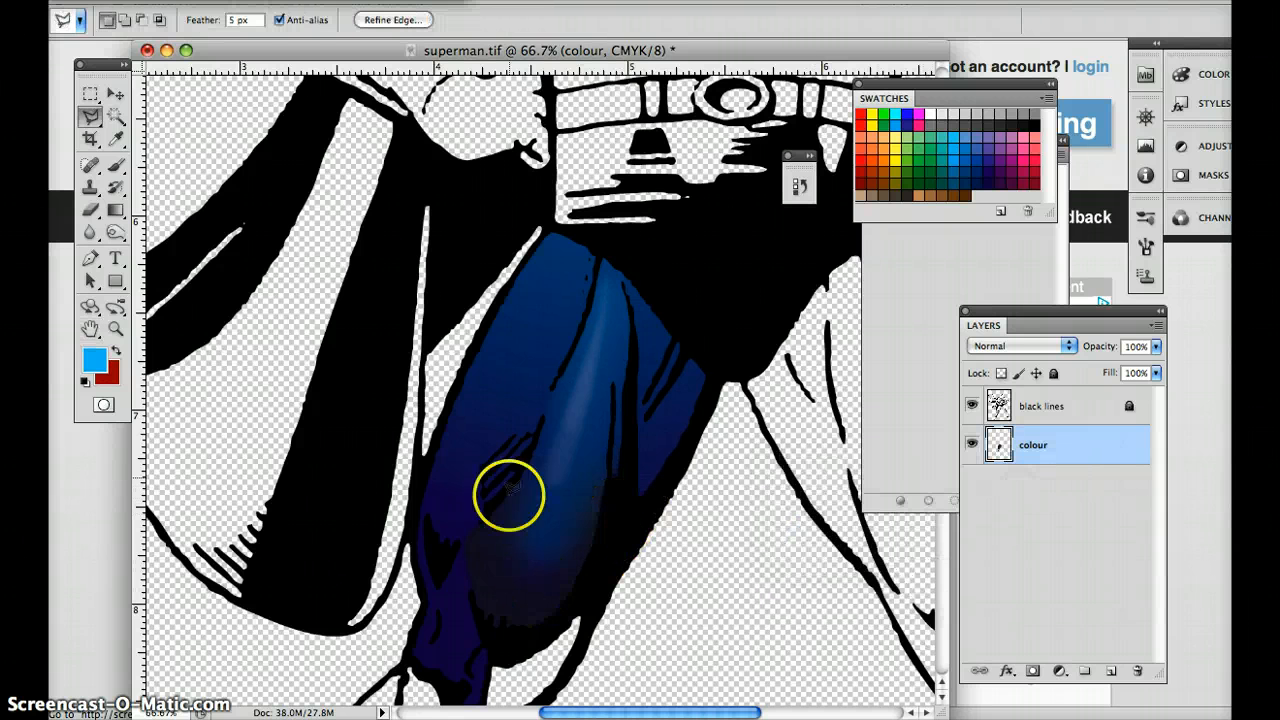